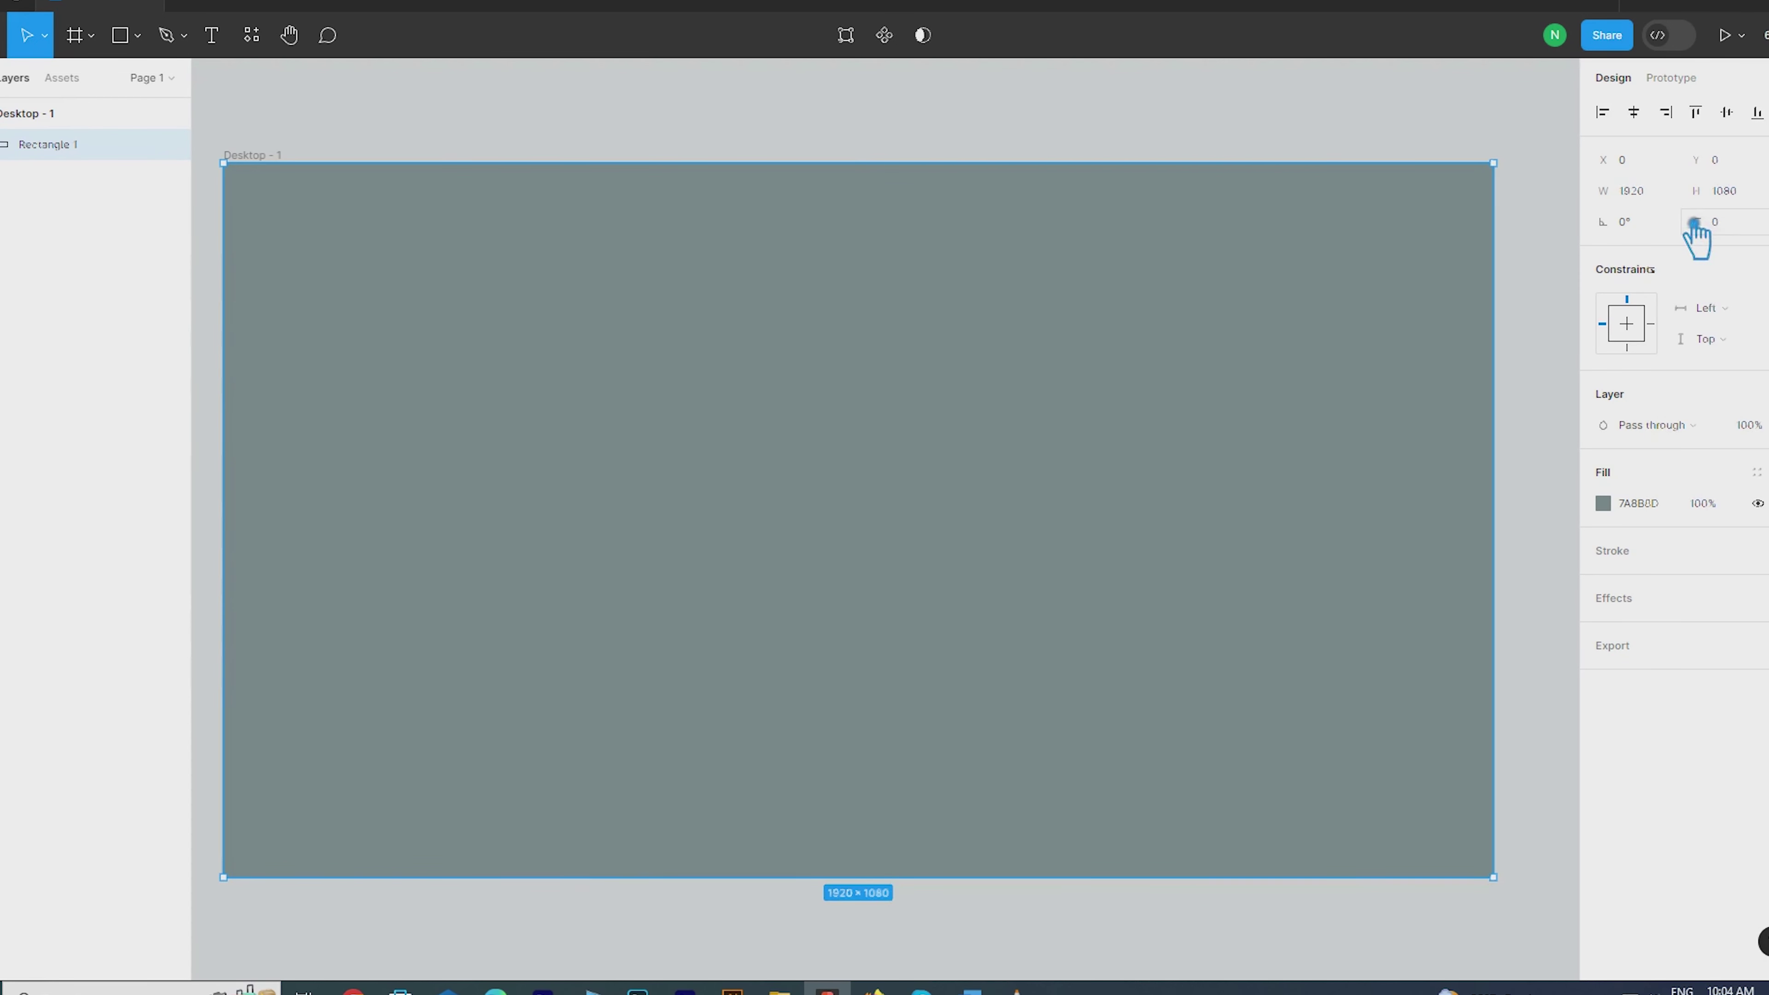
Set Rectangle 1's width to 1920/2, making it 960 by 1080
left_click(1676, 191)
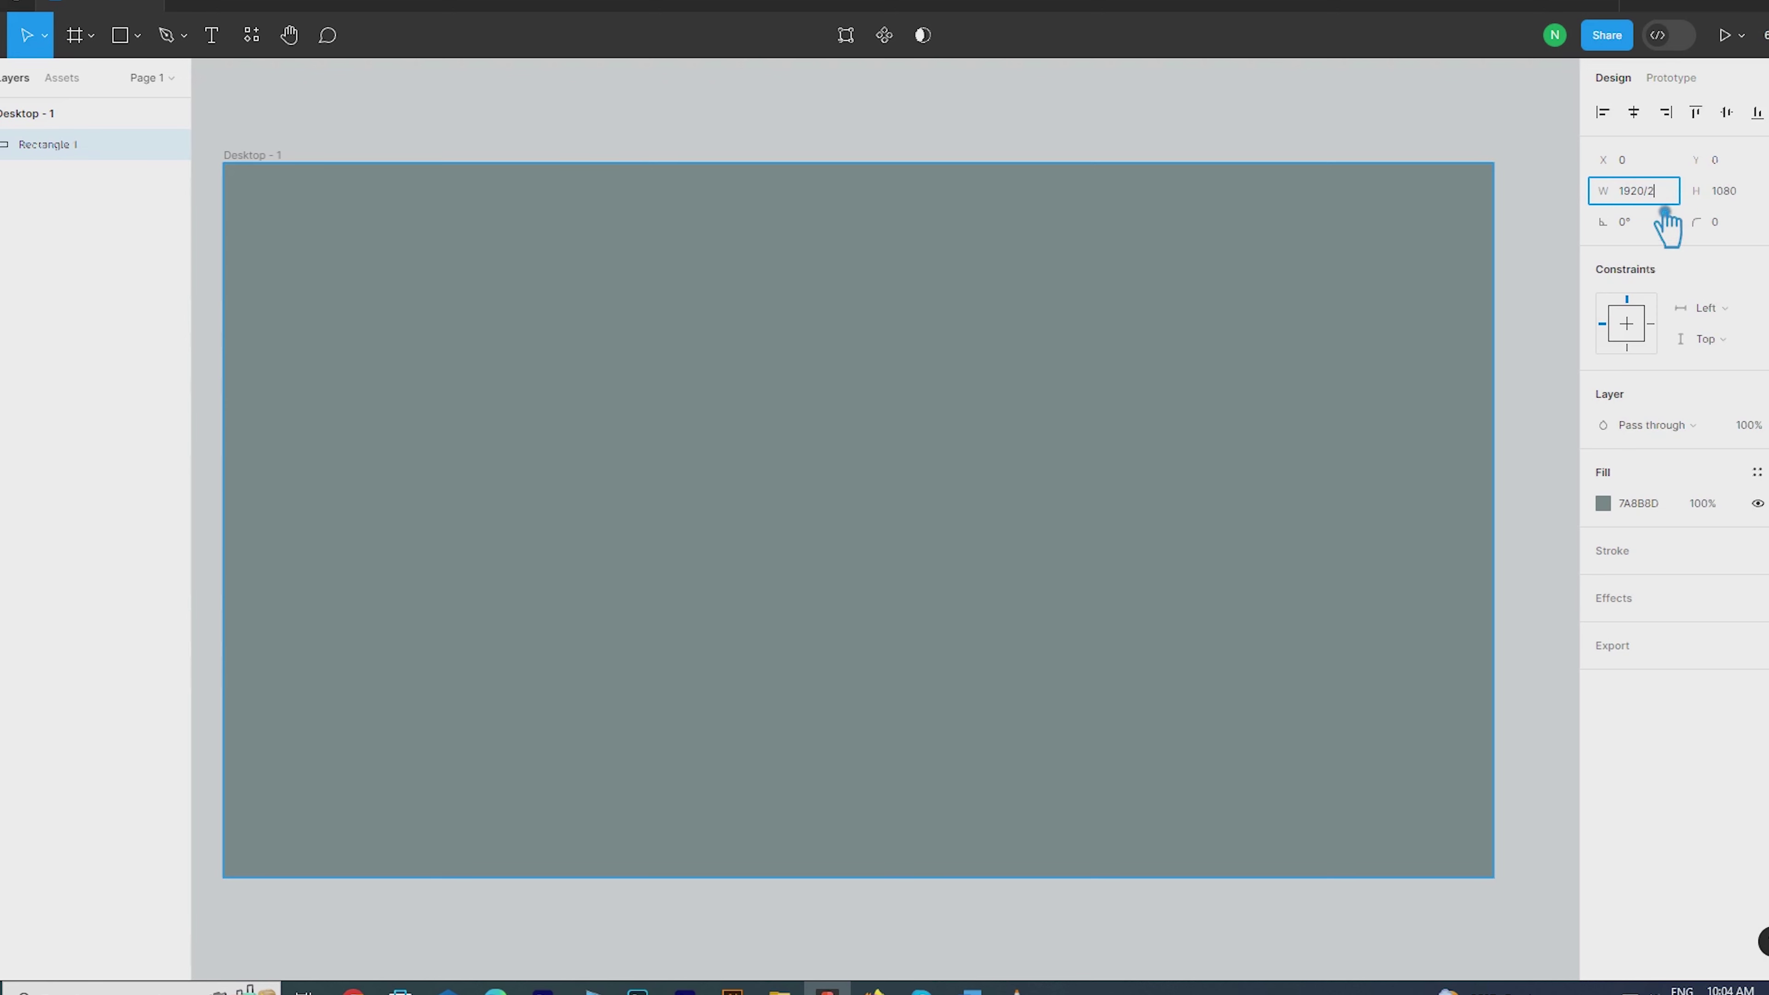
key("Return")
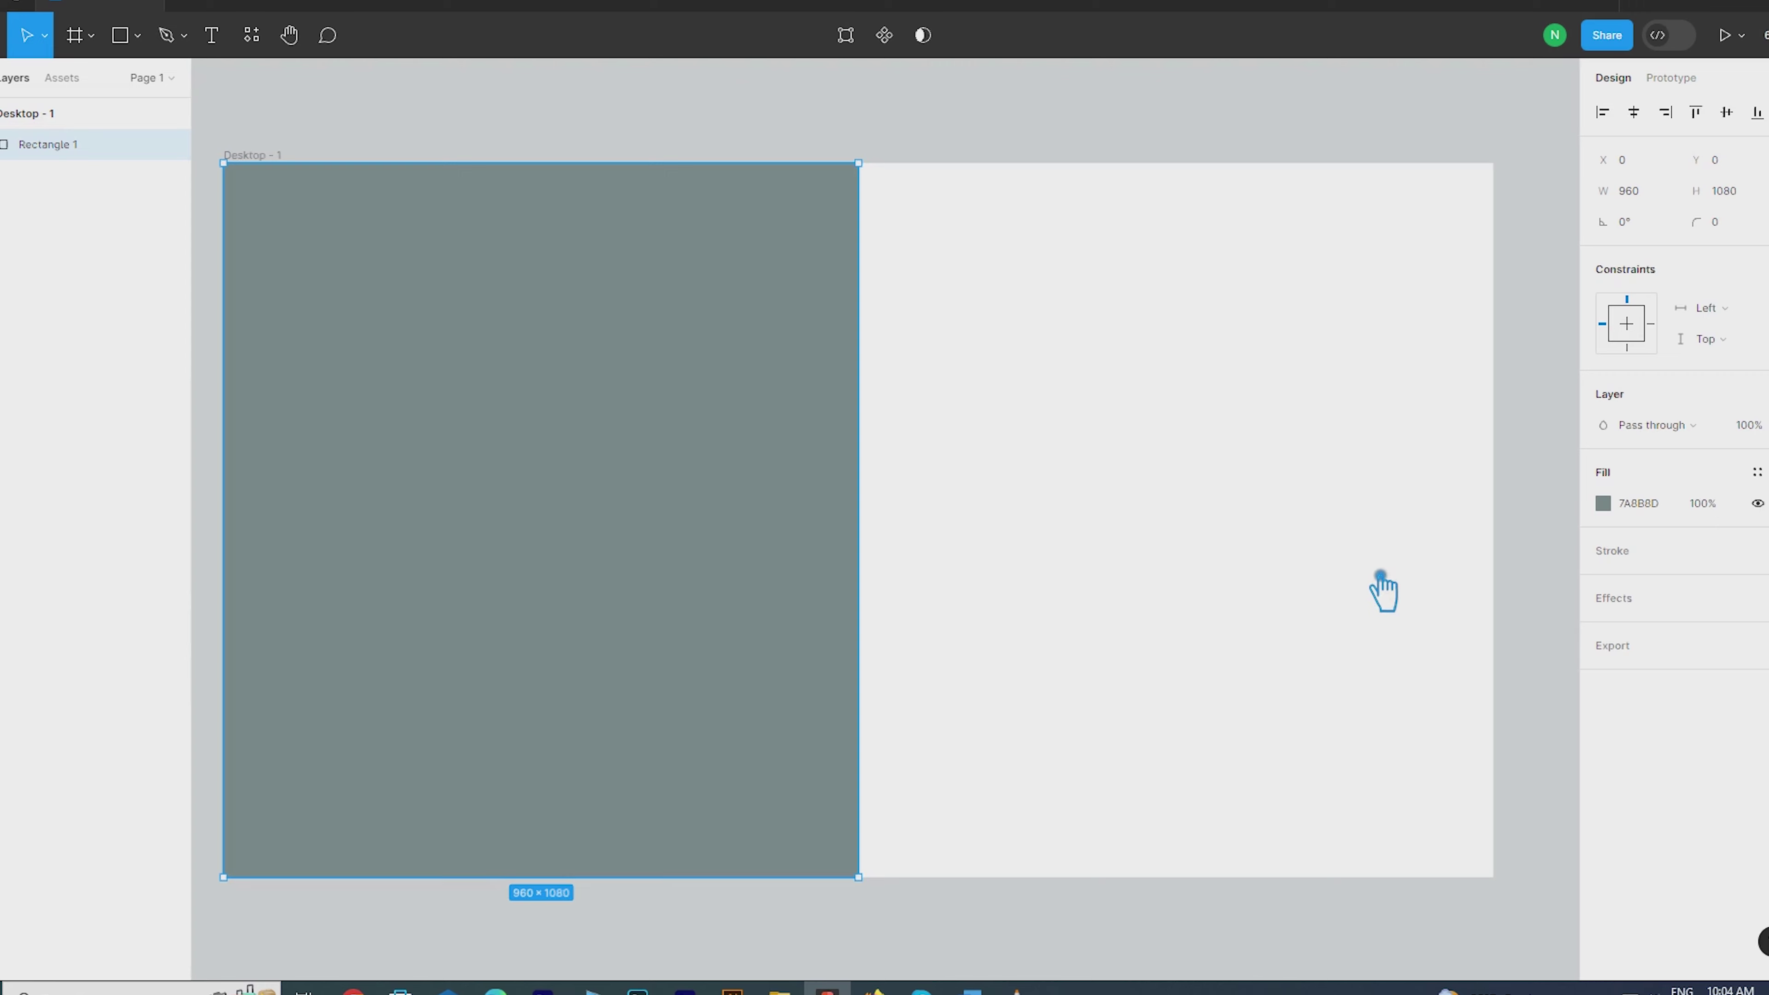
Launch the Unsplash plugin from the rectangle's saved plugins and move its panel aside
right_click(622, 407)
mouse_move(885, 704)
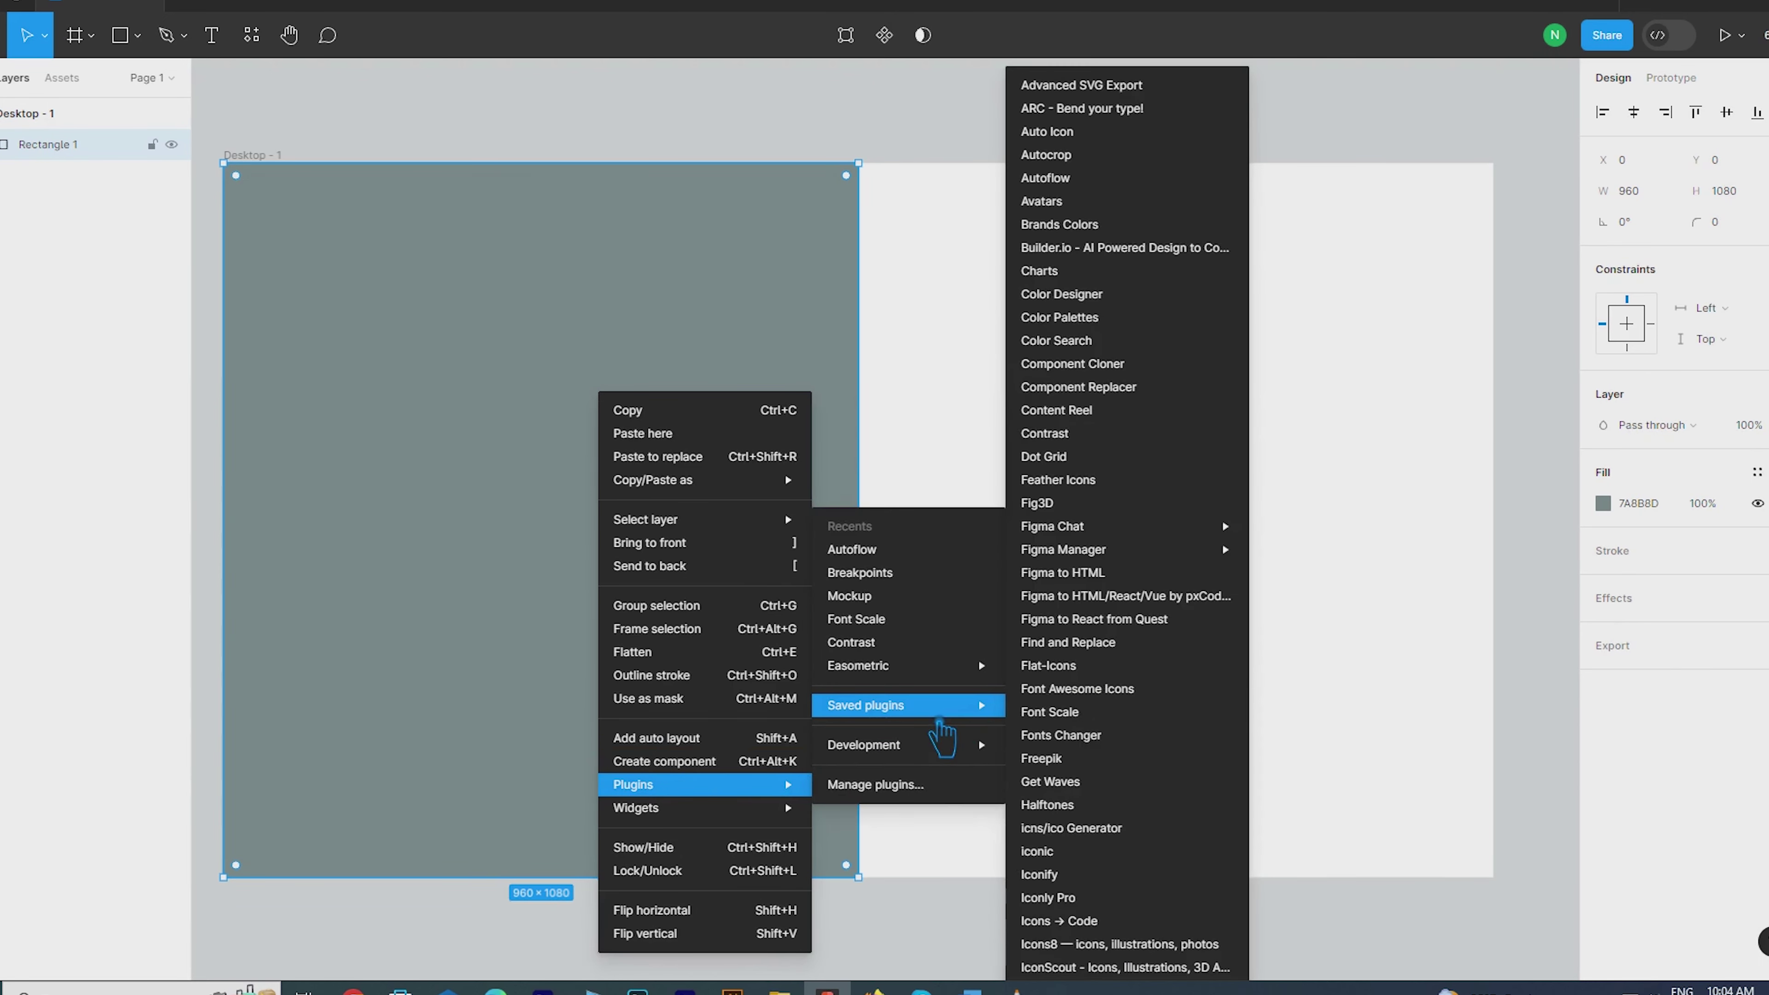
mouse_move(1064, 550)
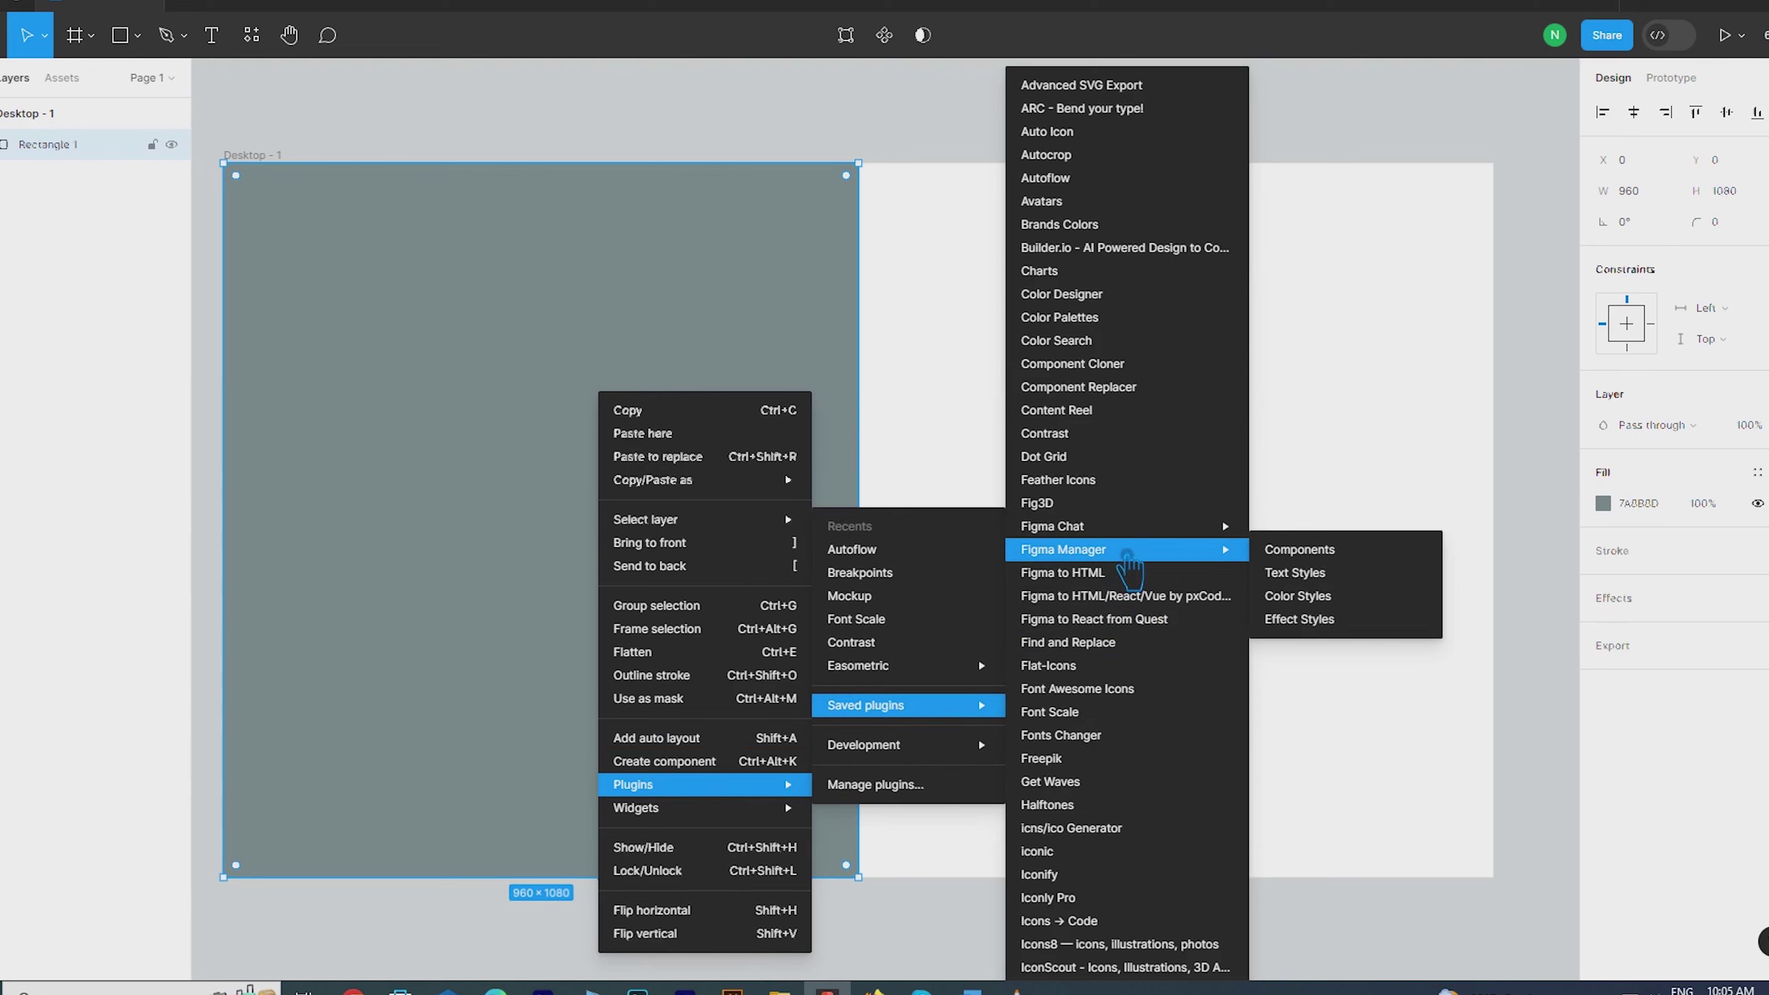
scroll(1100, 697, "down", 4)
scroll(1099, 752, "down", 8)
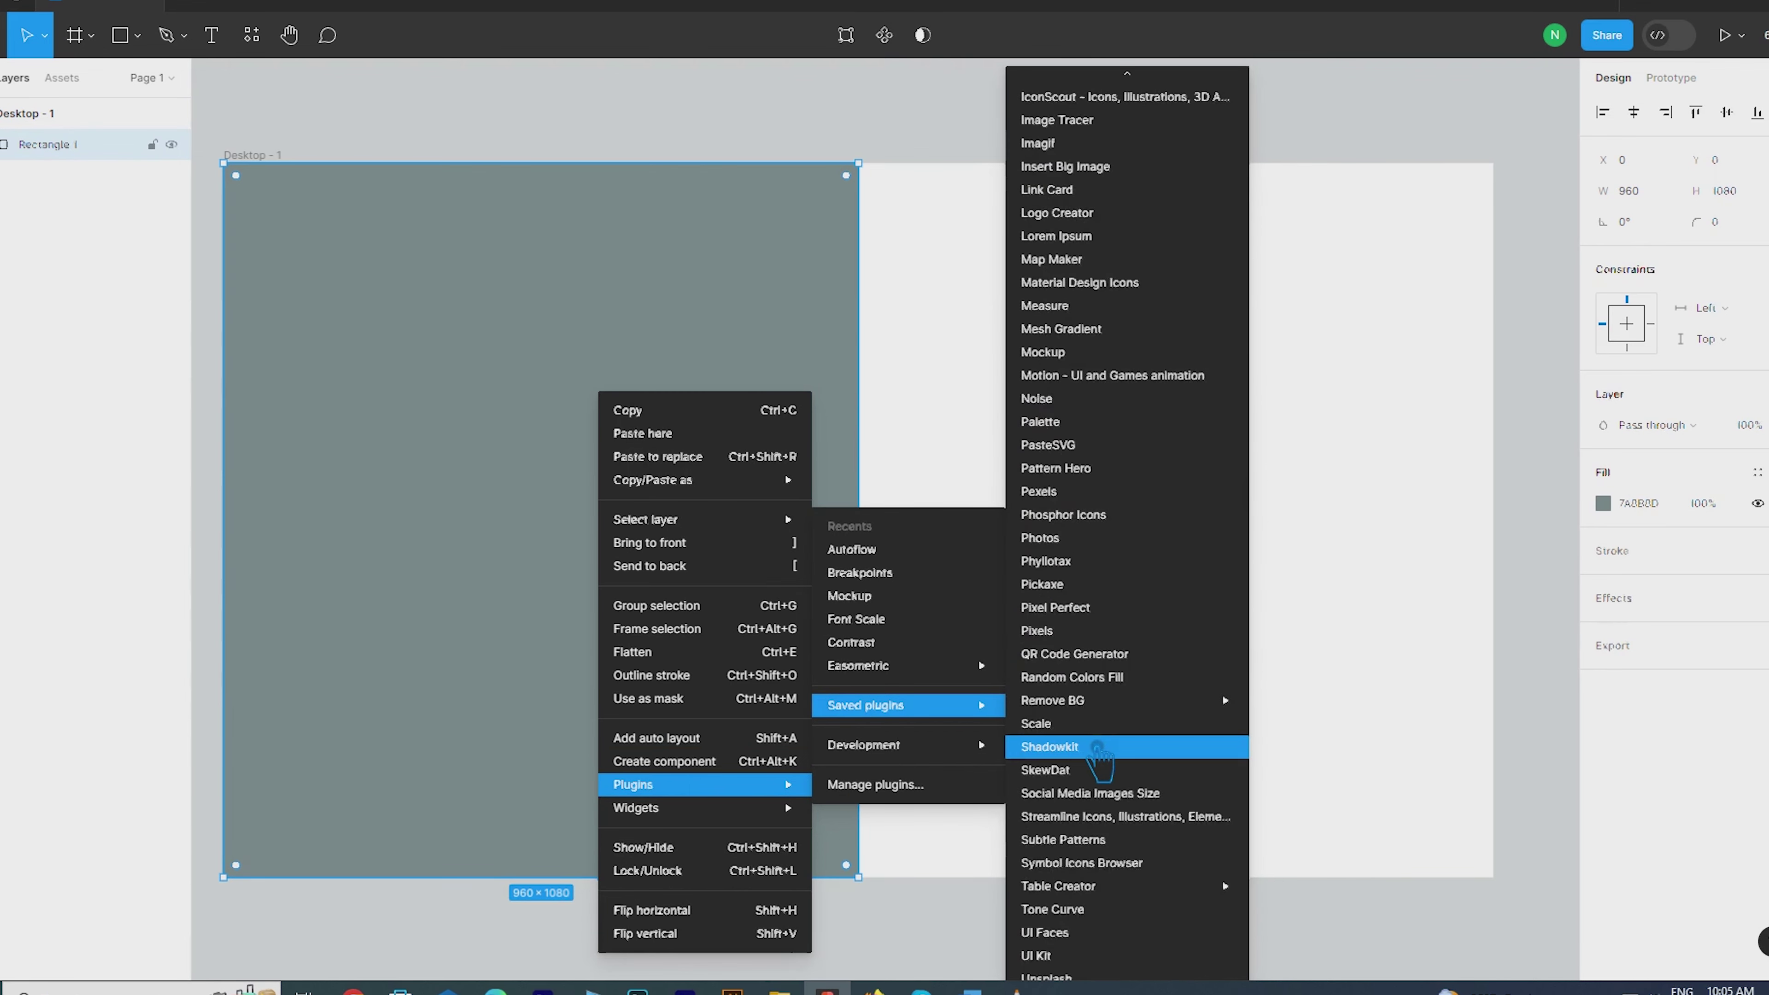
scroll(1097, 756, "down", 2)
left_click(1096, 817)
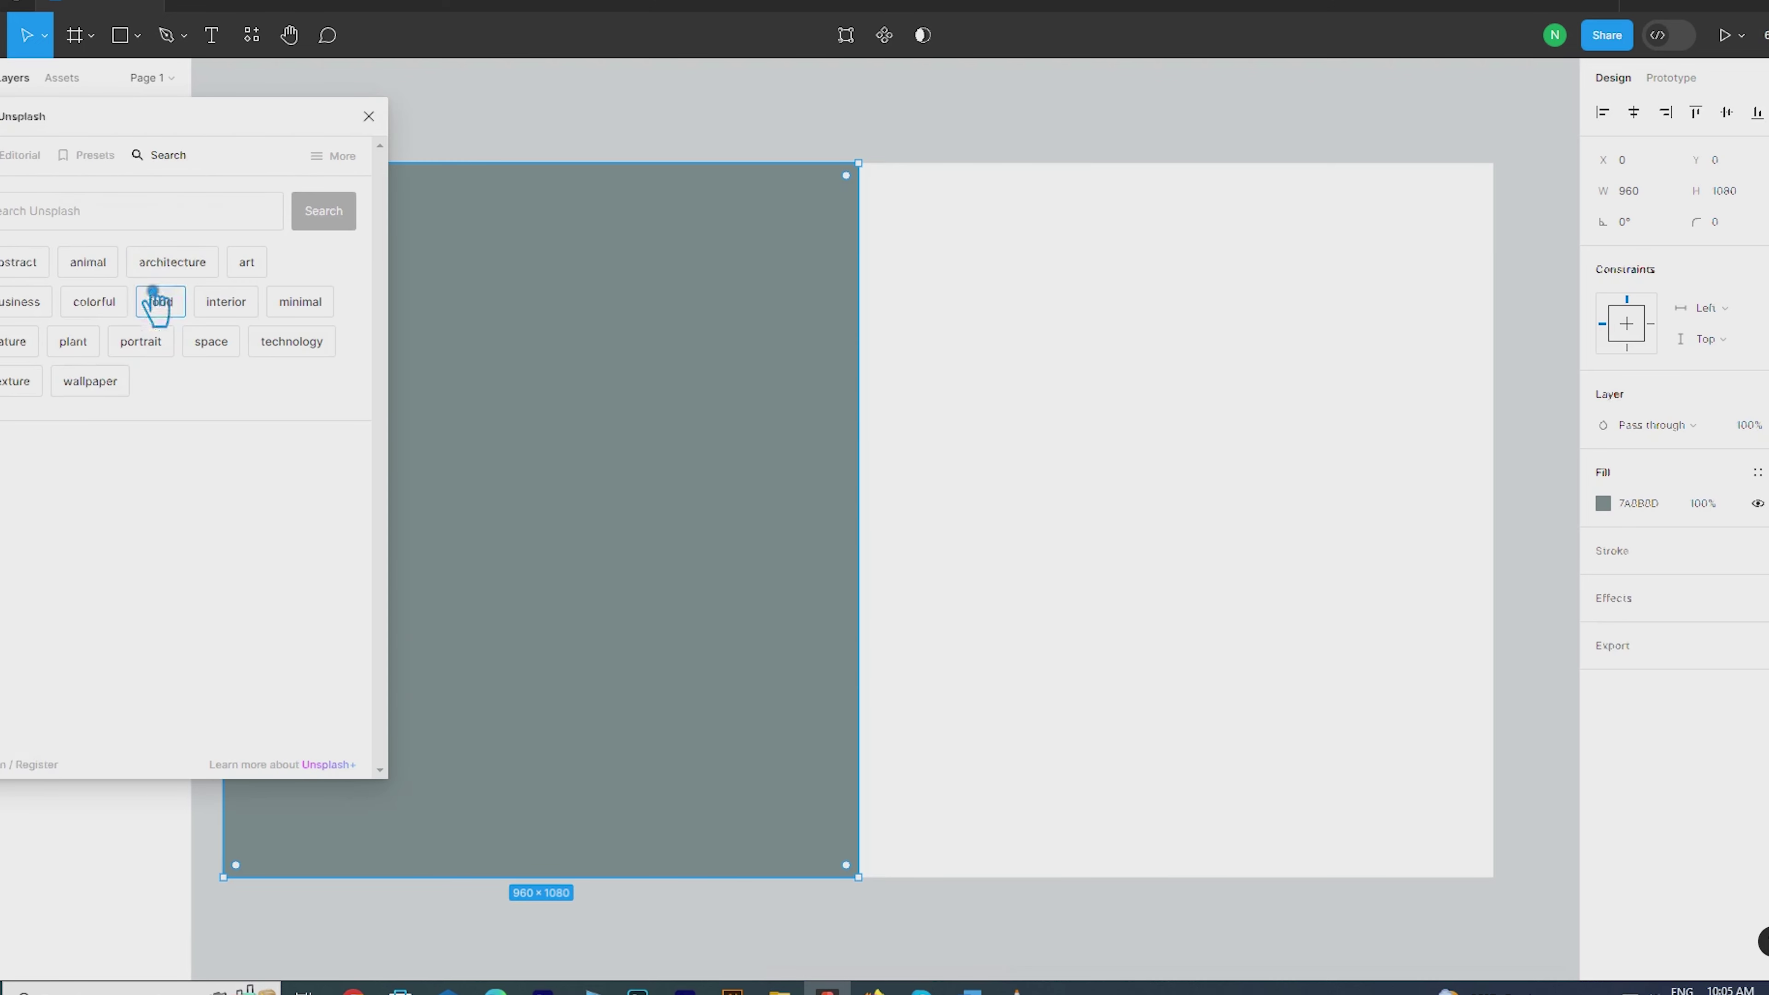
left_click_drag(200, 132, 1392, 122)
Search Unsplash for 'corporate photos' and scroll the results to find a portrait
left_click(1261, 216)
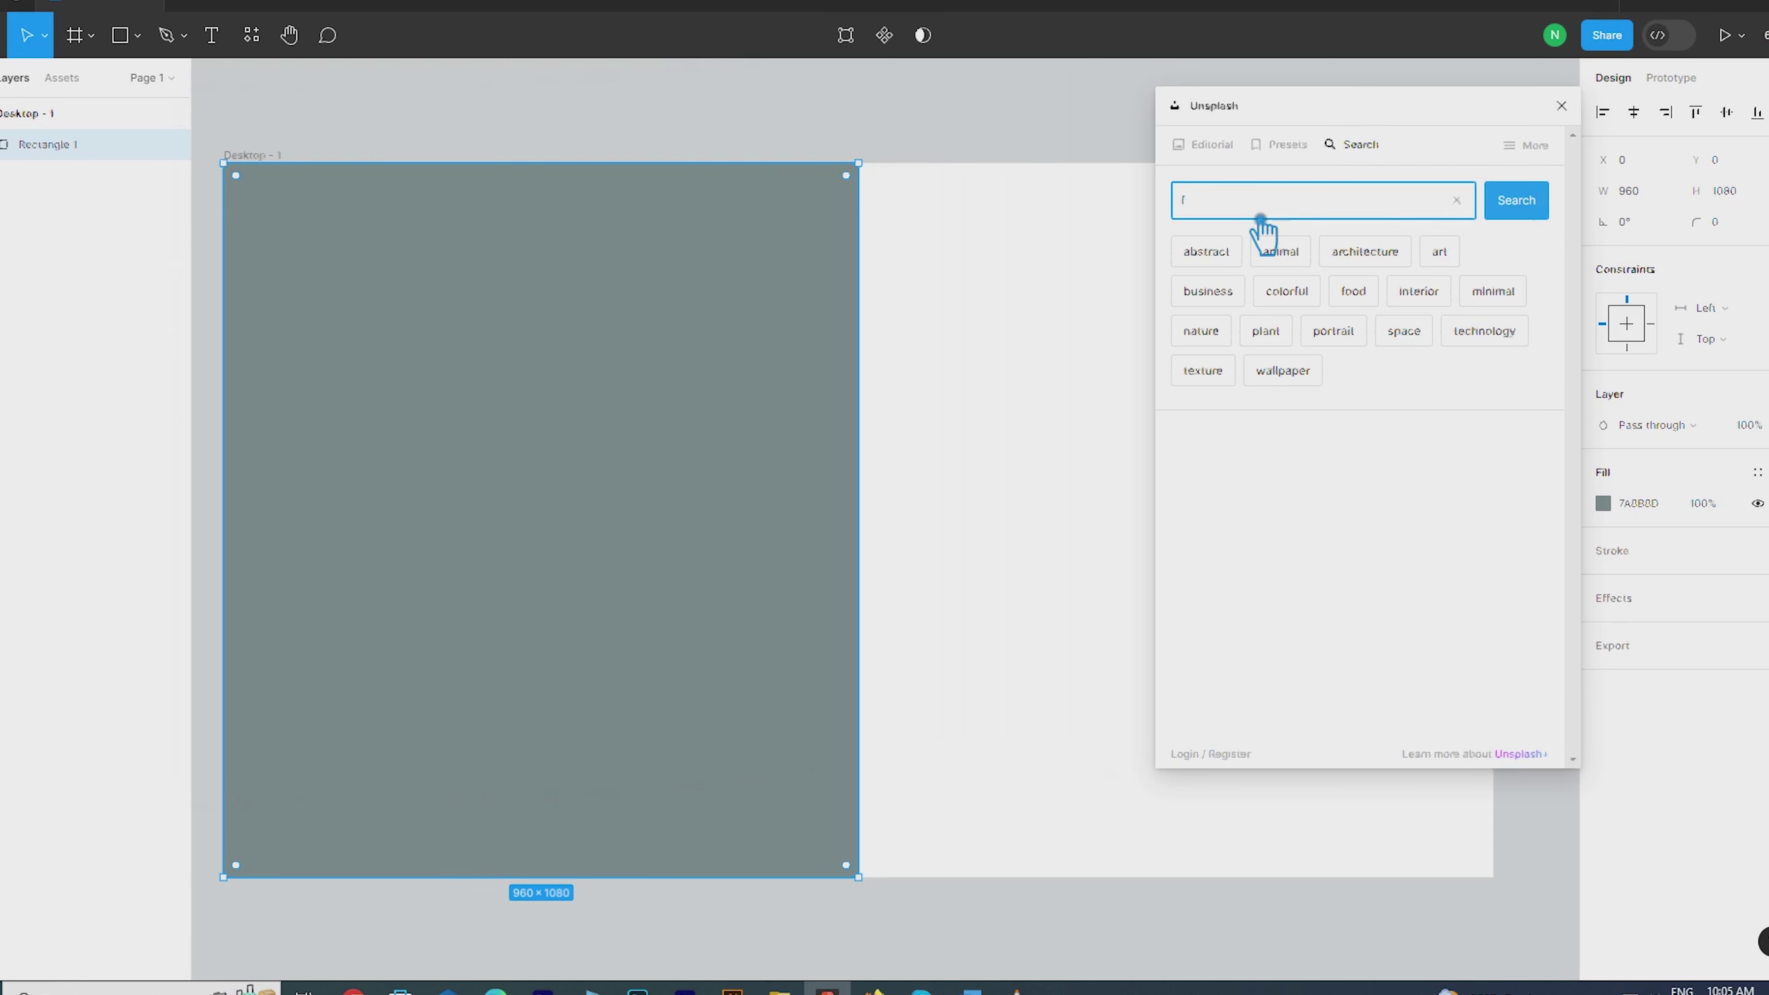
type("s")
key("BackSpace")
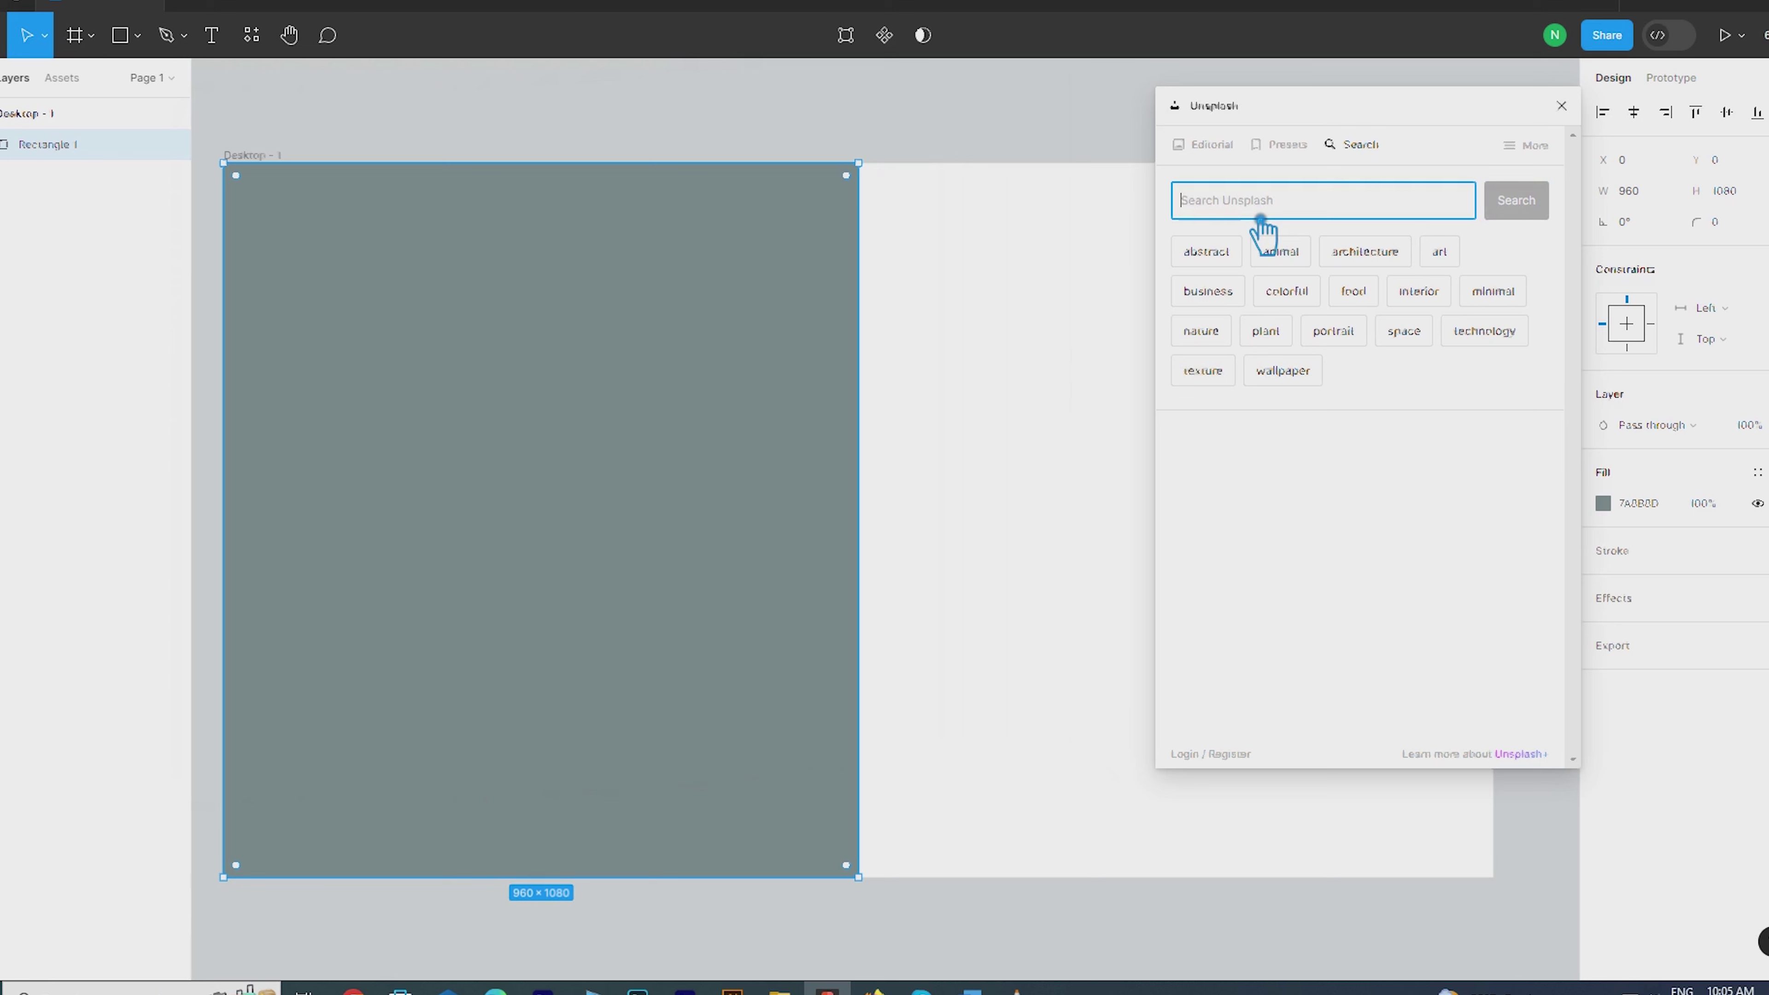
type("cor")
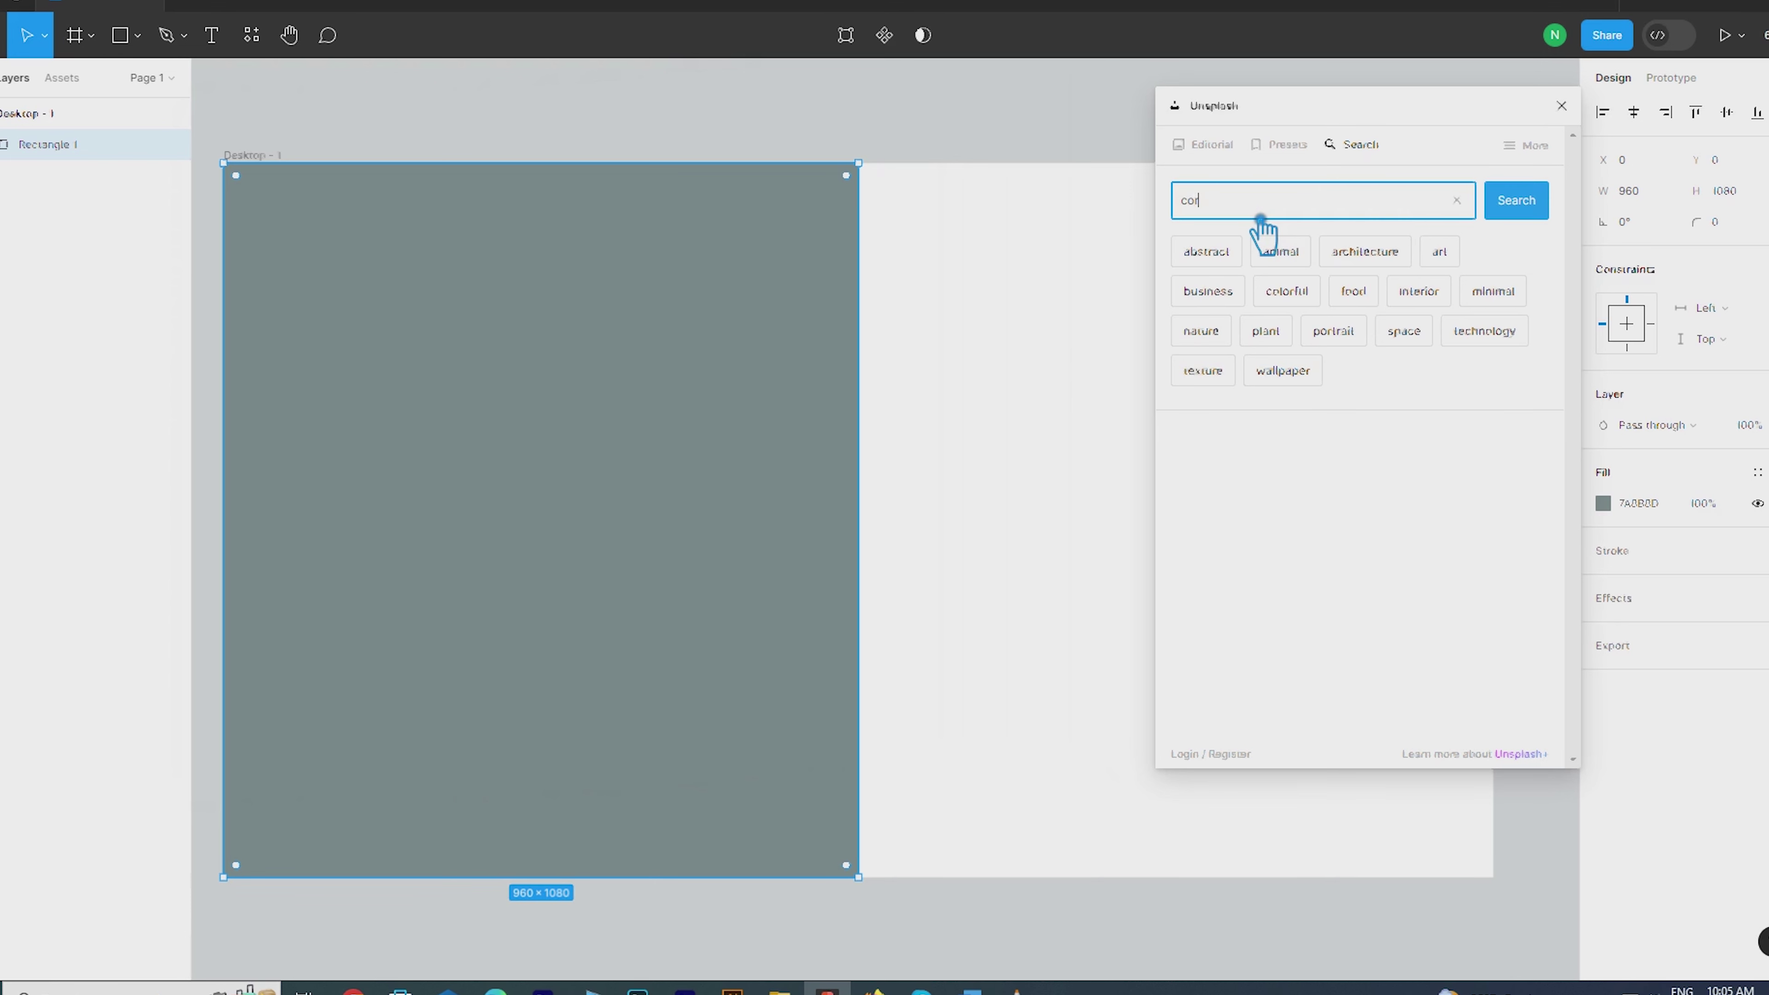
type("s")
key("Return")
scroll(1401, 428, "down", 2)
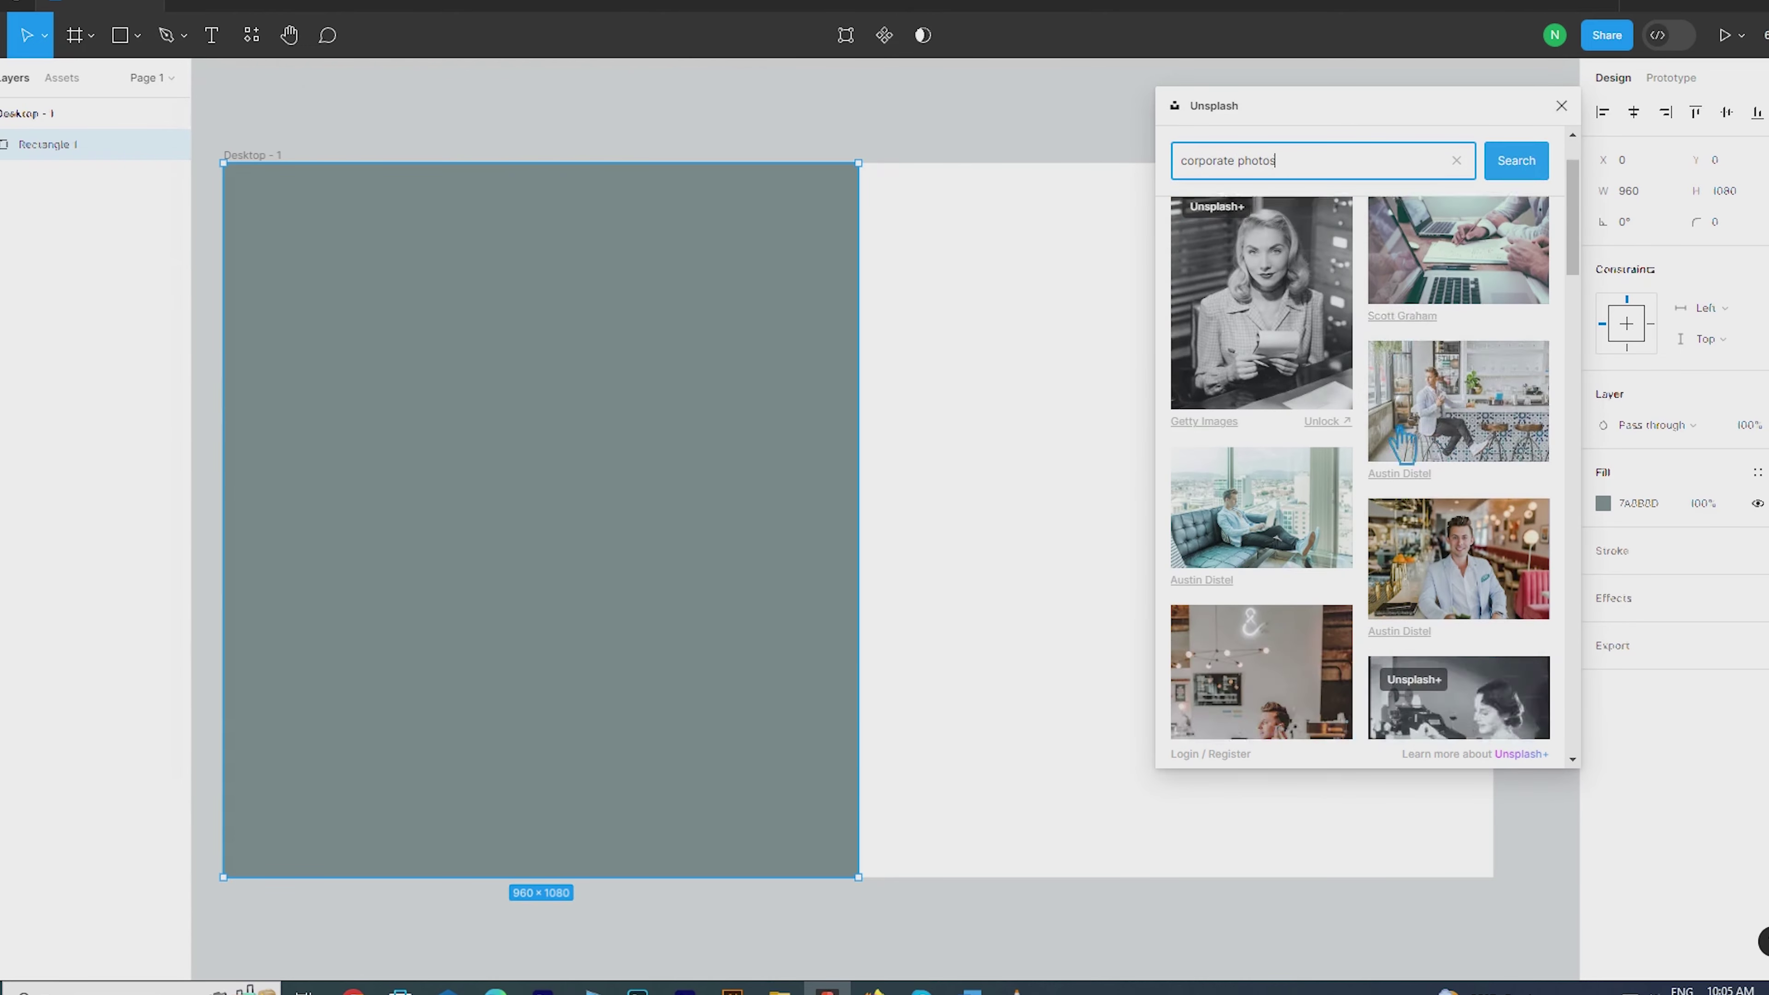
scroll(1402, 428, "down", 3)
scroll(1402, 428, "down", 3)
scroll(1401, 432, "down", 3)
scroll(1401, 433, "down", 3)
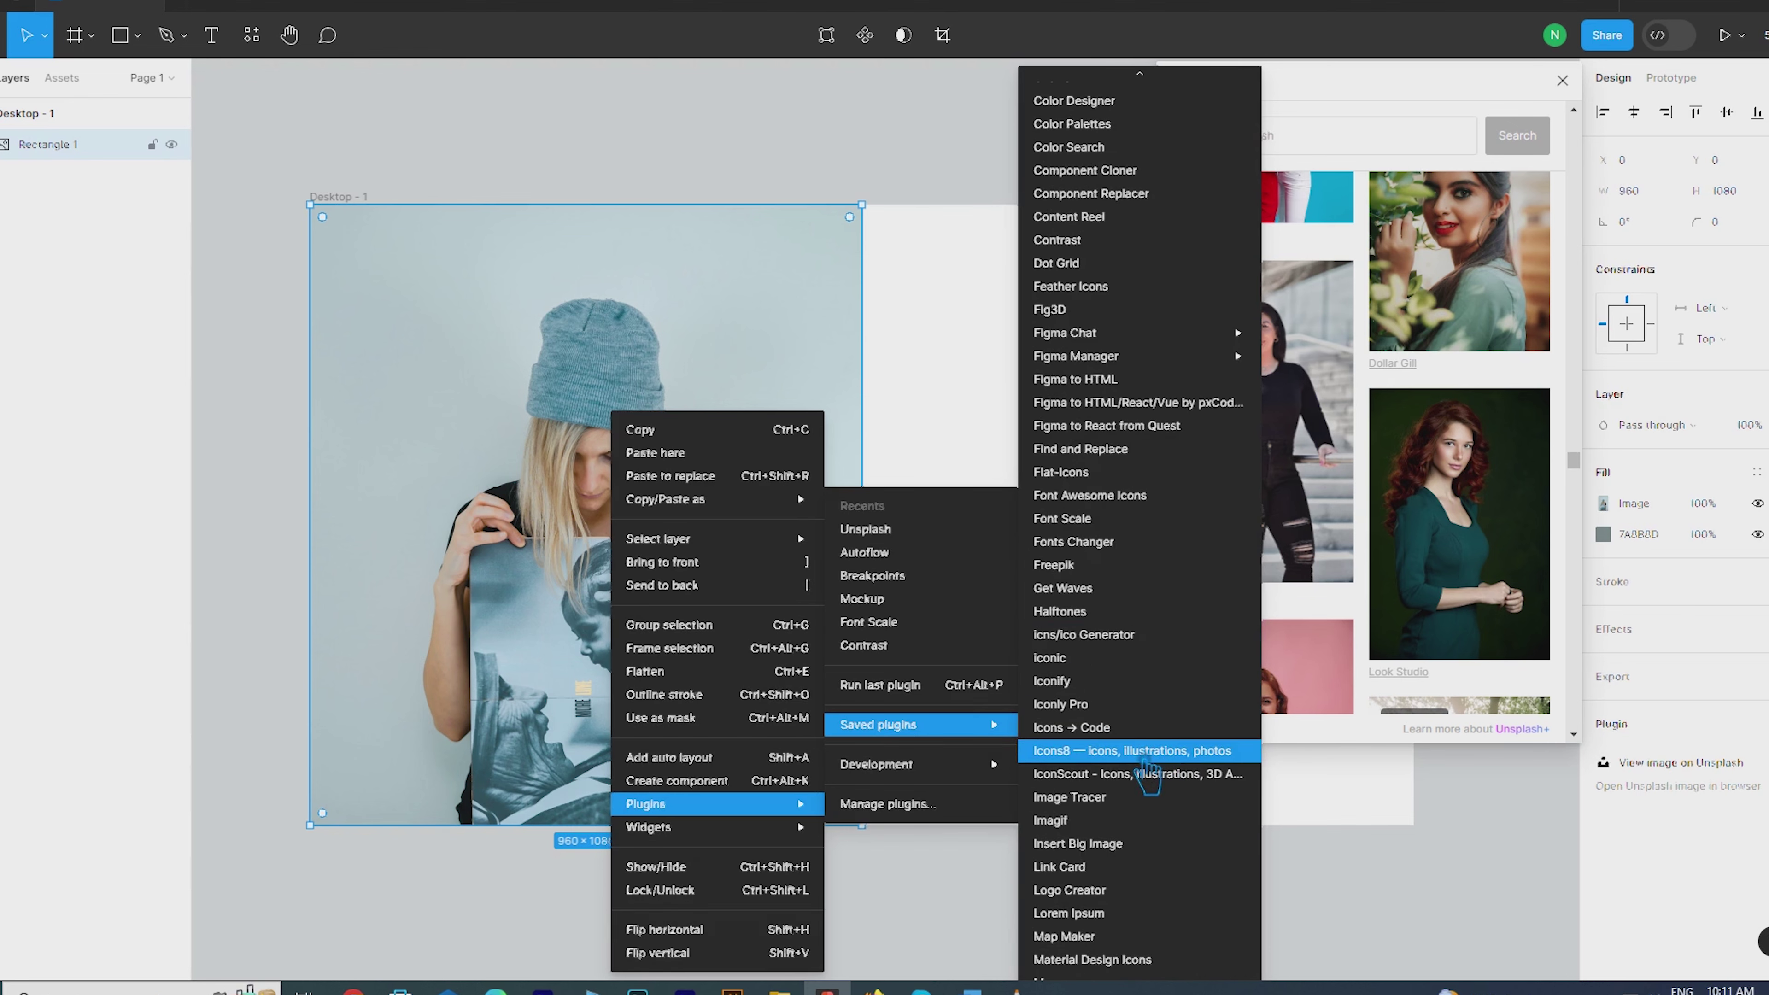
Find the 'icons8' plugin and run Icons8 Background Remover on the beanie portrait
left_click(1163, 752)
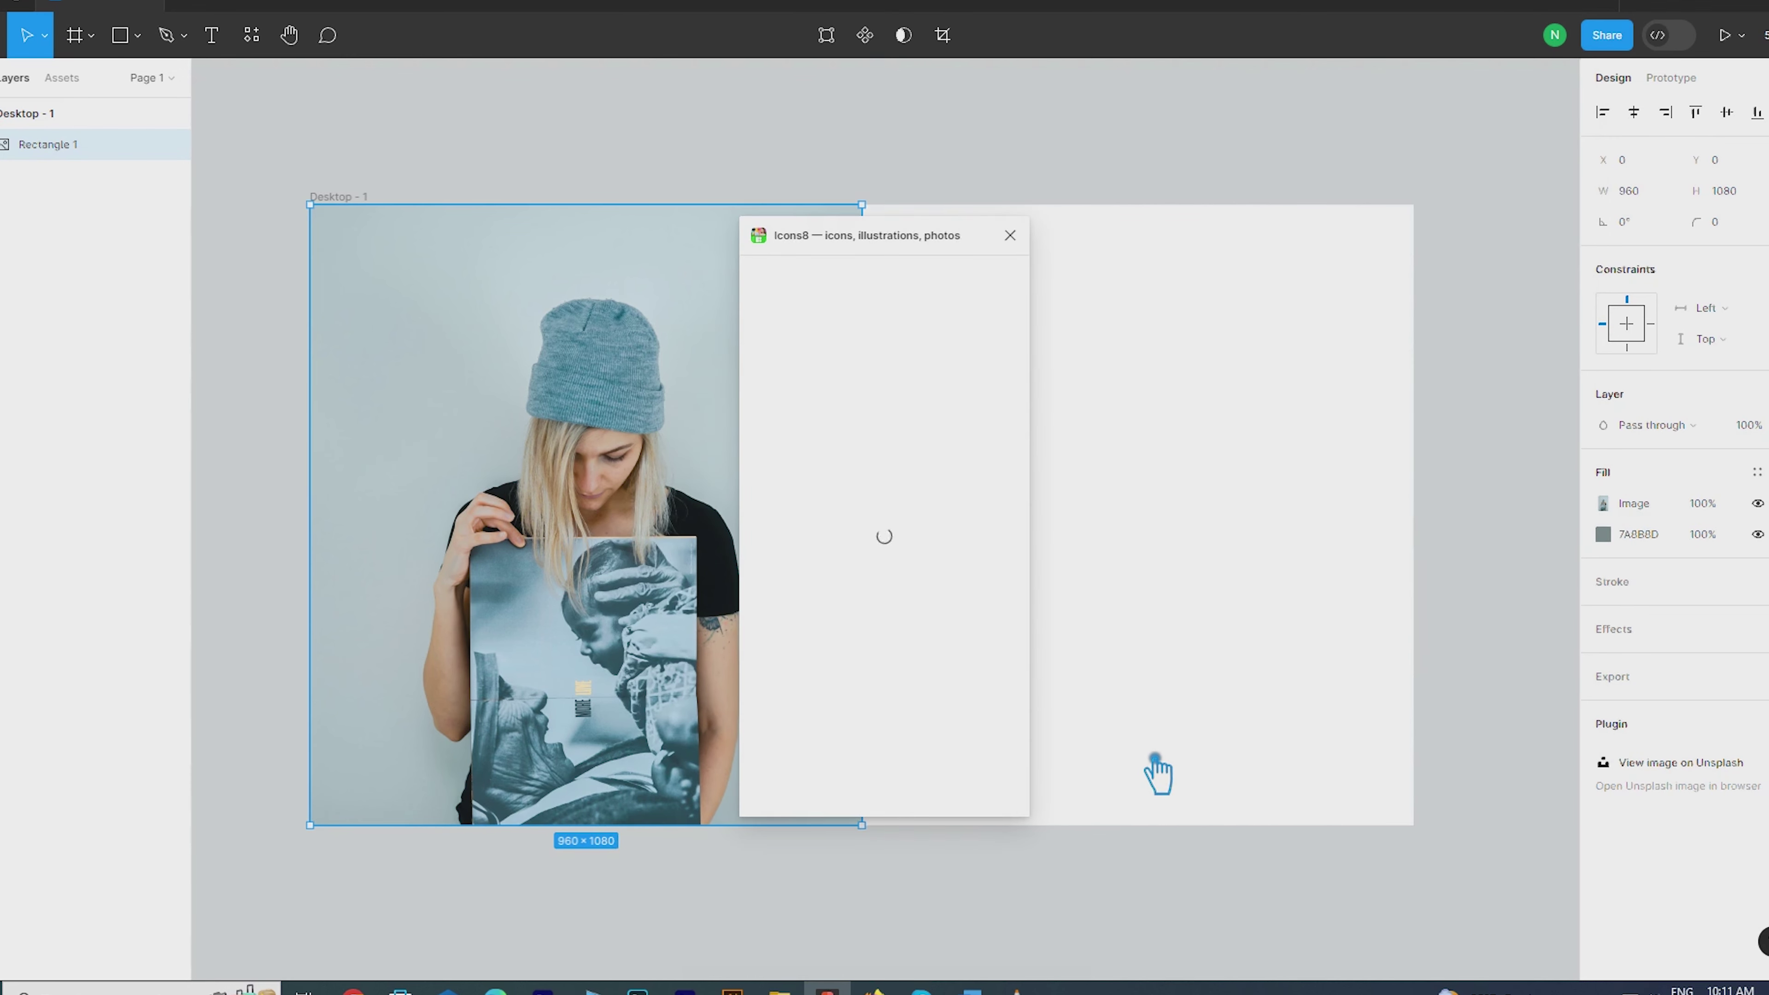
left_click(1009, 235)
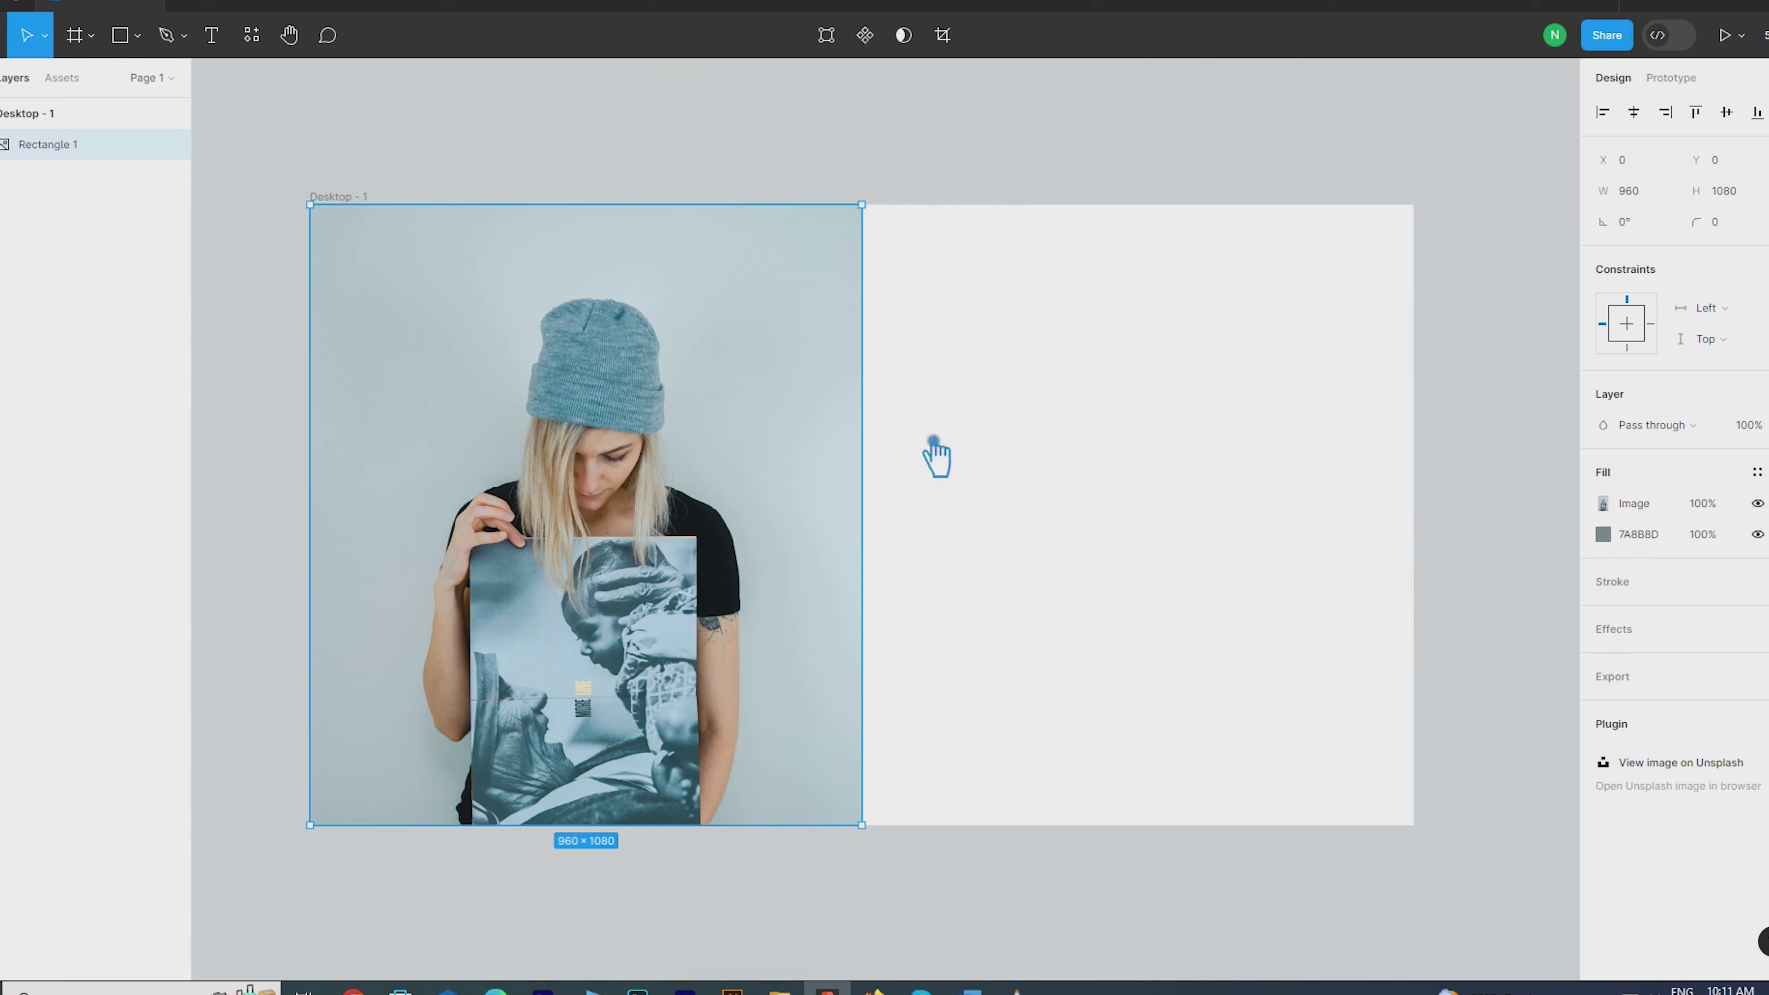
right_click(609, 411)
left_click(947, 801)
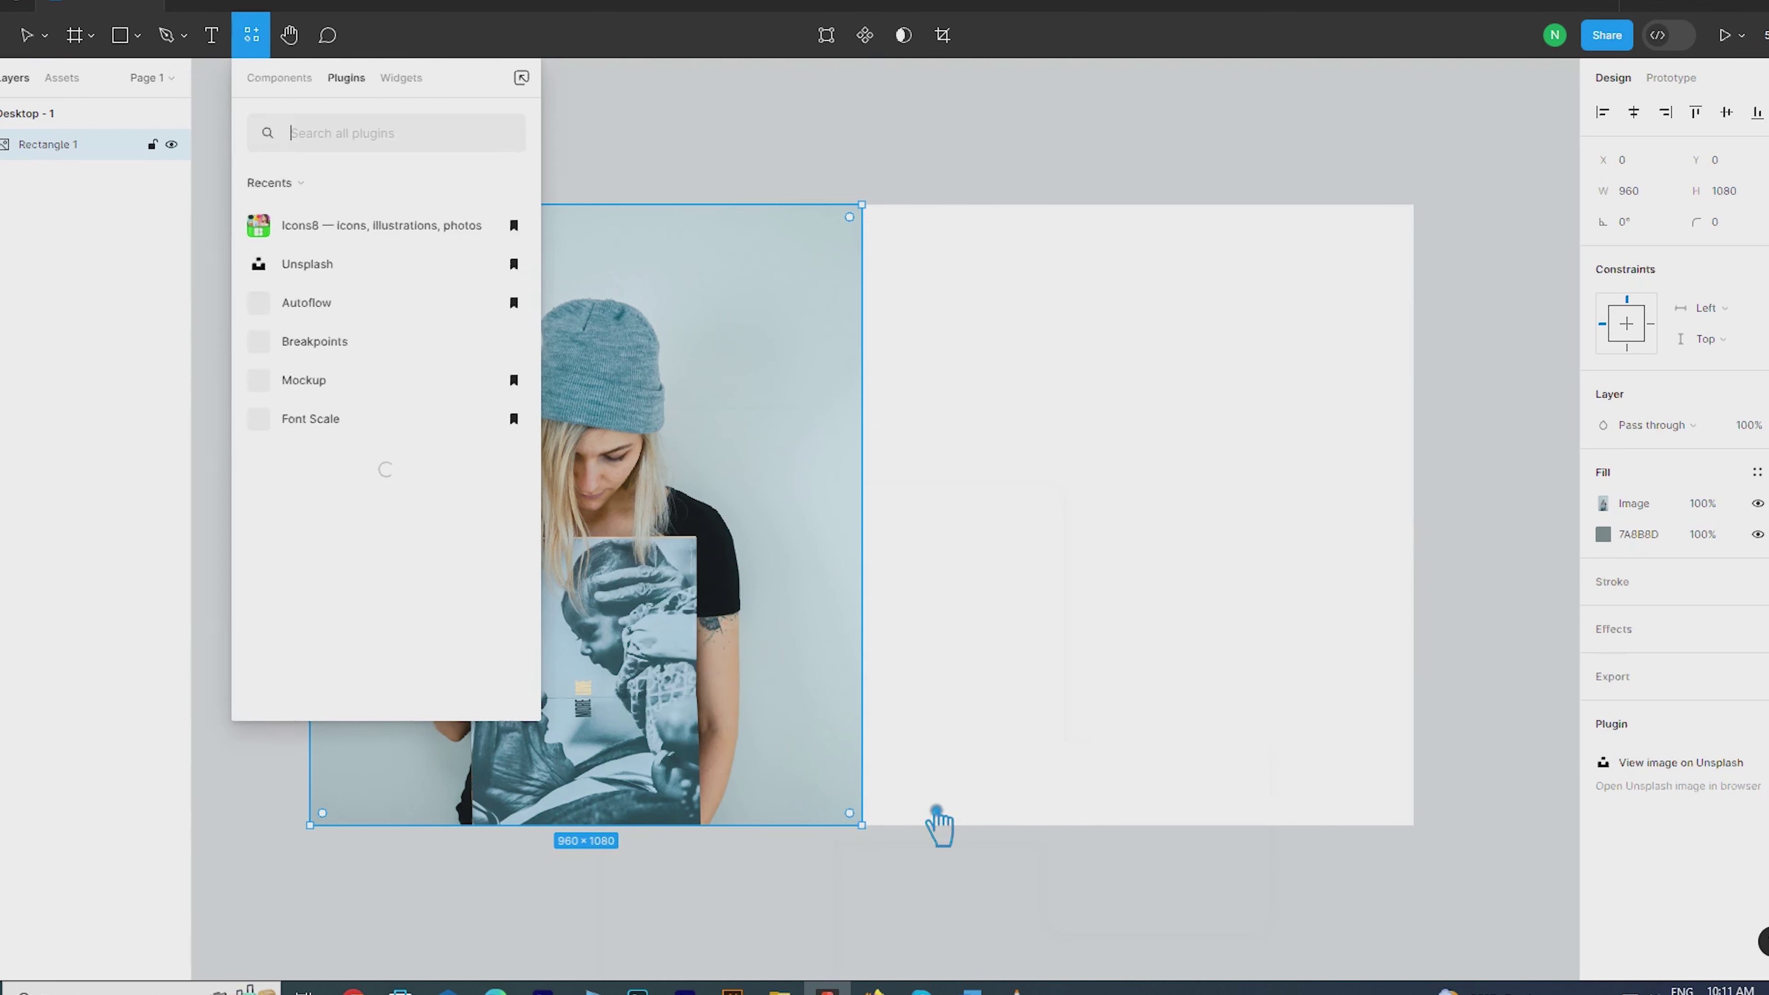
left_click_drag(479, 93, 1223, 142)
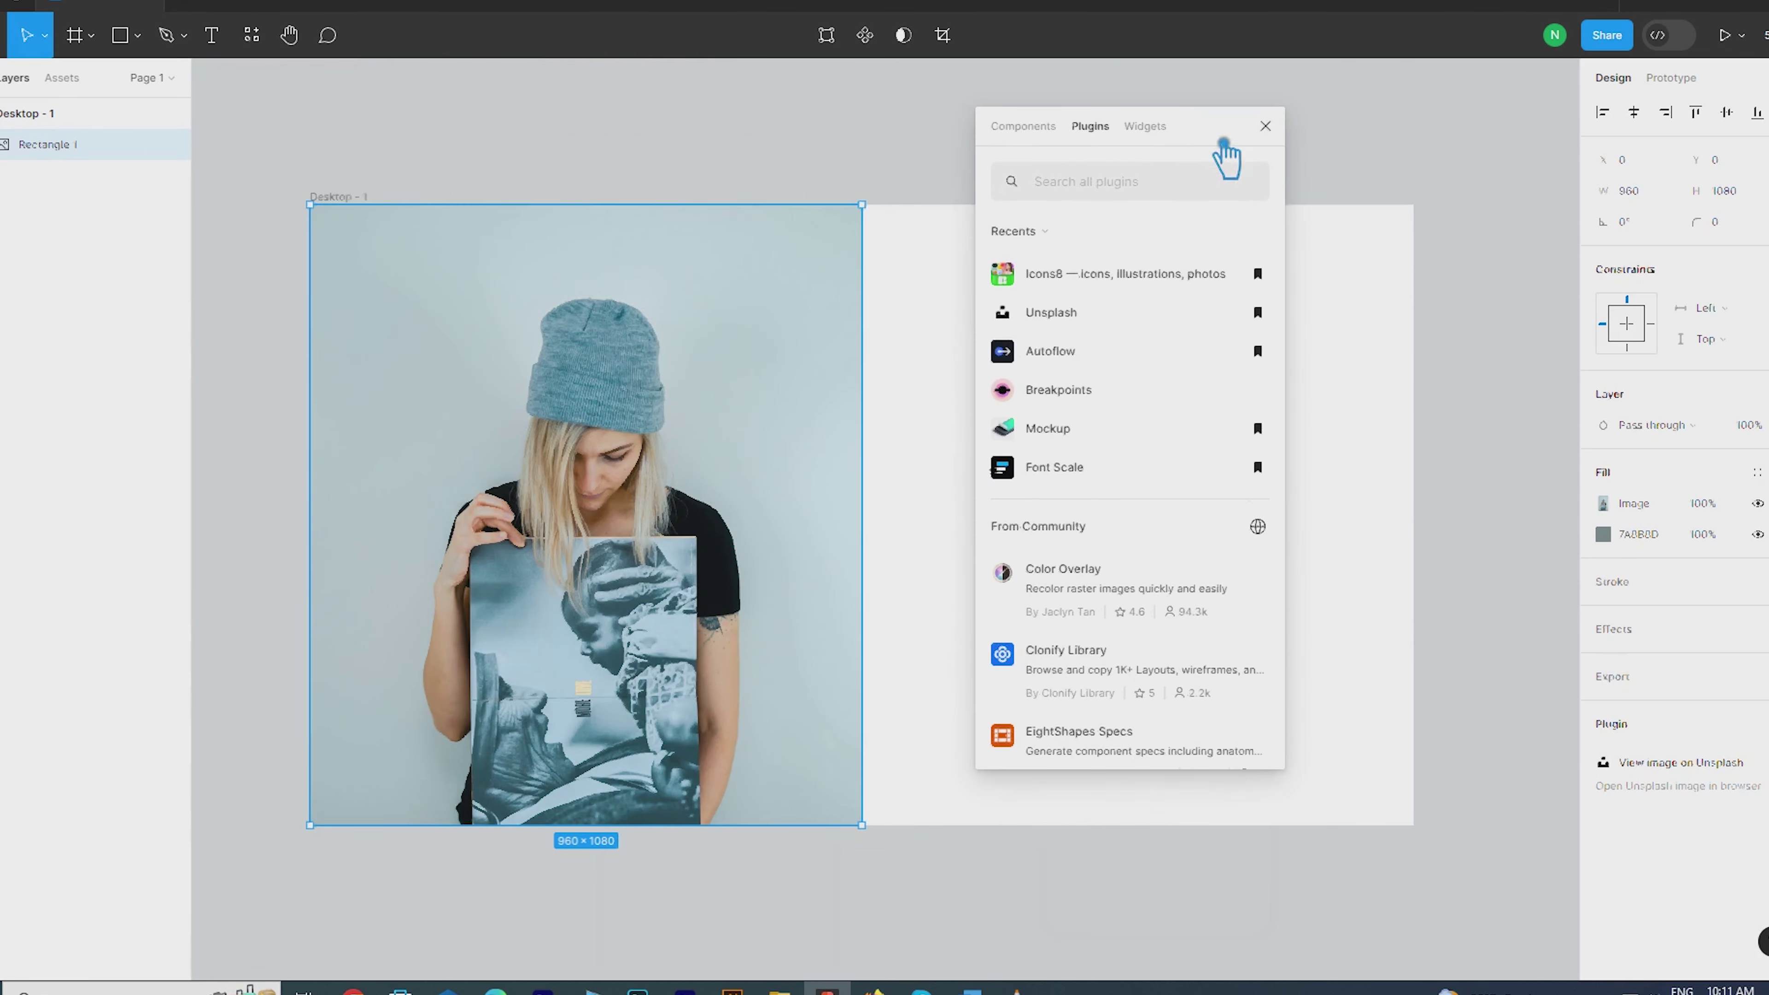
mouse_move(1126, 273)
type("icons8")
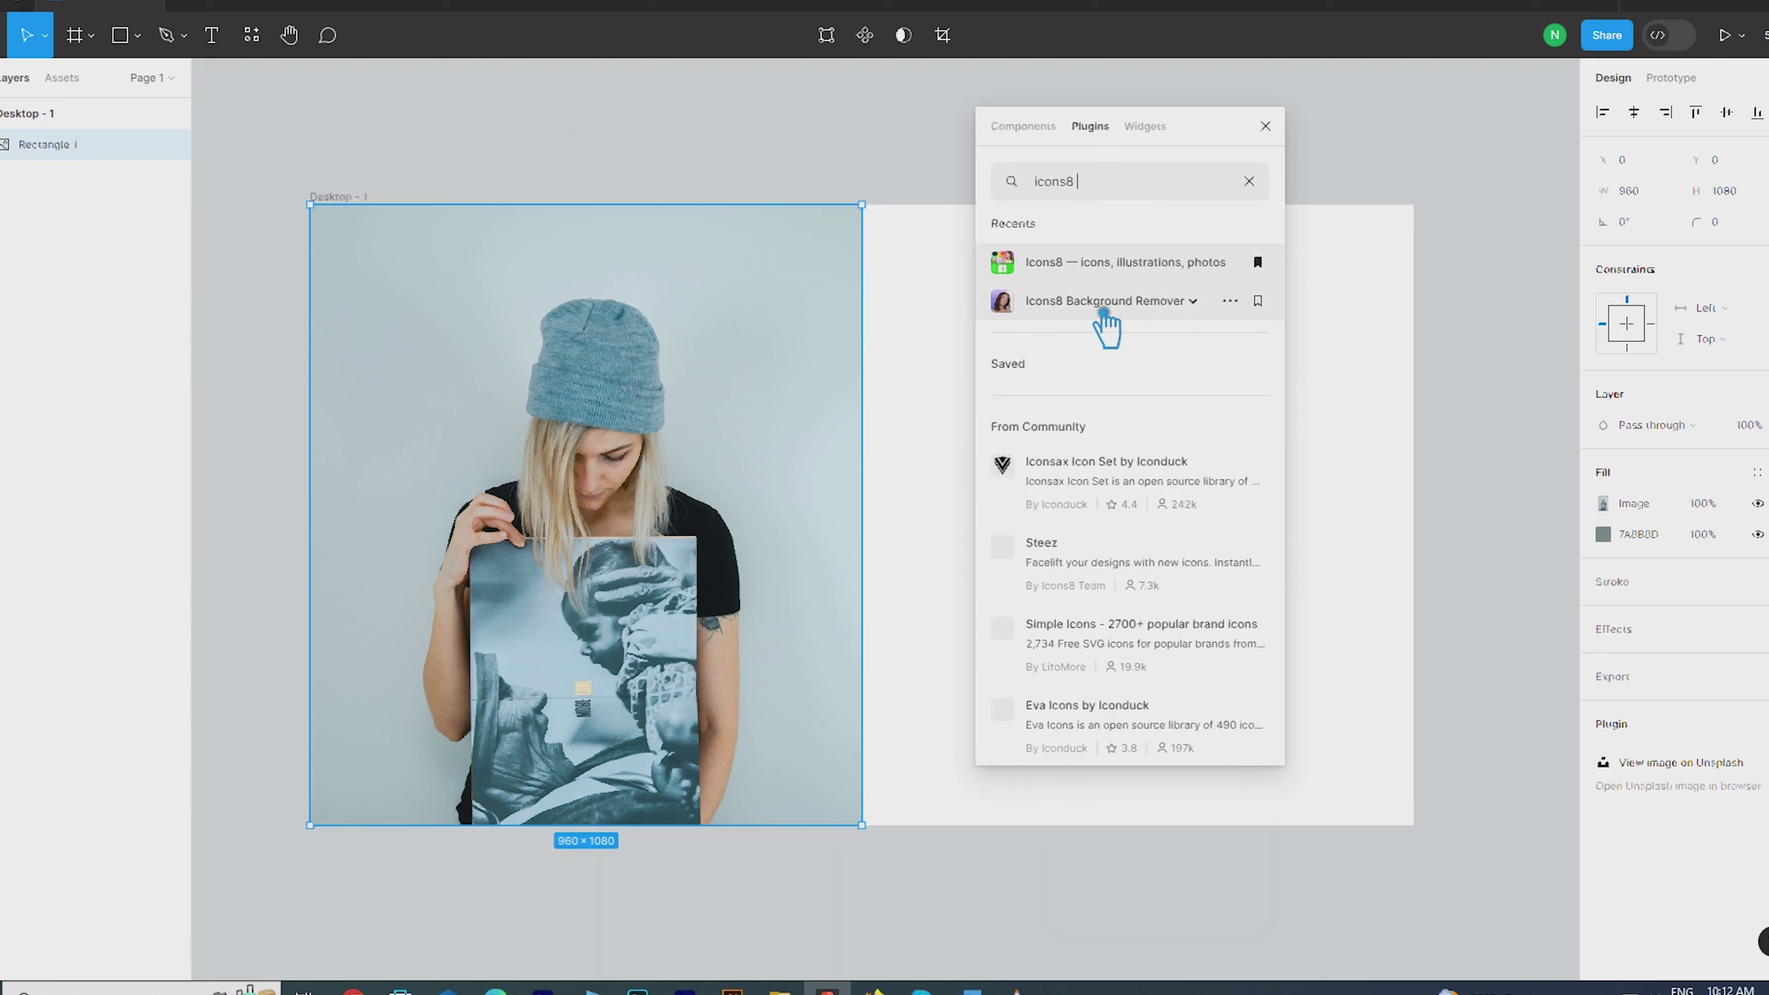
left_click(1105, 317)
left_click(1123, 345)
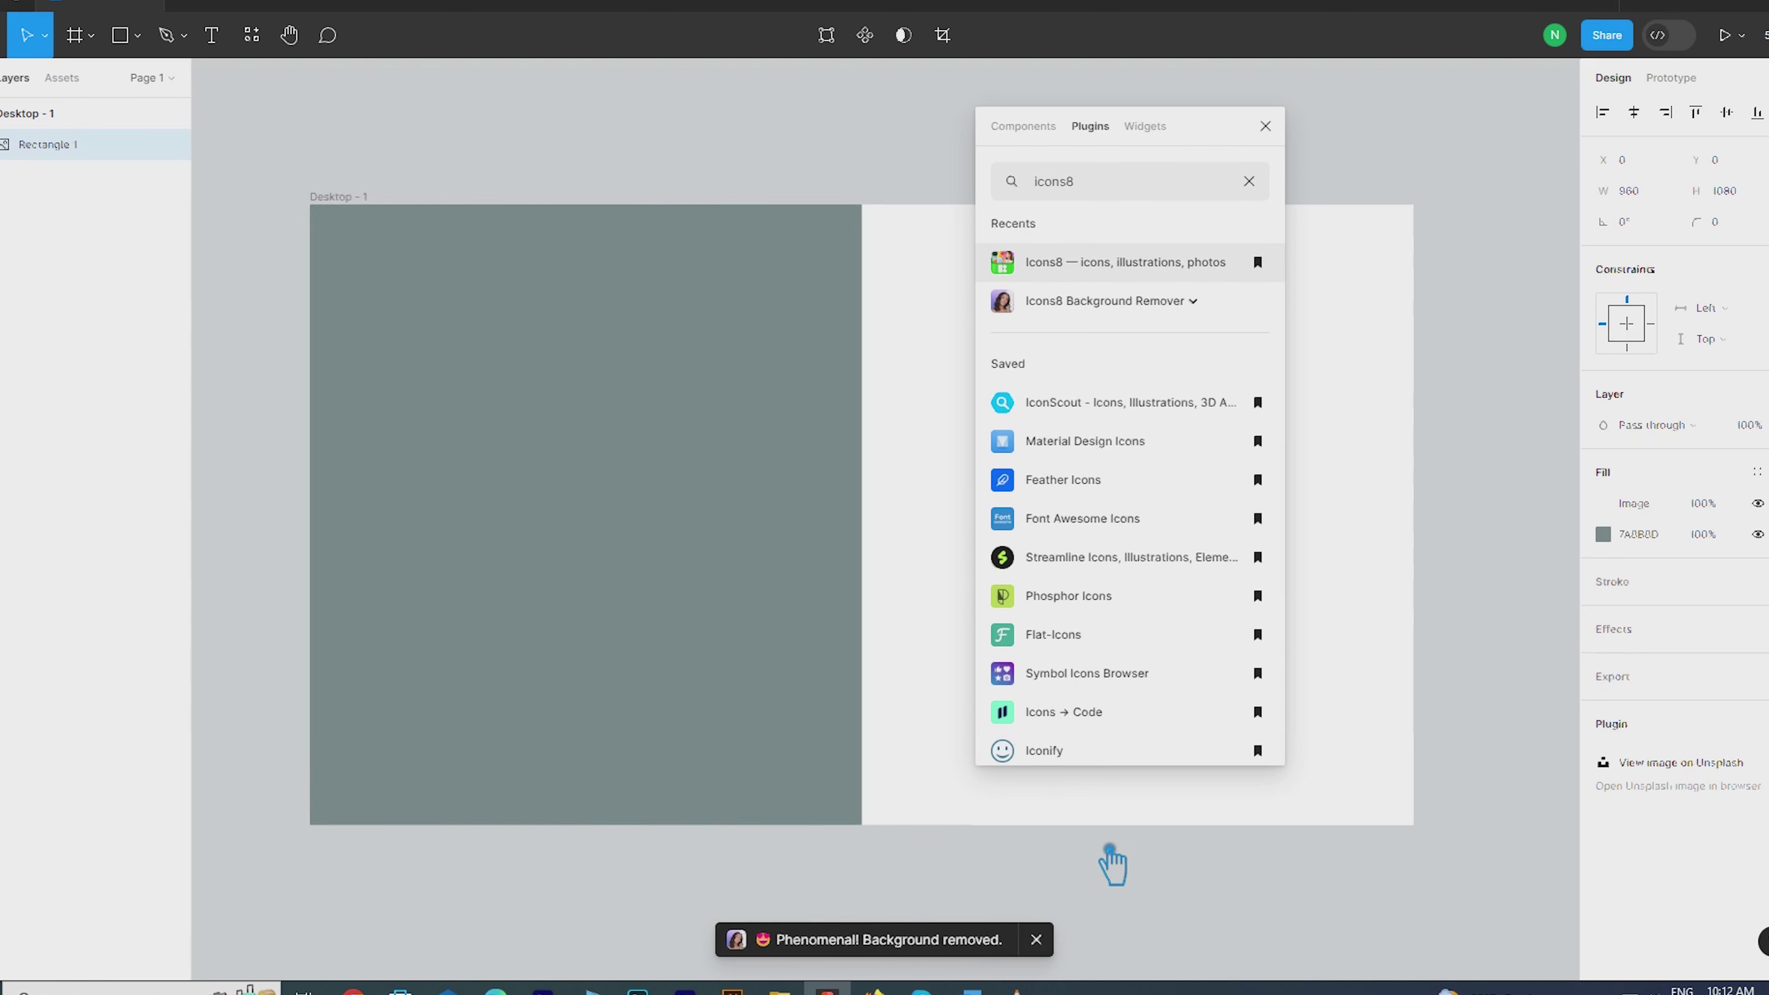
left_click(743, 484)
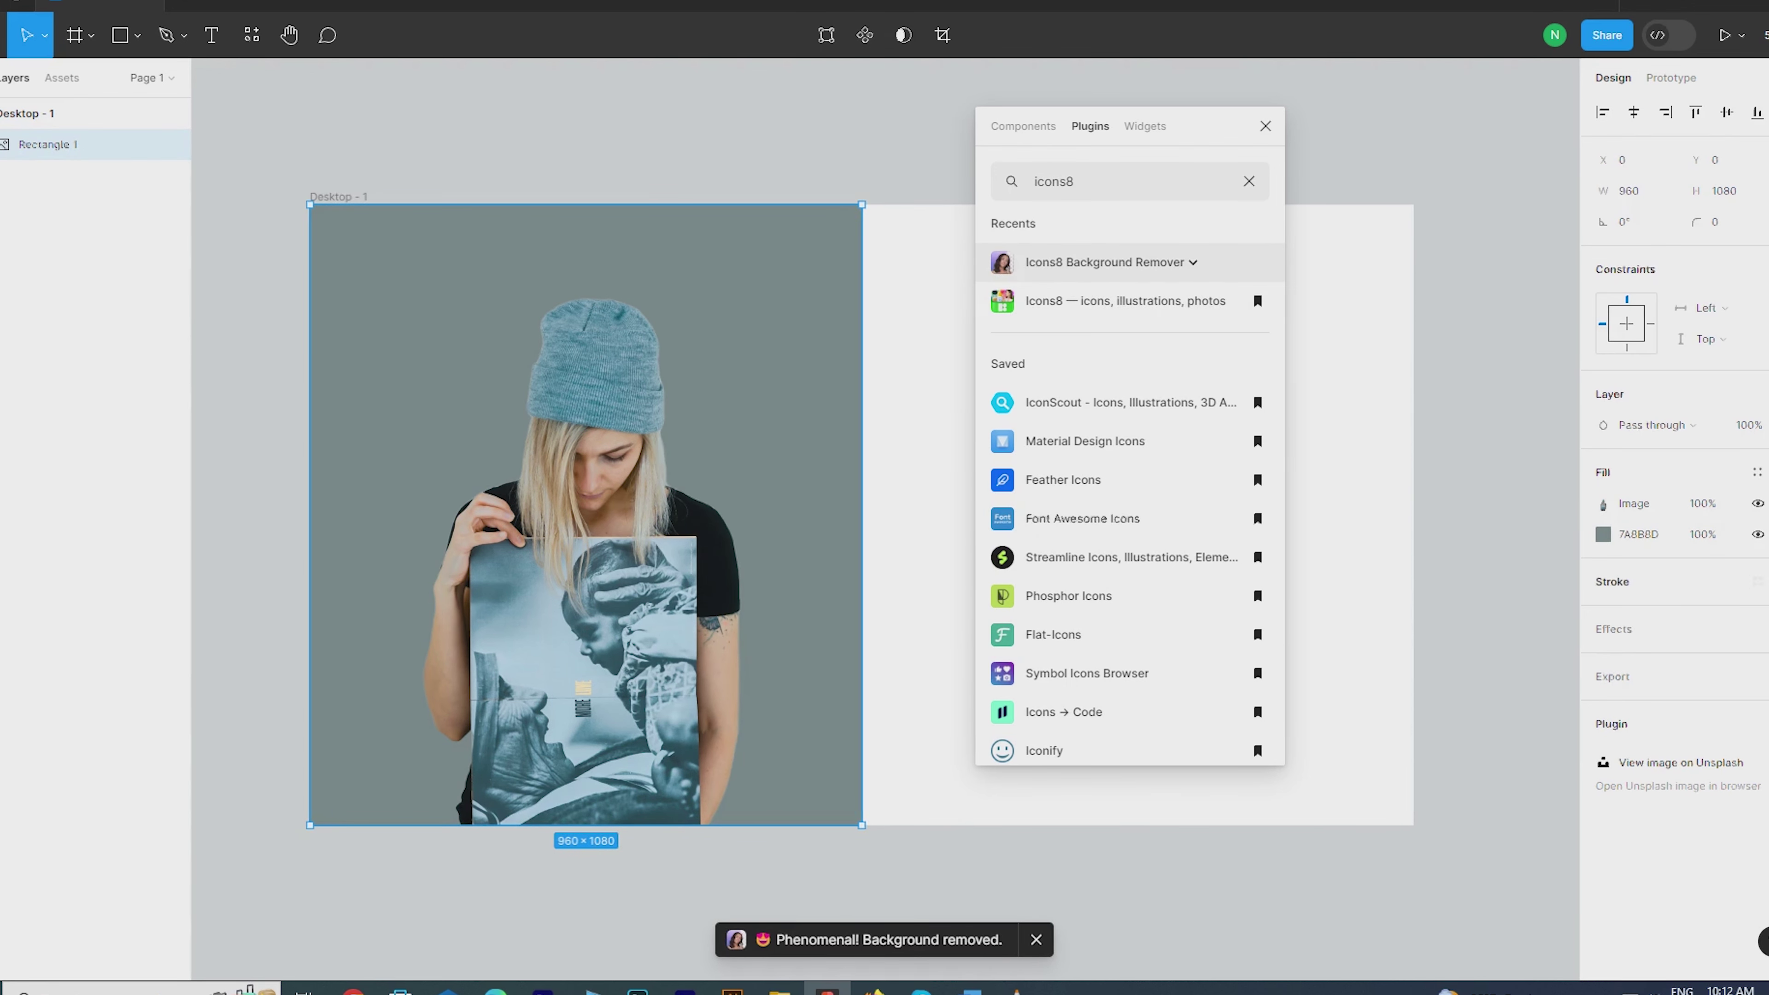
Move the cutout image out to the frame's left and back into Desktop - 1
left_click(833, 867)
left_click_drag(712, 886, 951, 888)
left_click_drag(899, 597, 335, 581)
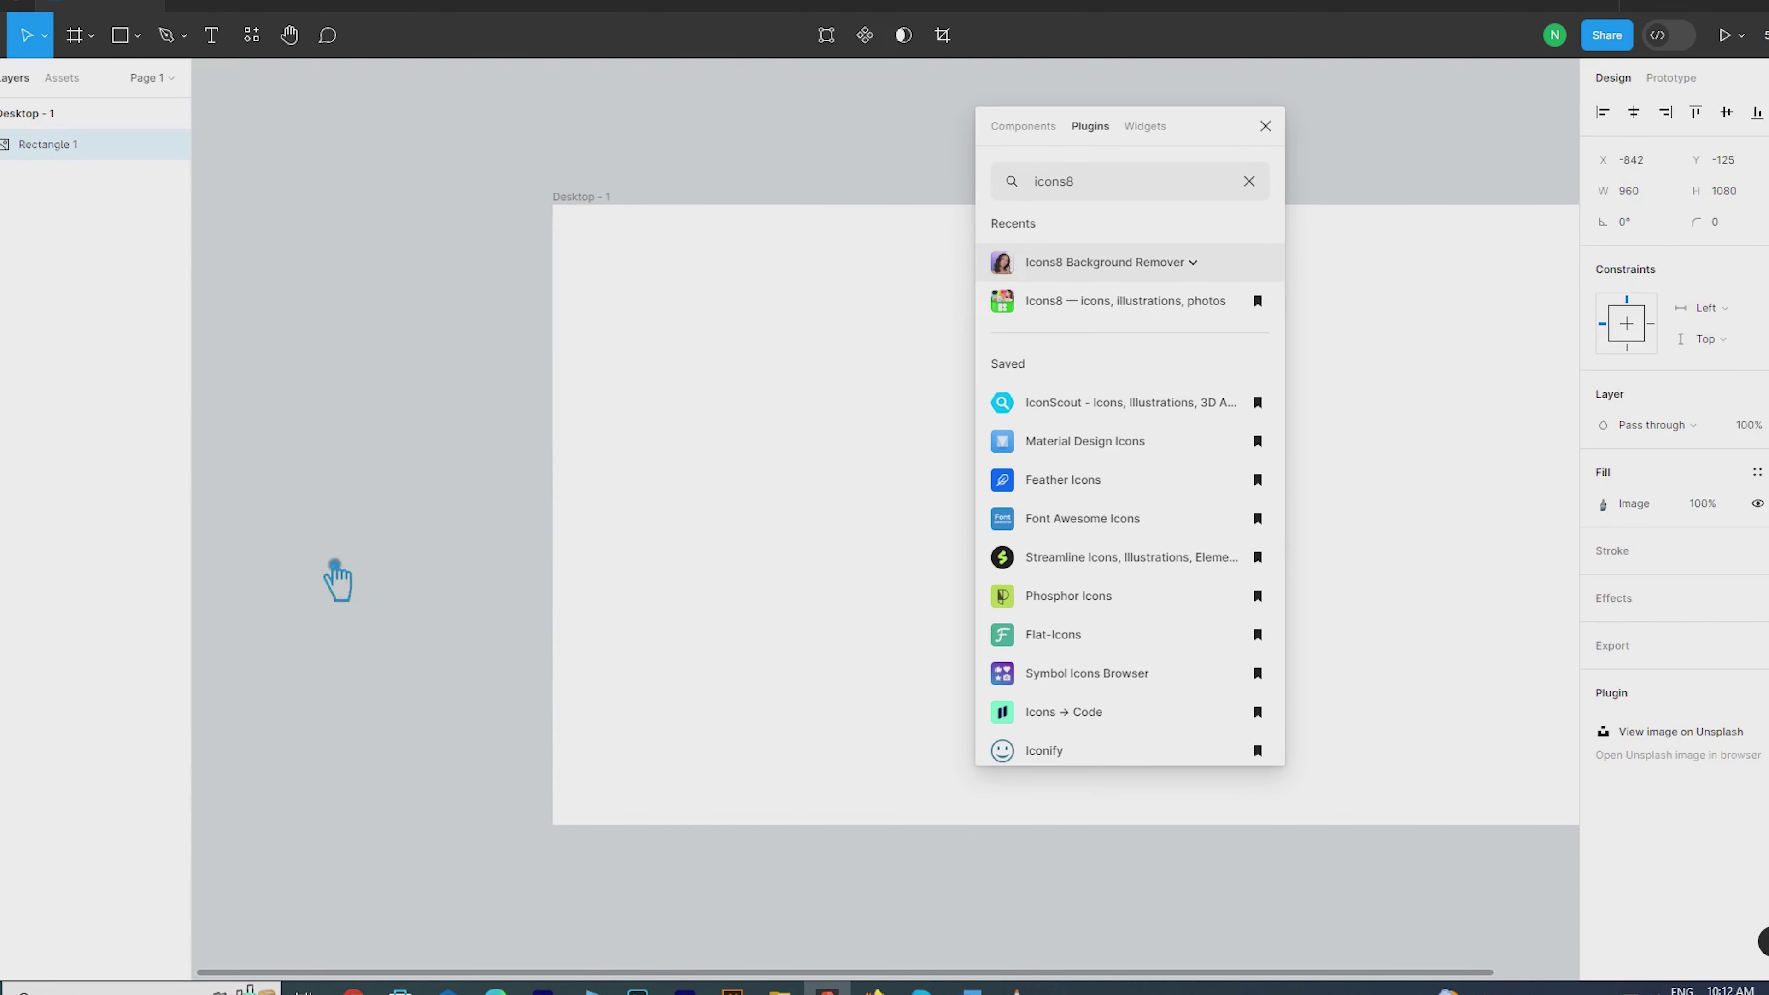
scroll(679, 660, "left", 5)
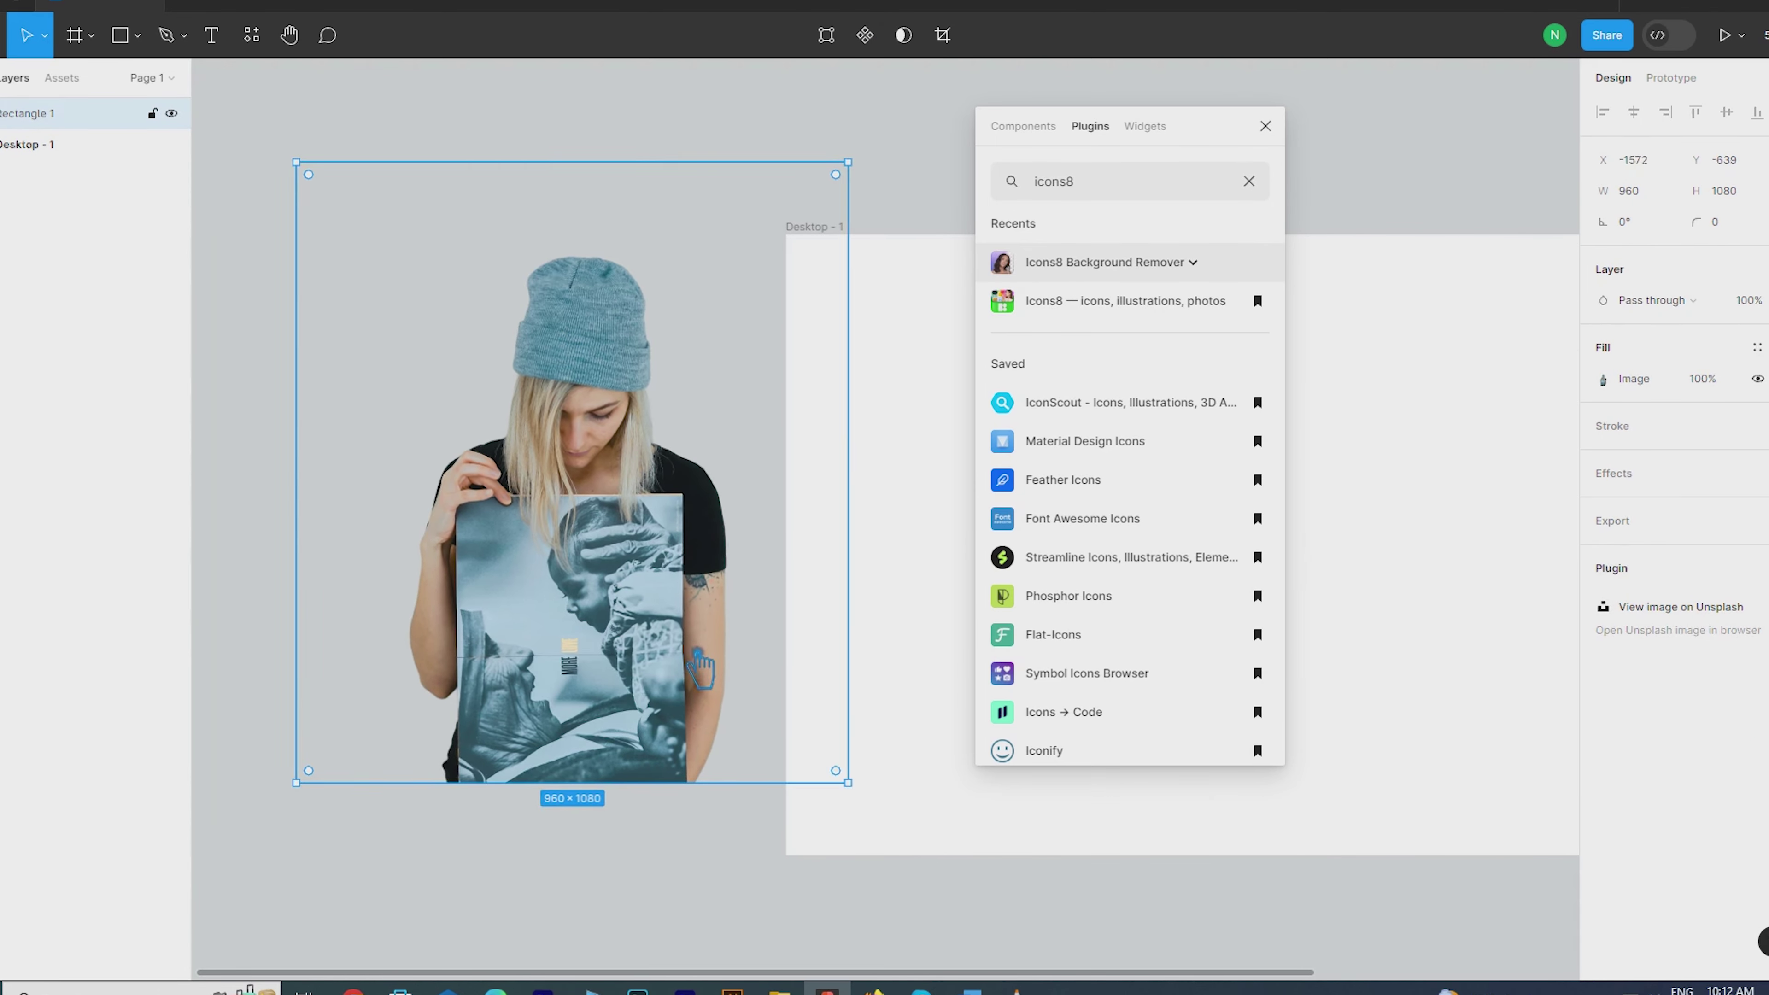
left_click_drag(672, 584, 789, 644)
scroll(557, 627, "right", 10)
left_click(665, 631)
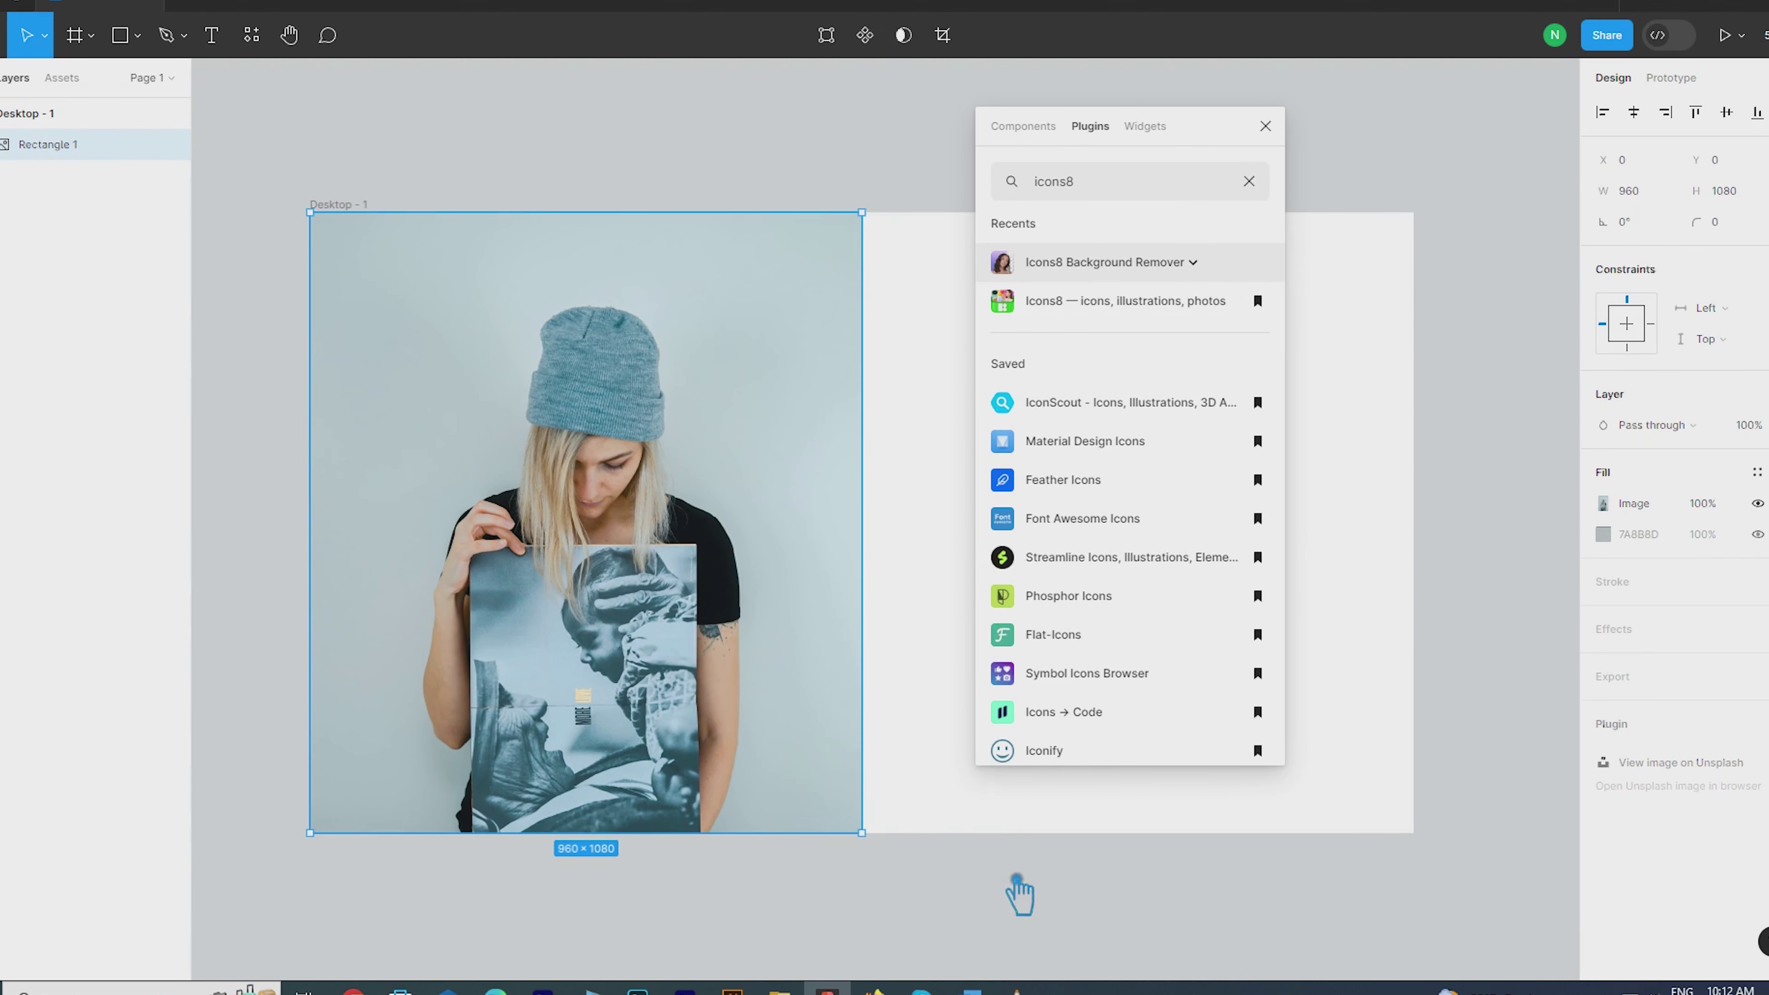
left_click(1018, 892)
left_click(629, 665)
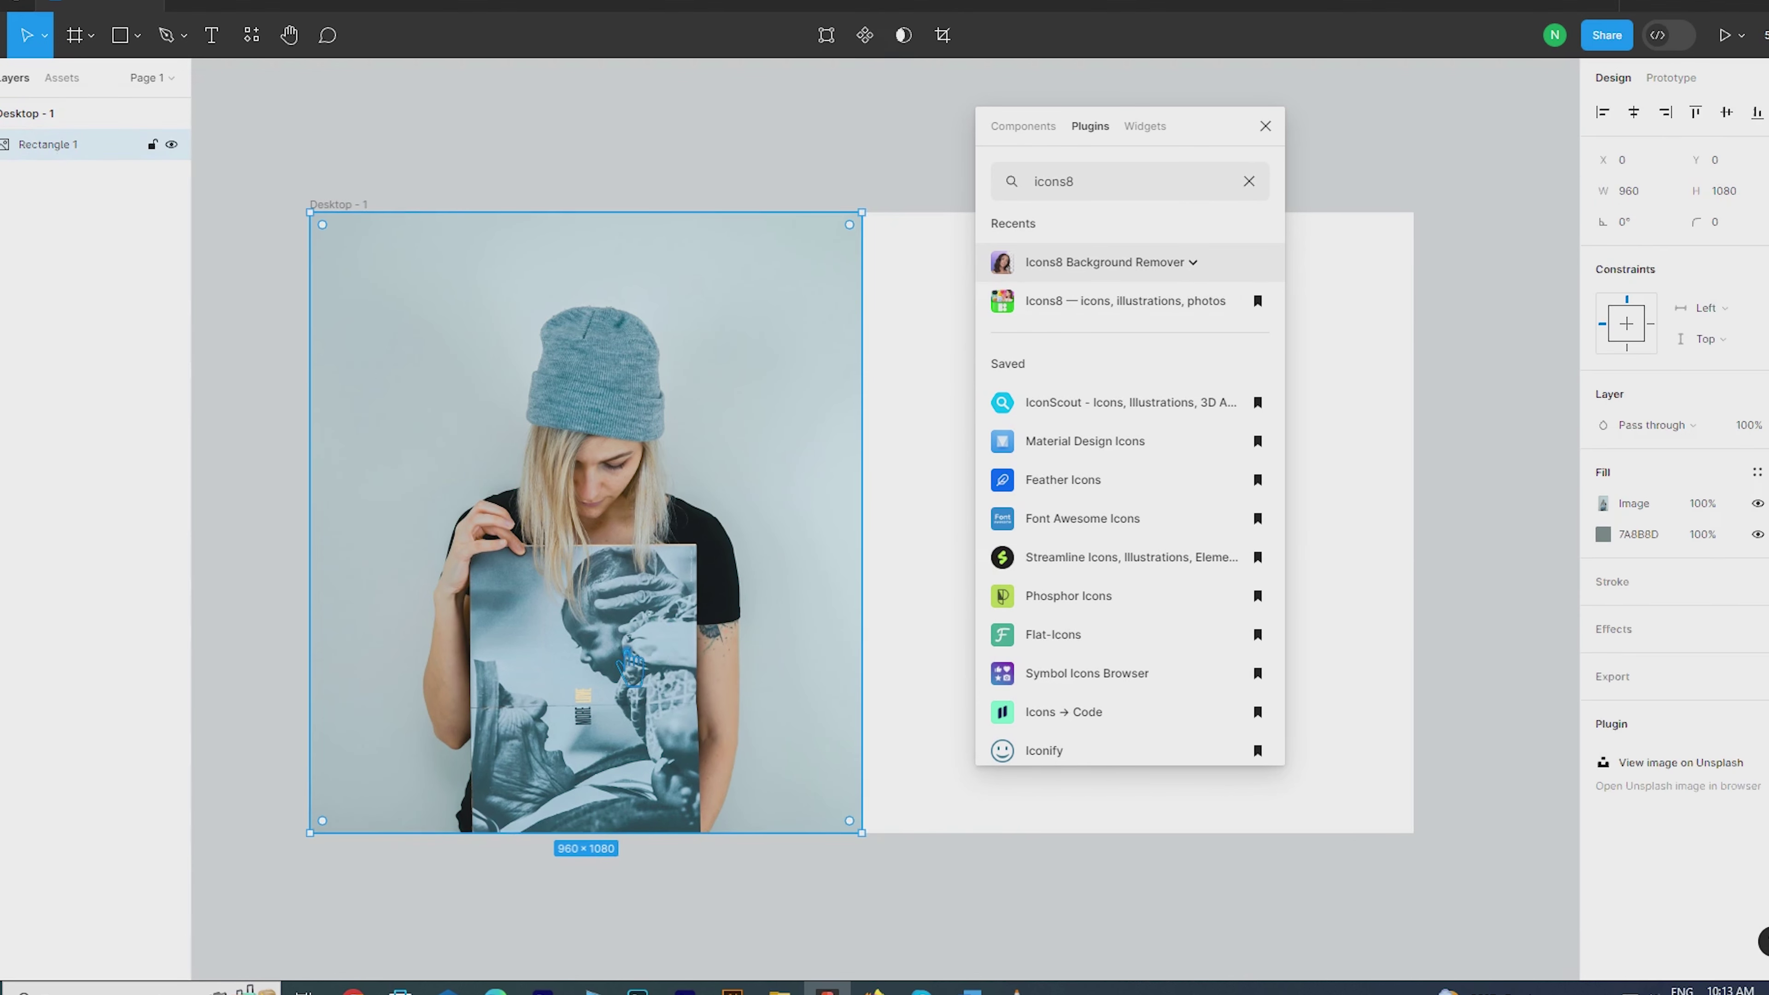
Place a copy of the cutout image in the frame's right half
scroll(629, 665, "down", 3)
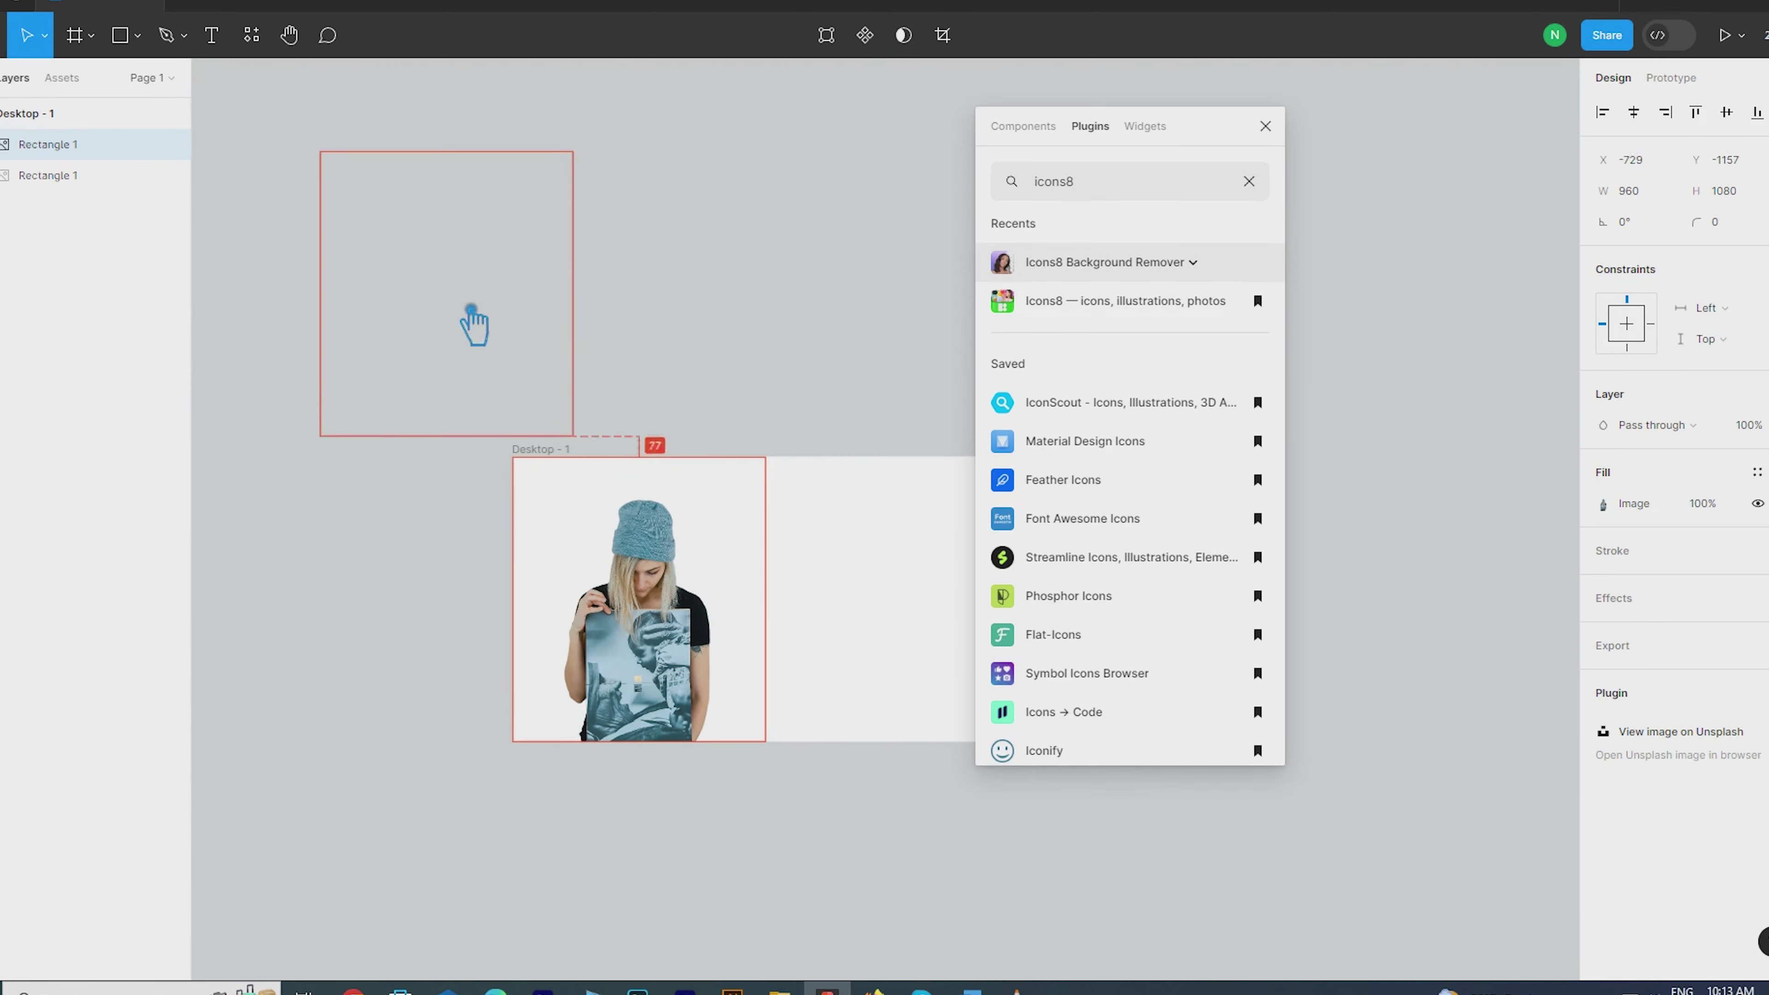
left_click_drag(470, 309, 348, 201)
left_click(704, 698)
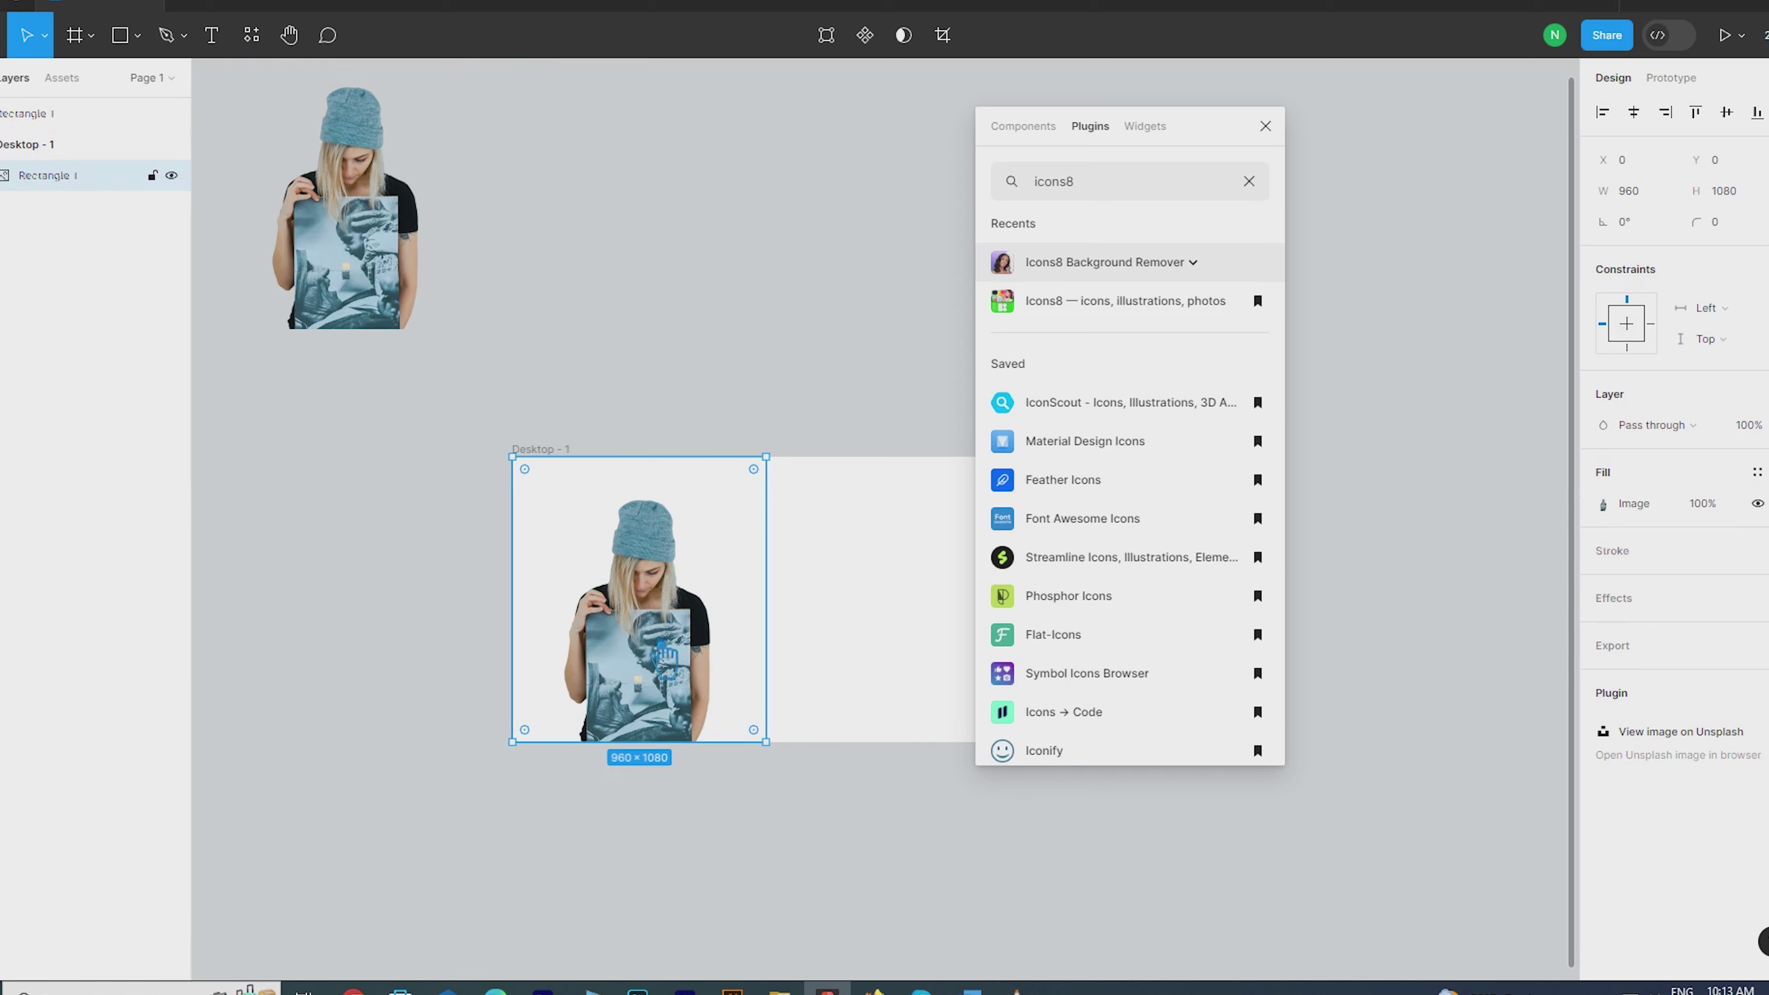
scroll(665, 655, "up", 3)
scroll(627, 613, "down", 5)
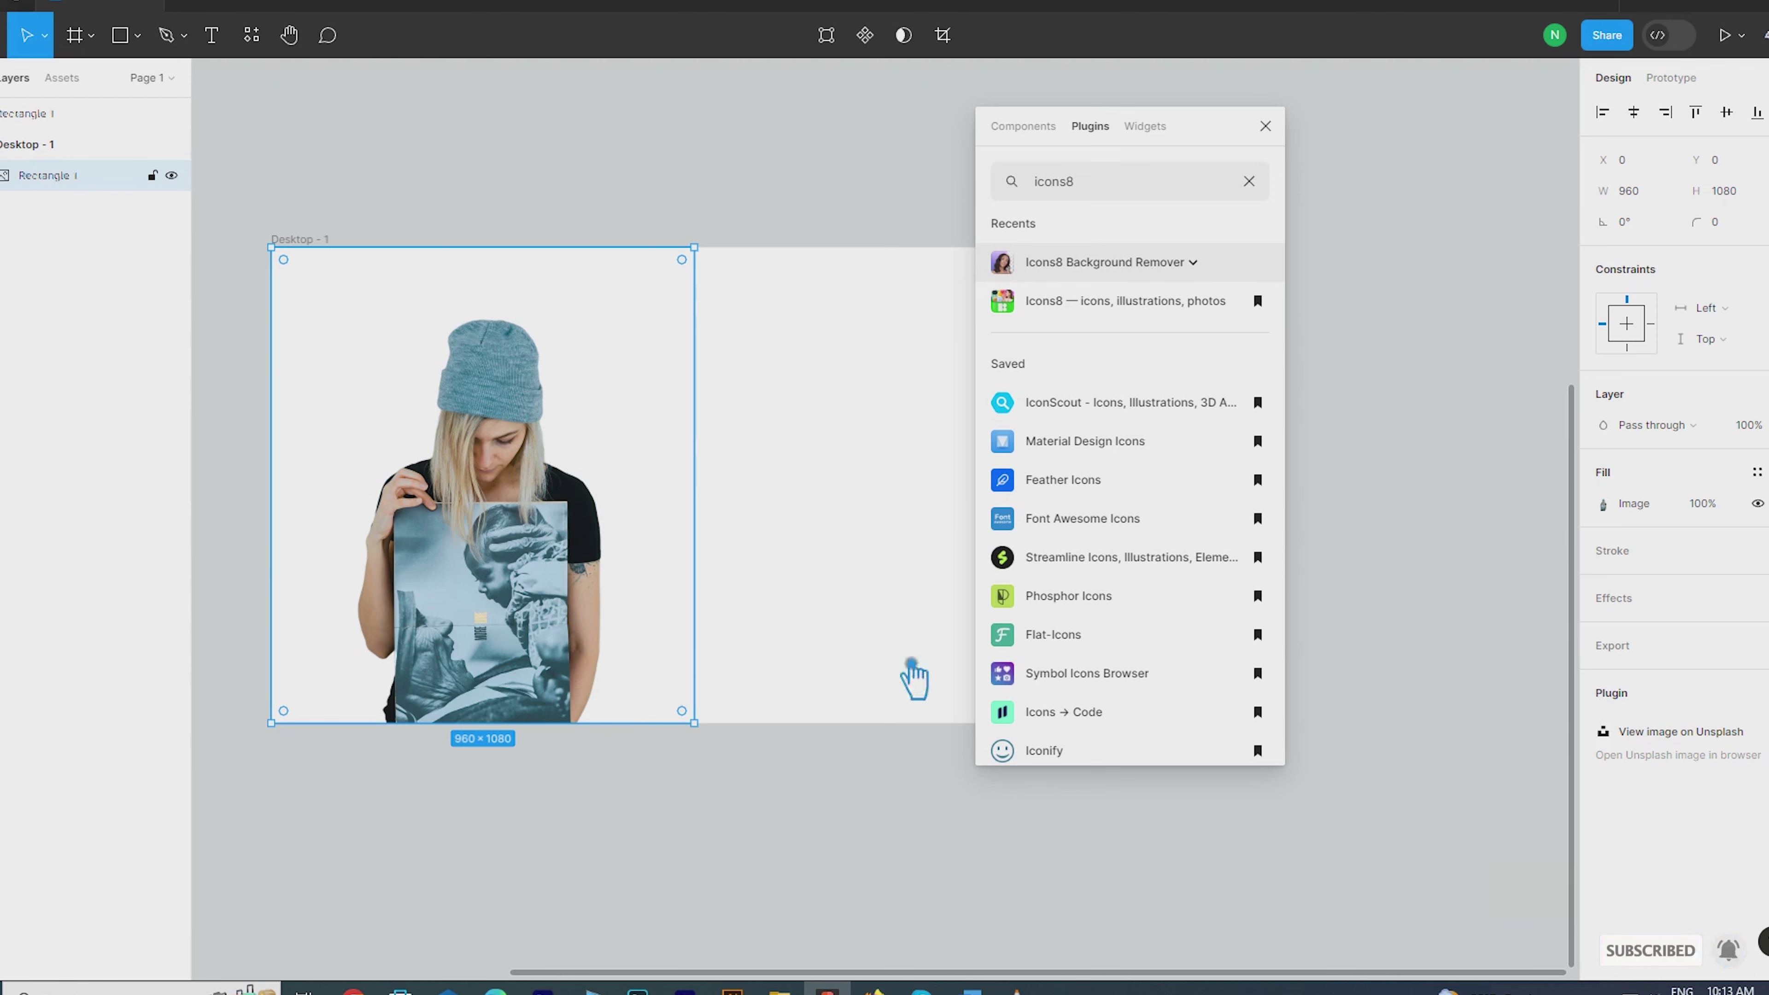
left_click_drag(1198, 143, 1531, 148)
left_click_drag(578, 383, 933, 438)
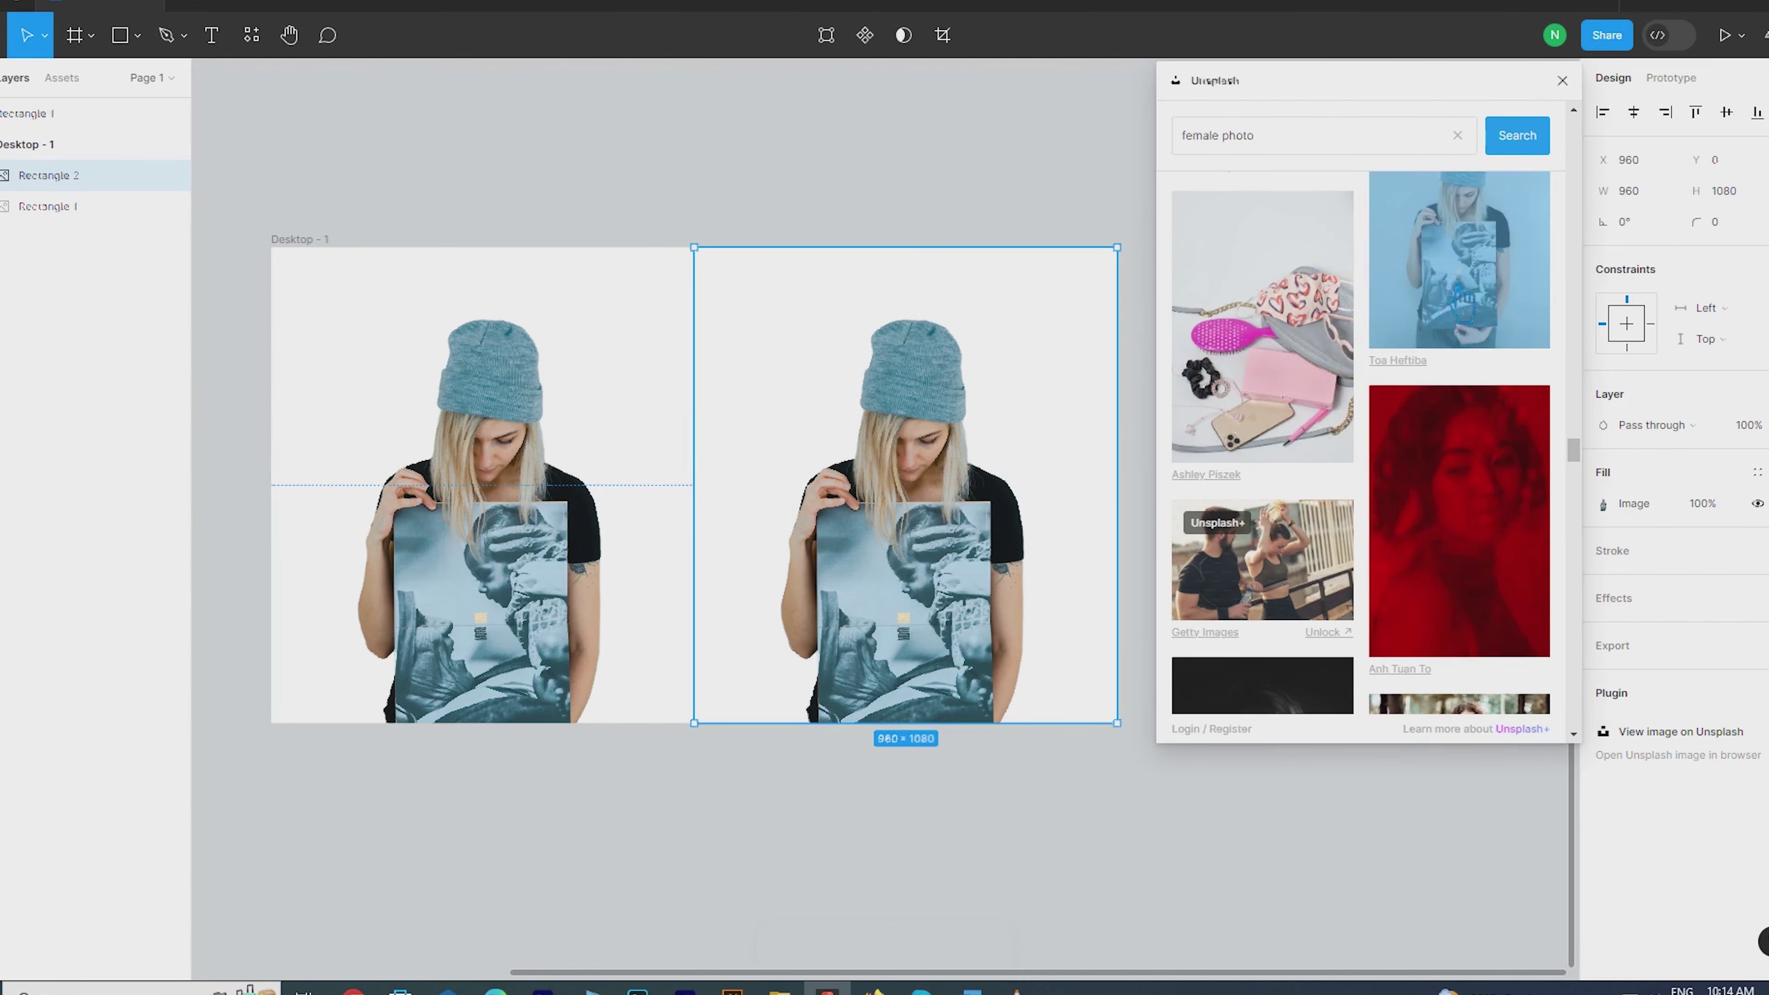
Select both images and flip them horizontally so they swap sides
left_click(1477, 286)
left_click(644, 505)
left_click(770, 786)
left_click_drag(770, 786, 556, 558)
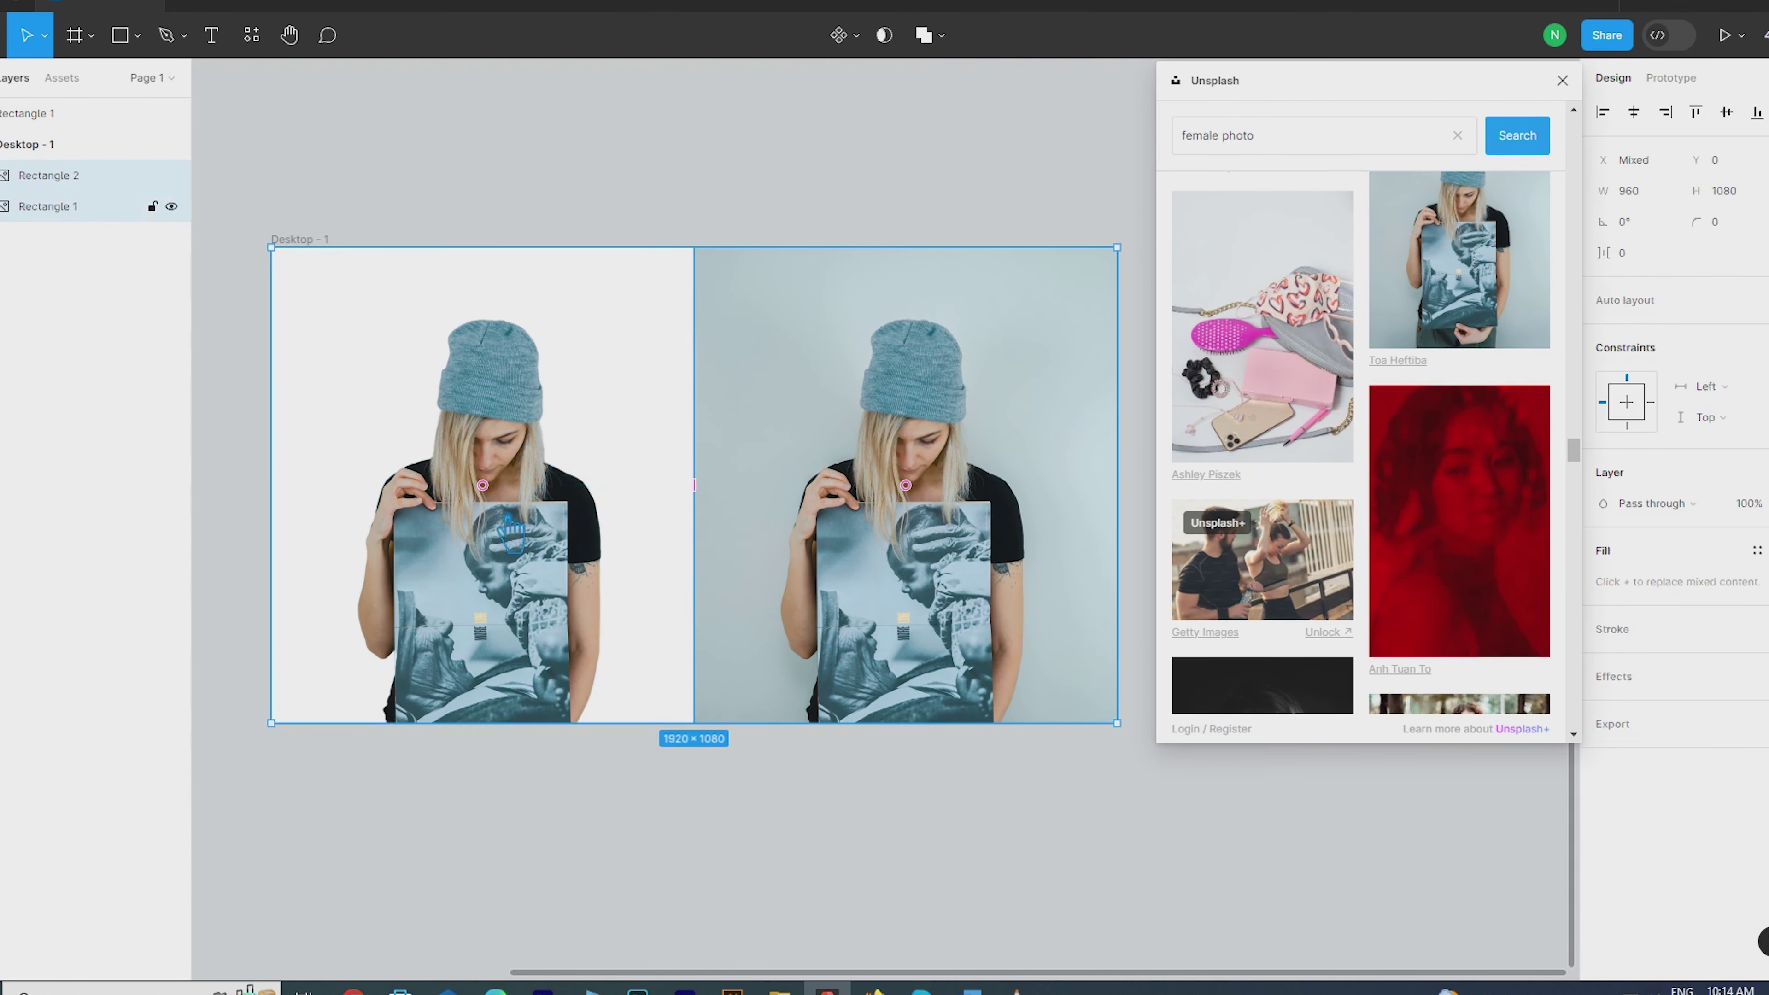
right_click(485, 412)
left_click(592, 930)
left_click(786, 874)
Flip the left photo and the right cutout horizontally again to restore their orientation
left_click(517, 411)
right_click(516, 409)
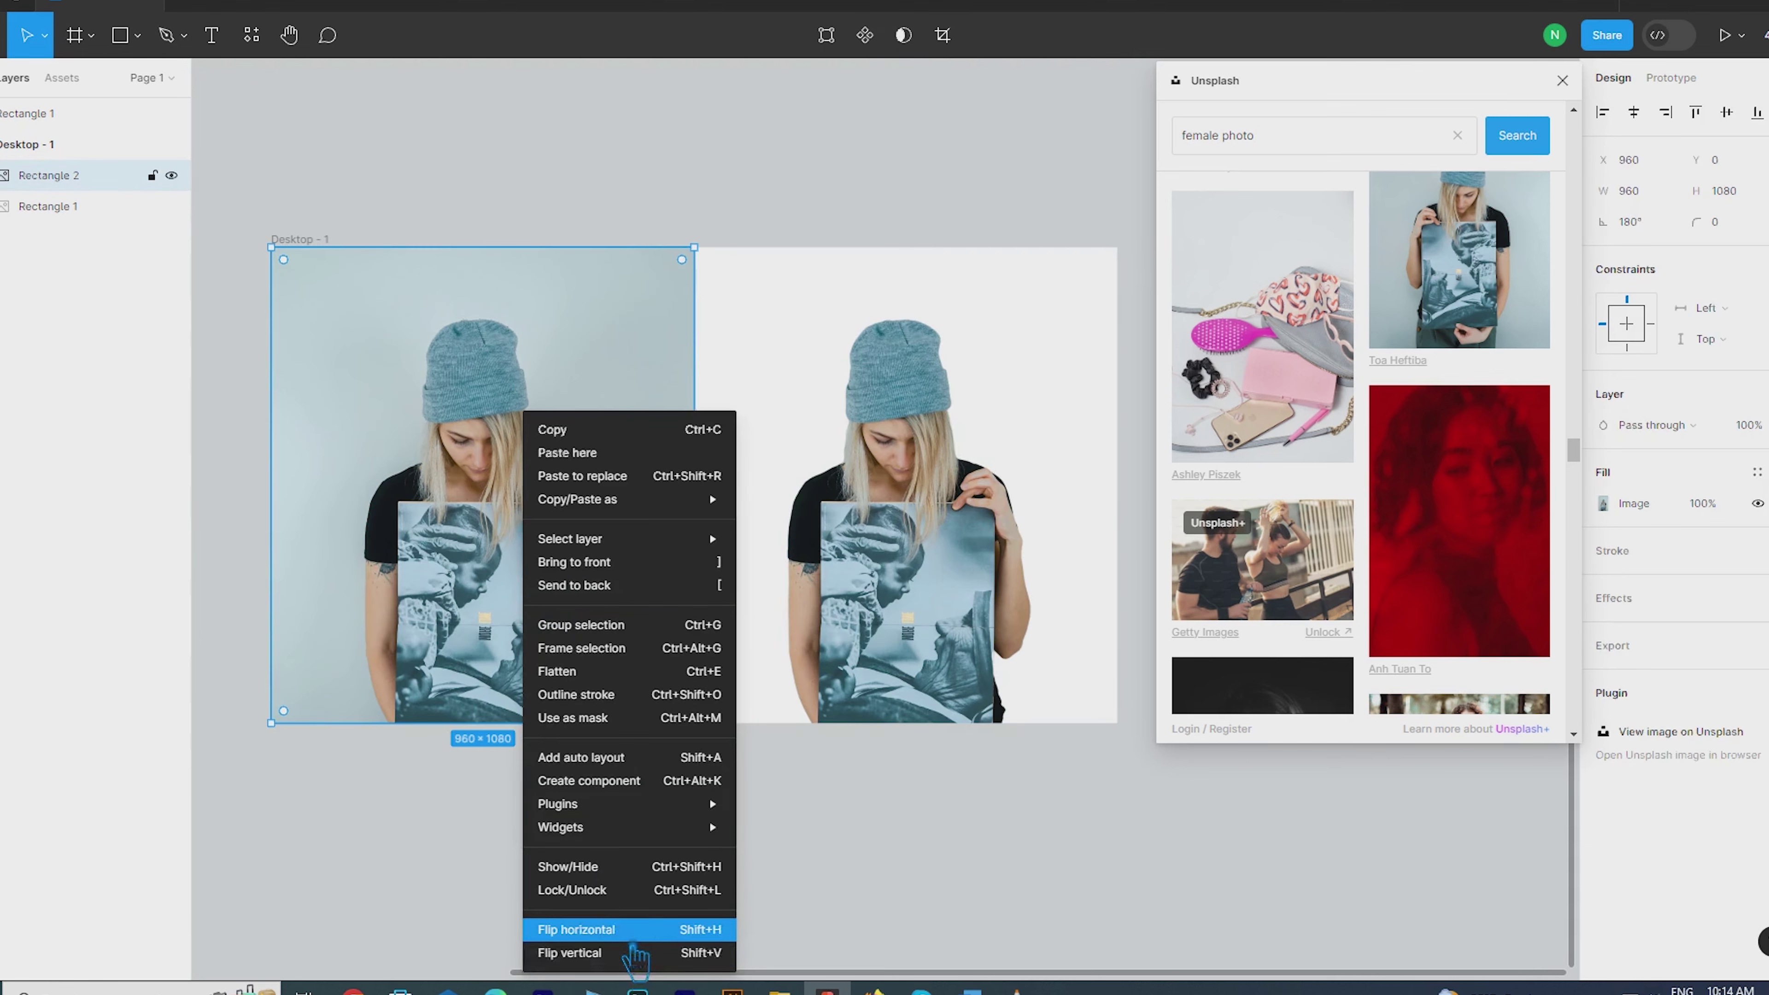
left_click(646, 930)
left_click(872, 411)
right_click(872, 411)
left_click(899, 930)
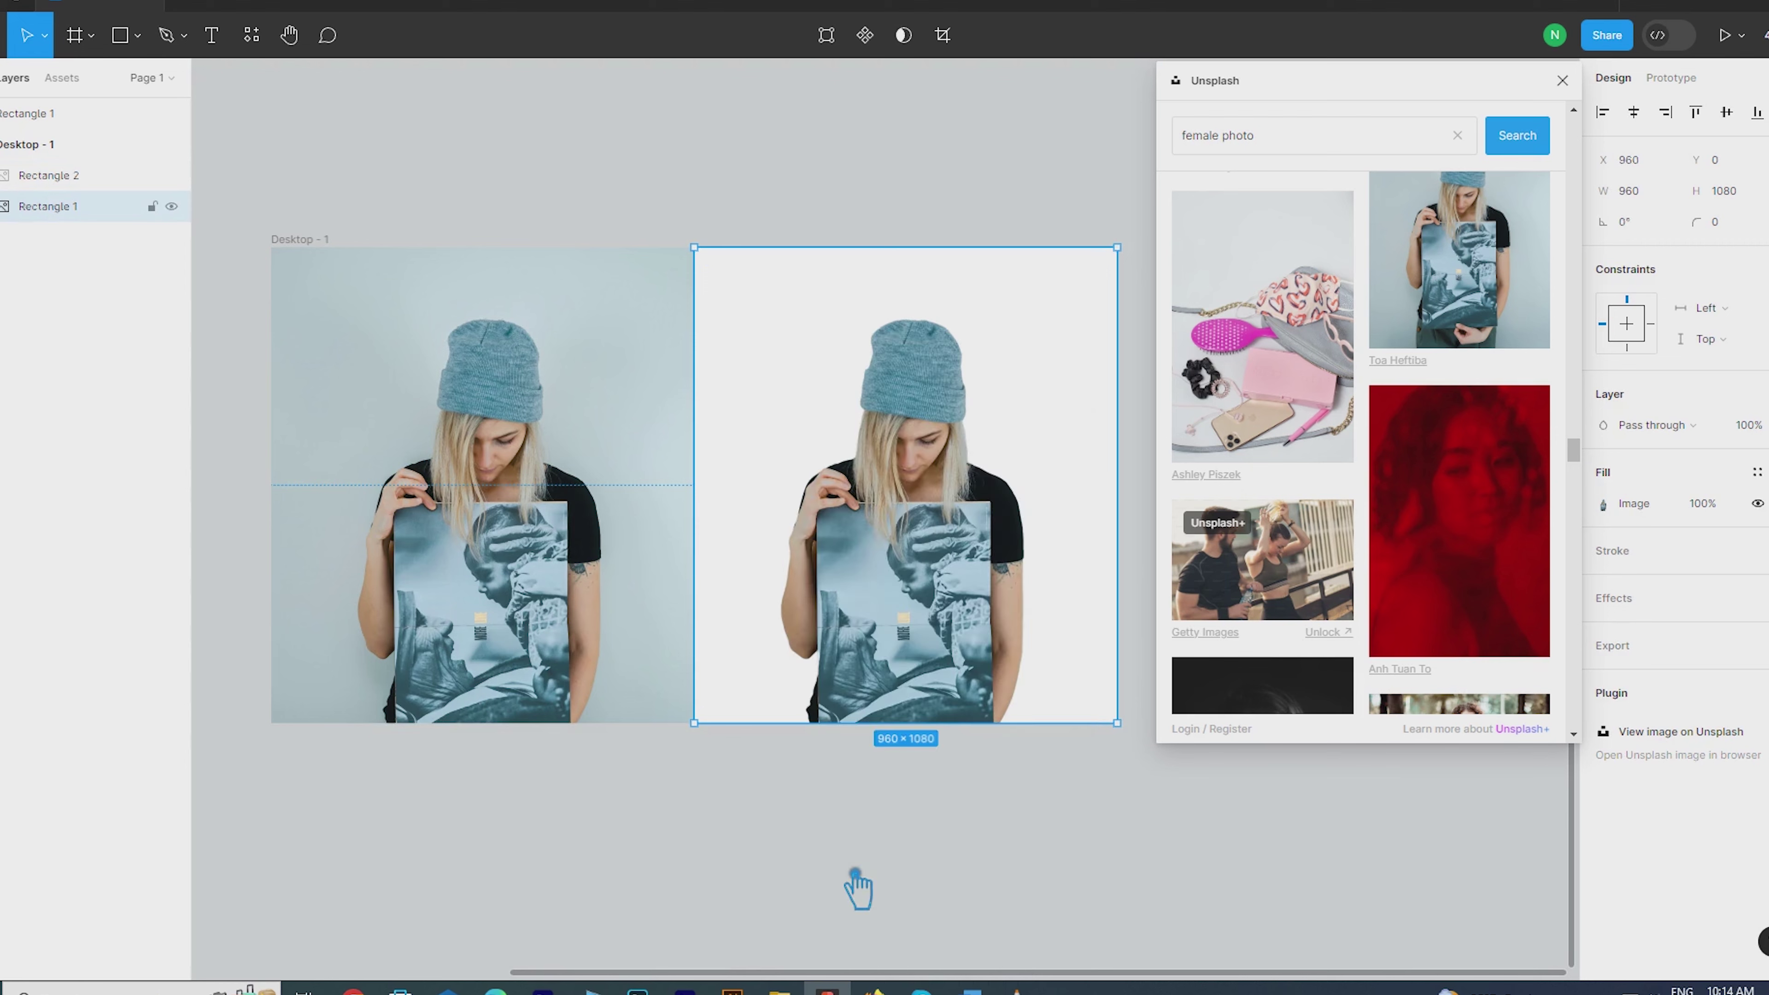
left_click(856, 880)
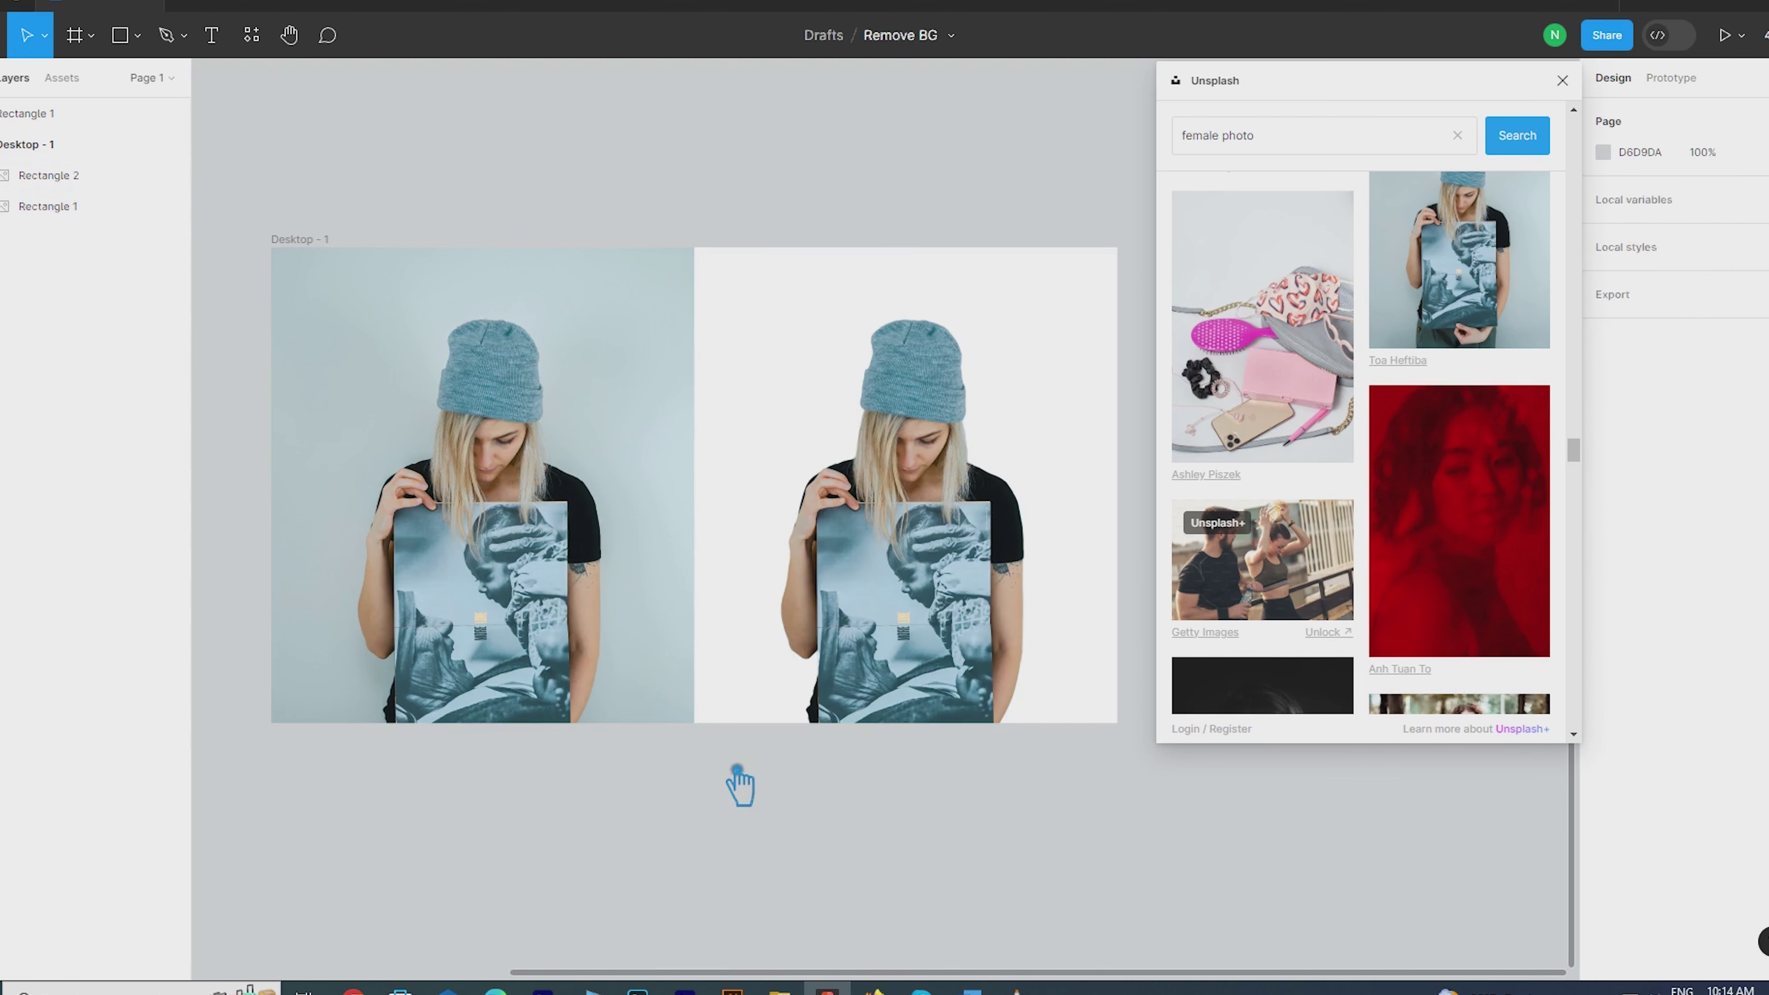
left_click(731, 721)
Drag Desktop - 1's bottom edge down to make room for a second row
left_click(288, 239)
left_click_drag(723, 724, 733, 900)
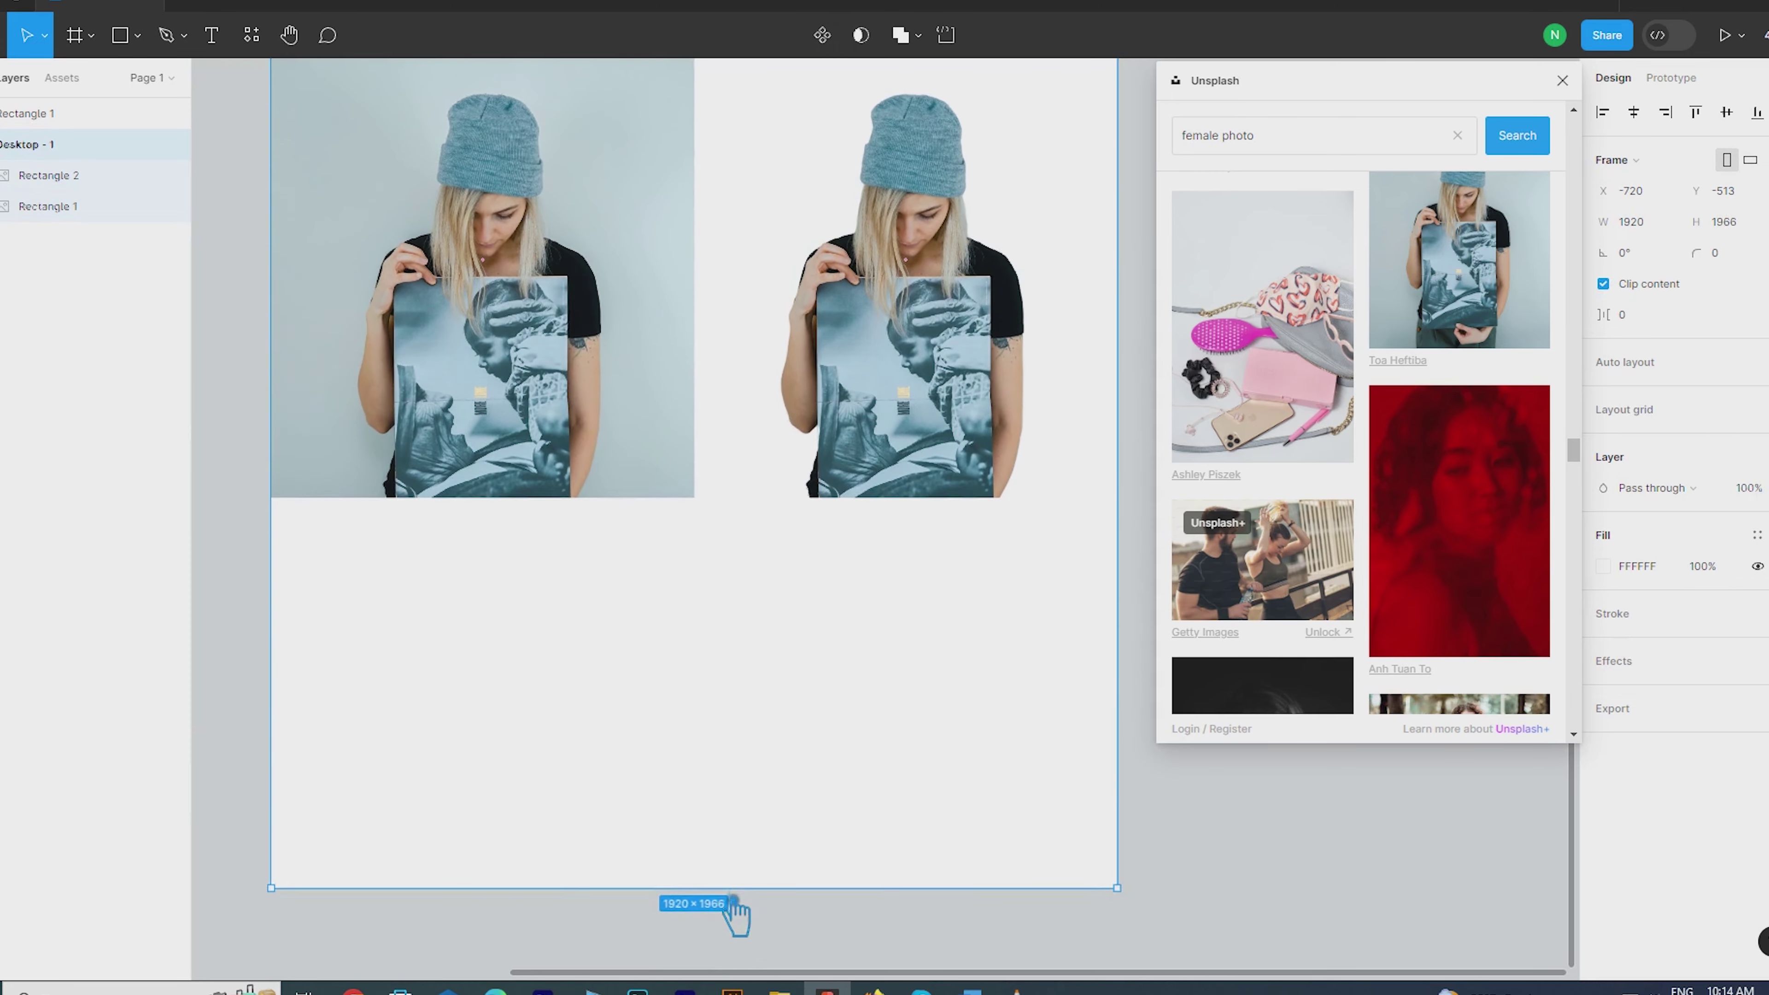
left_click_drag(733, 900, 718, 818)
scroll(696, 523, "up", 2)
Duplicate the left original photo below itself and resize the frame to 1920×2160
left_click(539, 297)
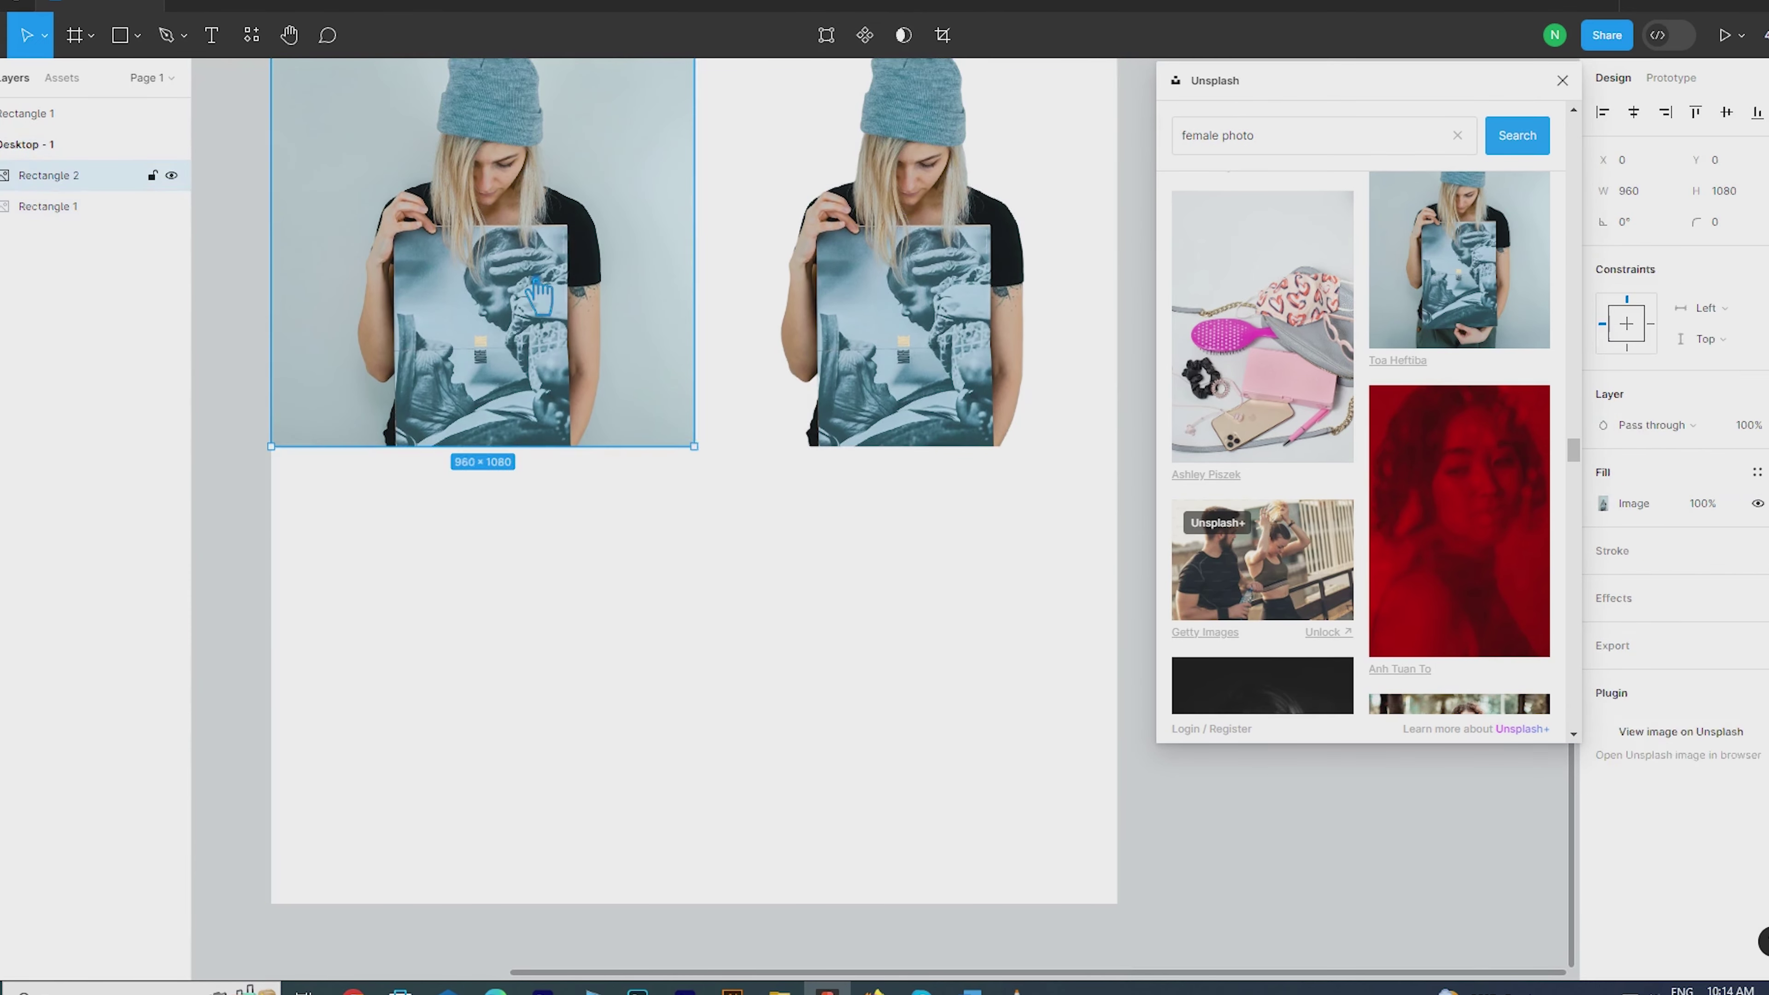
left_click(956, 338, "shift")
left_click(557, 352)
key("ctrl+d")
left_click_drag(557, 352, 568, 759)
left_click_drag(829, 904, 802, 934)
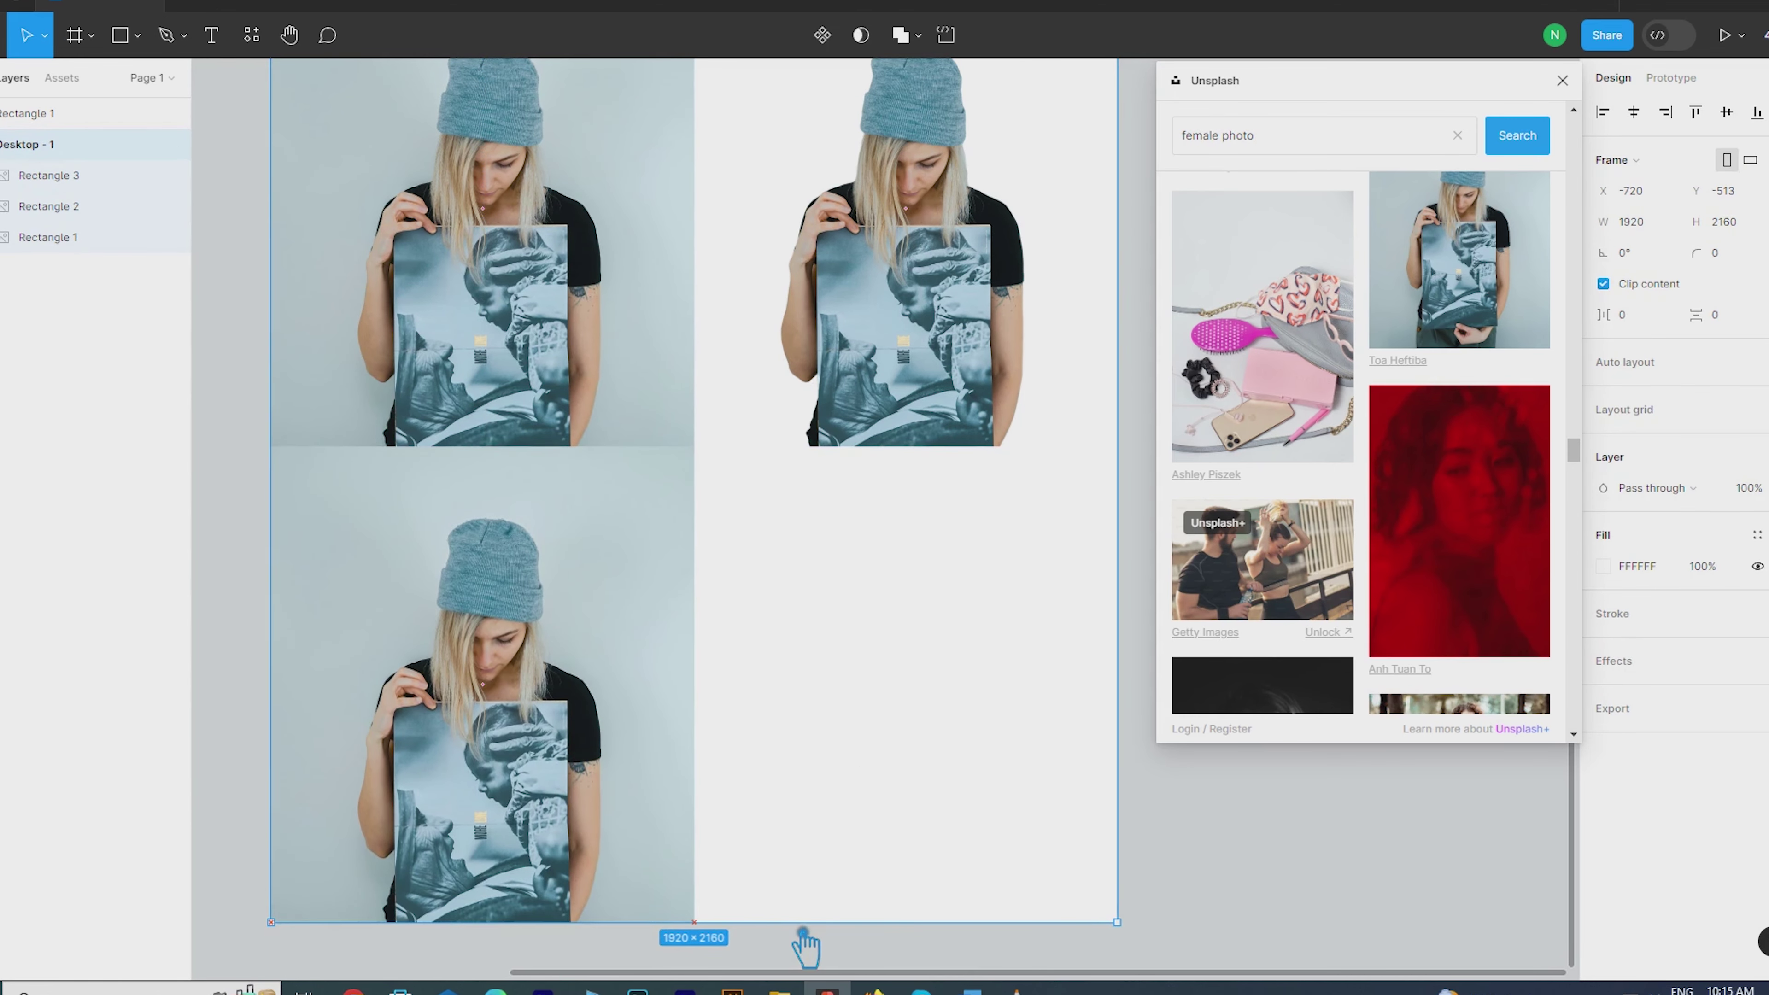
Drop an Unsplash 'female photo' portrait of a dark-haired woman into the lower-left copy
left_click(637, 738)
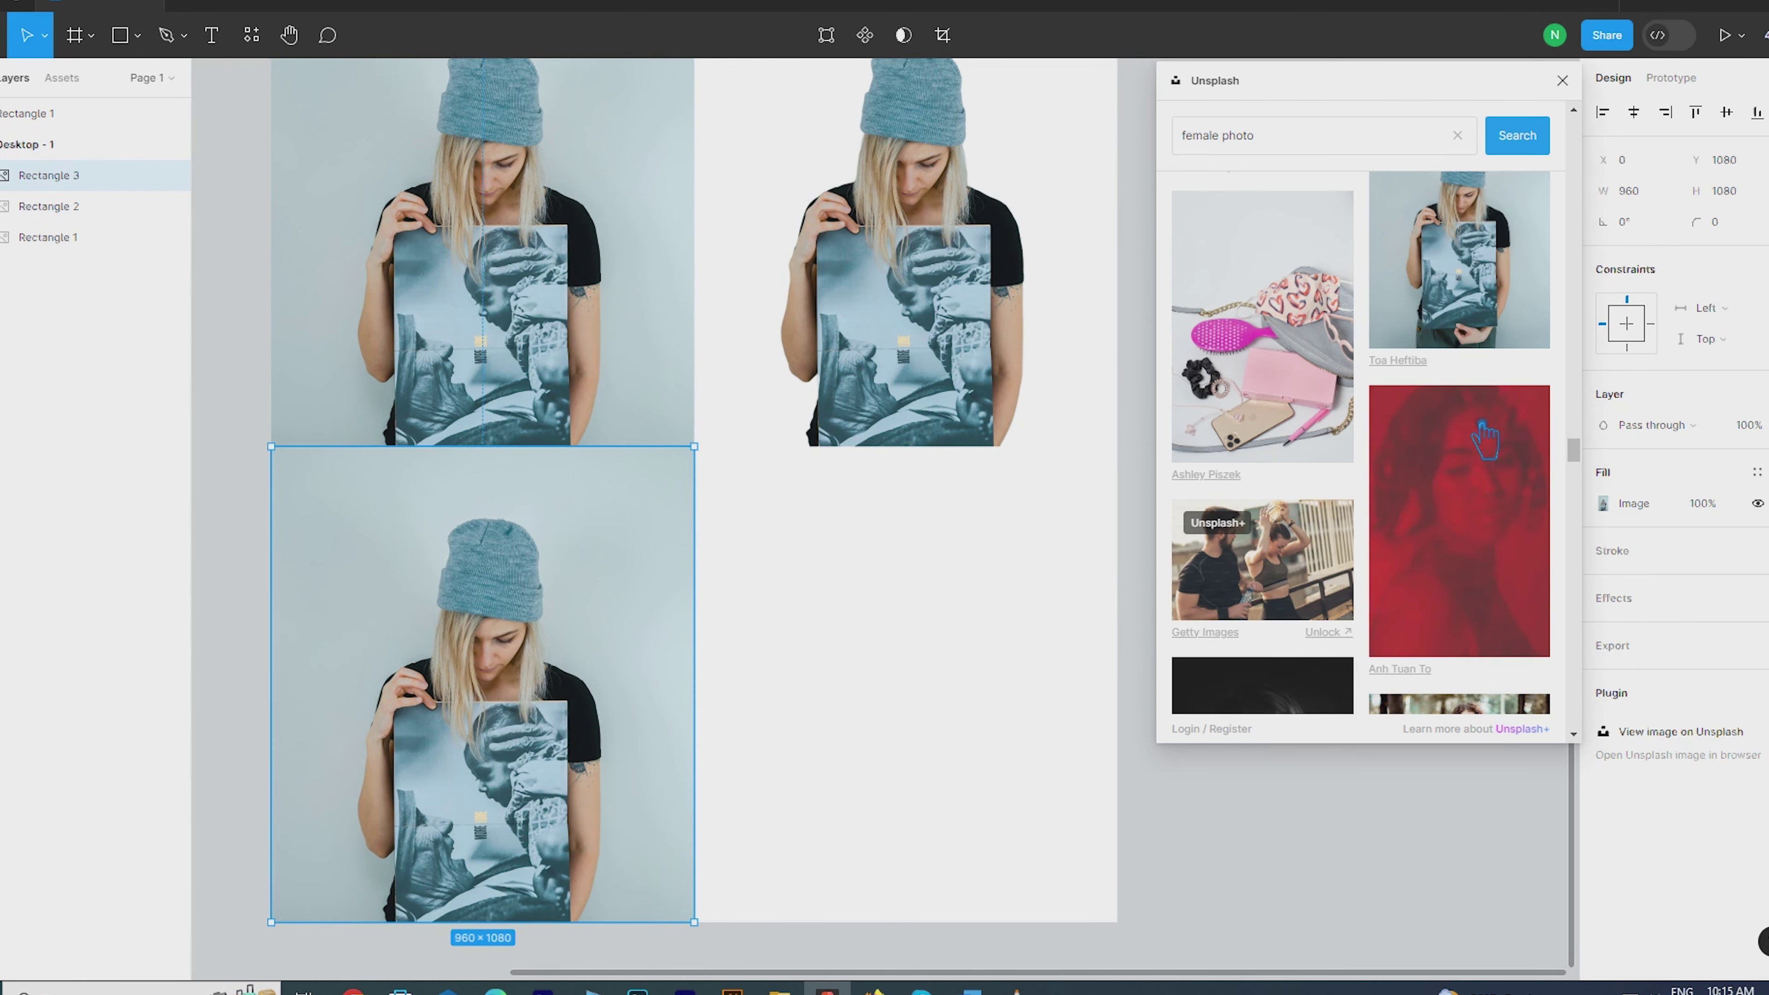
scroll(1483, 435, "down", 5)
scroll(1469, 459, "down", 5)
scroll(1465, 467, "down", 5)
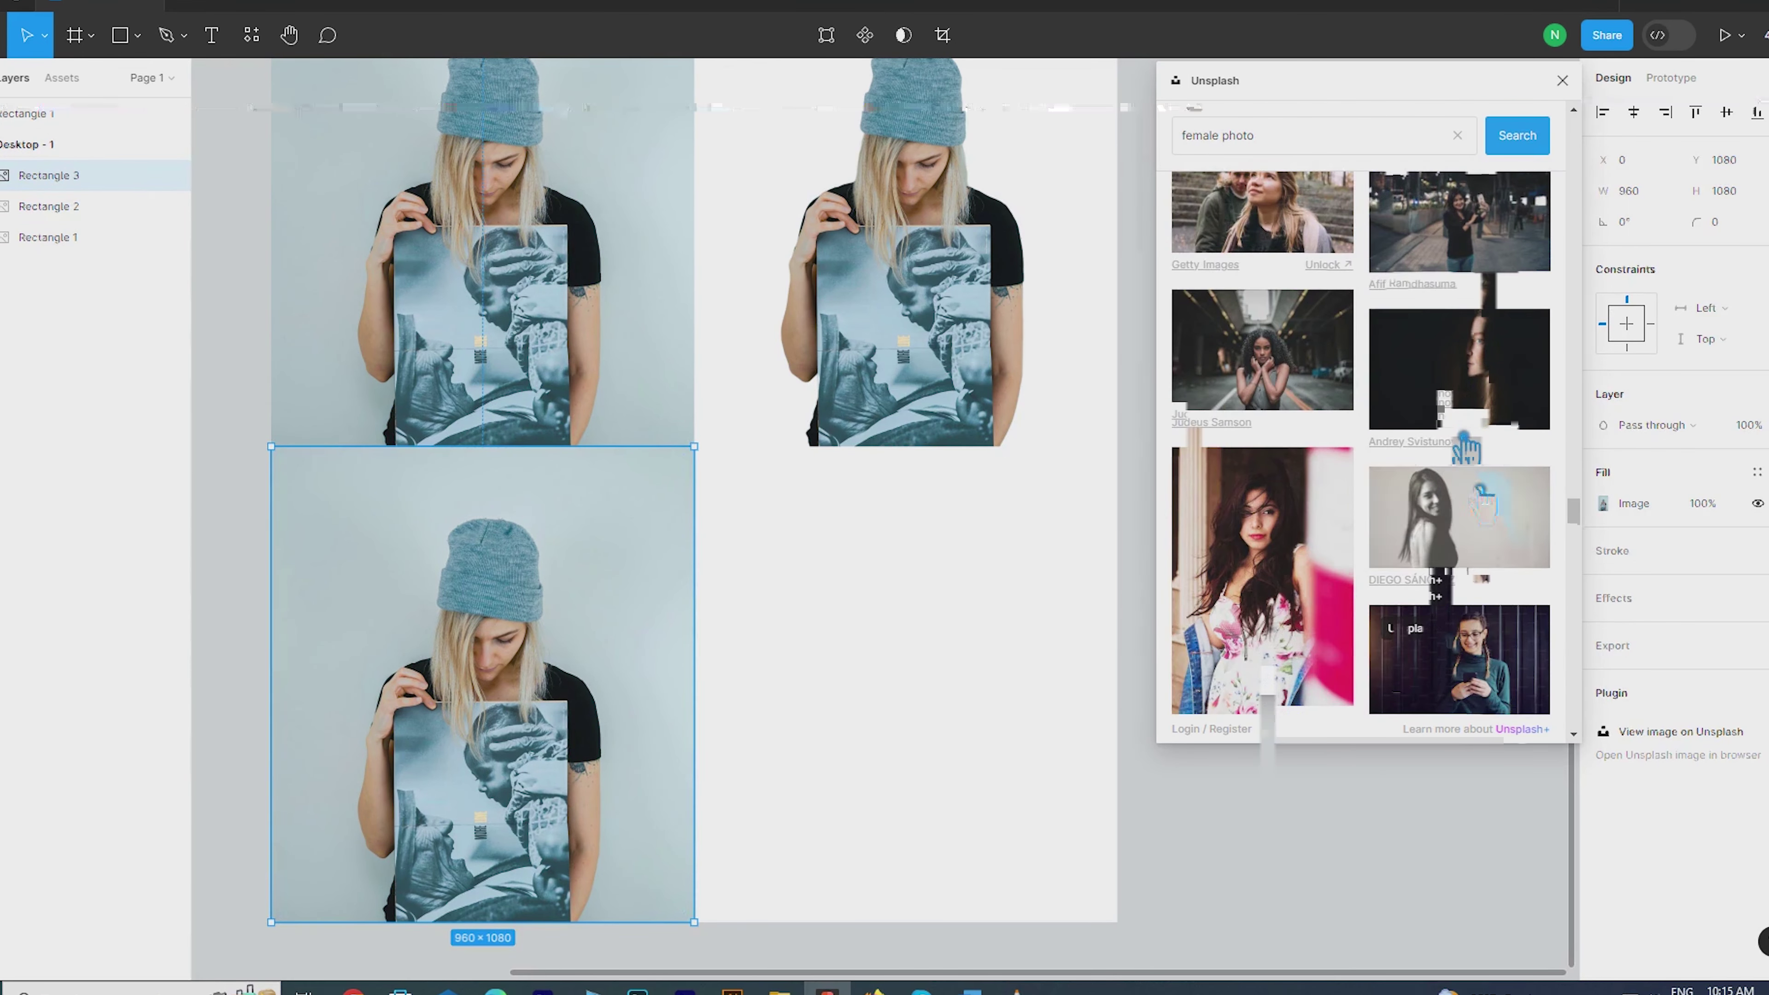
scroll(1483, 501, "down", 5)
scroll(1471, 543, "down", 5)
scroll(1465, 540, "down", 5)
scroll(1461, 537, "down", 5)
scroll(1455, 533, "down", 5)
scroll(1456, 533, "down", 5)
scroll(1456, 534, "down", 5)
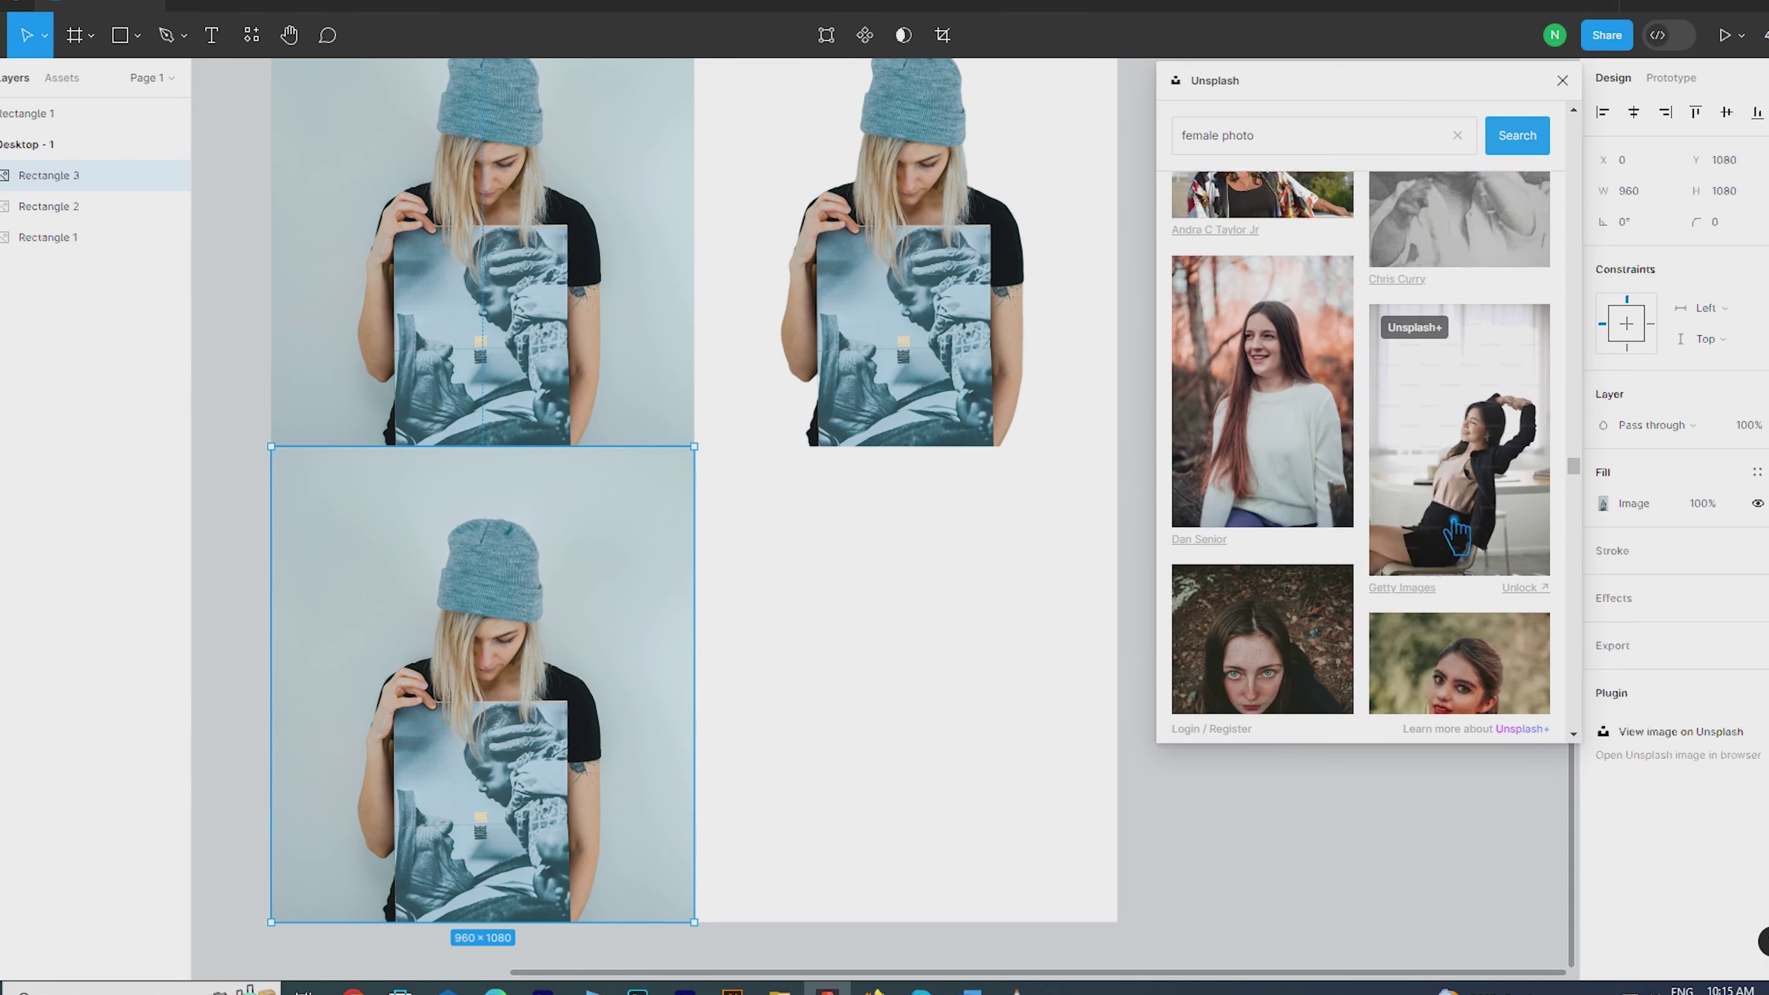
scroll(1457, 537, "down", 5)
scroll(1457, 536, "down", 5)
scroll(1457, 536, "down", 5)
scroll(1457, 537, "down", 5)
scroll(1457, 536, "down", 5)
scroll(1456, 536, "down", 5)
scroll(1457, 537, "down", 5)
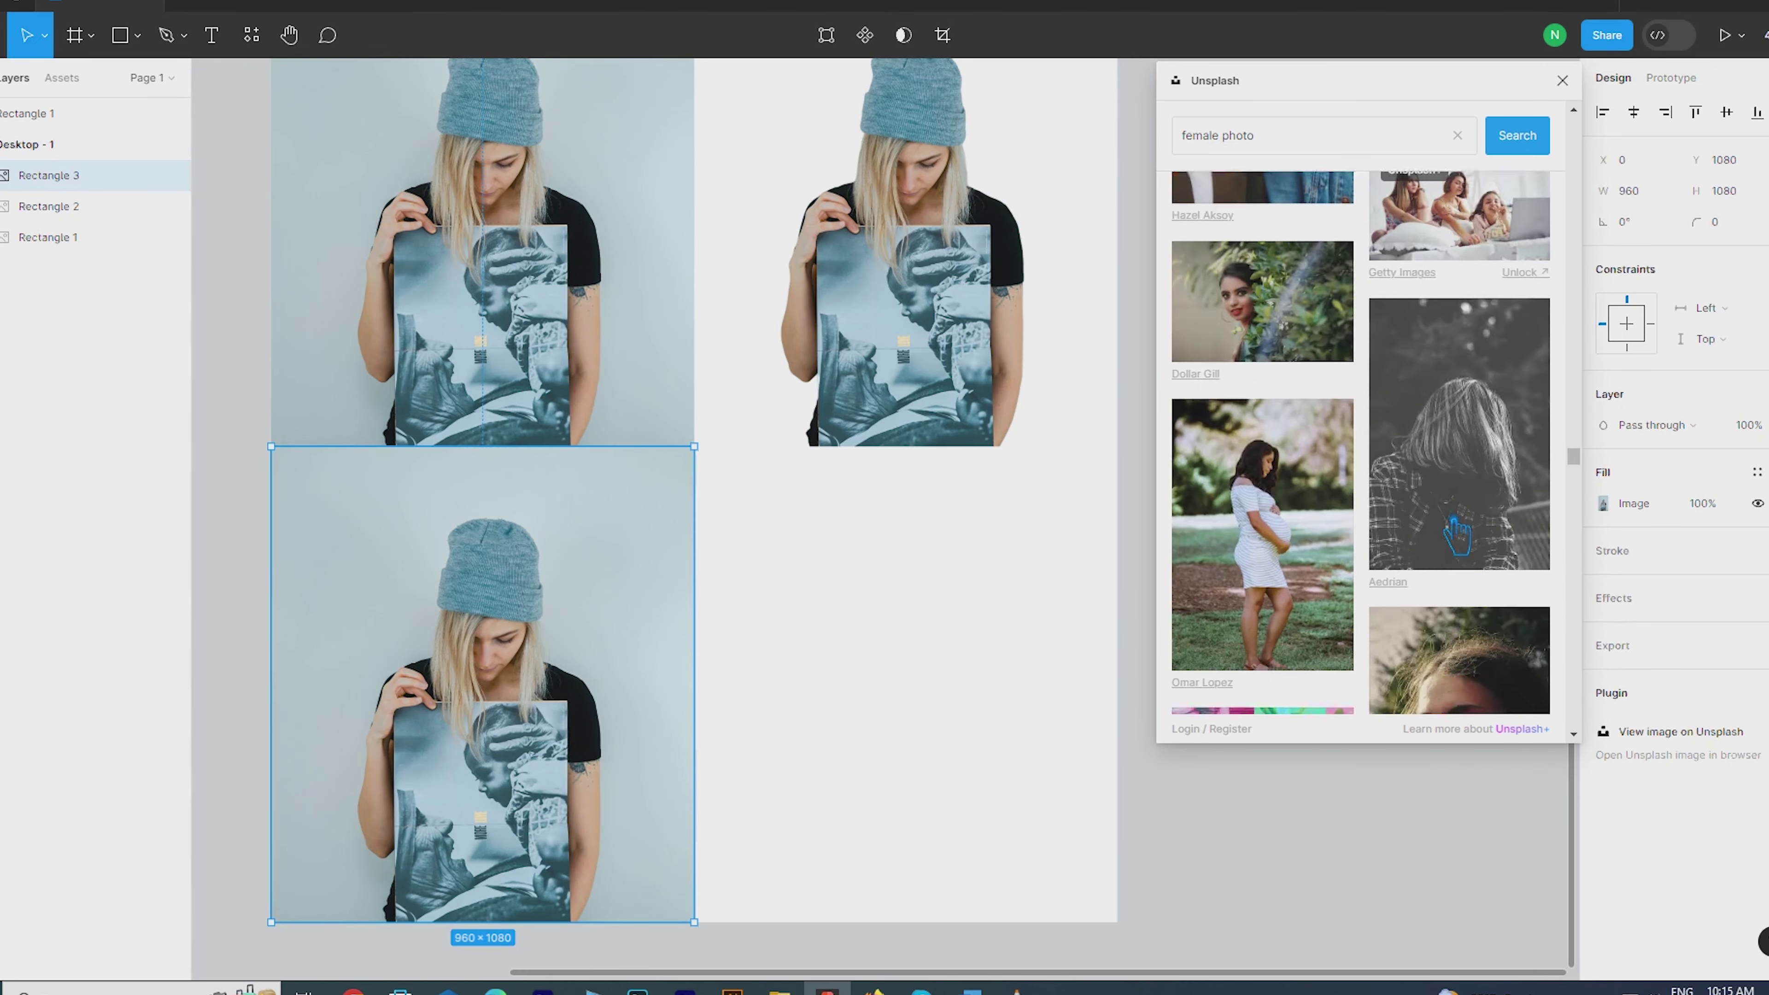
scroll(1456, 537, "down", 5)
left_click_drag(1455, 533, 811, 718)
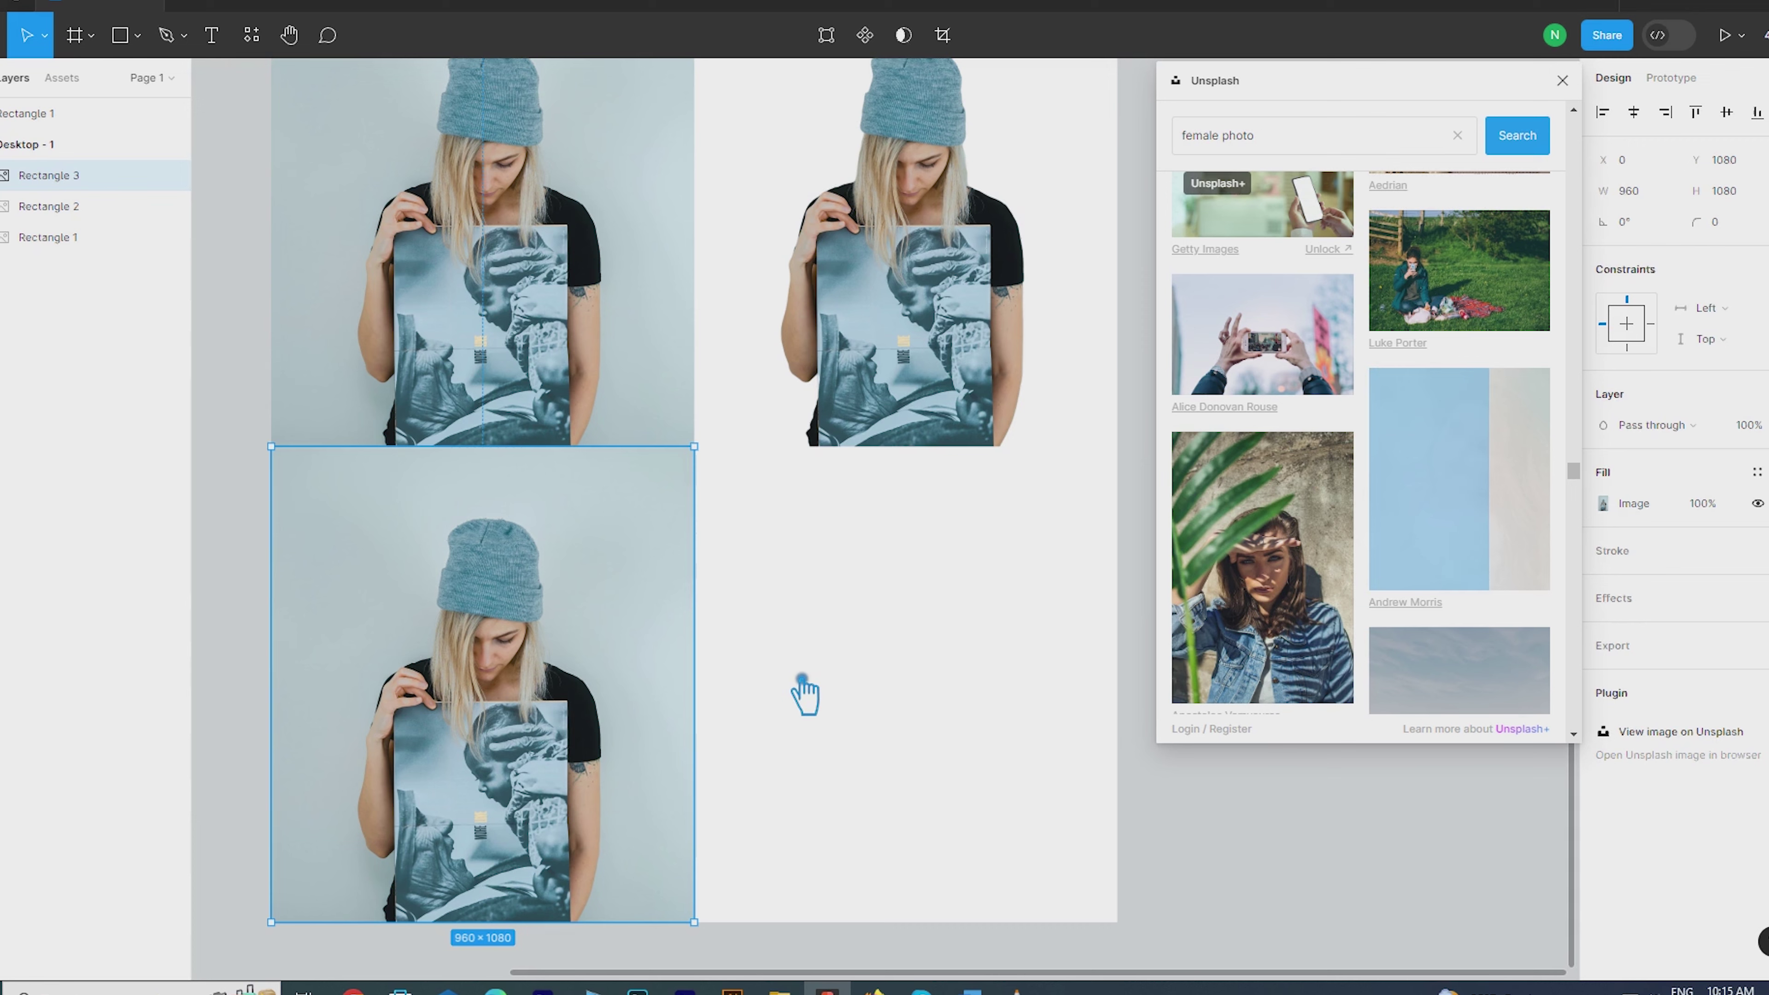
scroll(1492, 434, "down", 5)
scroll(1492, 435, "down", 5)
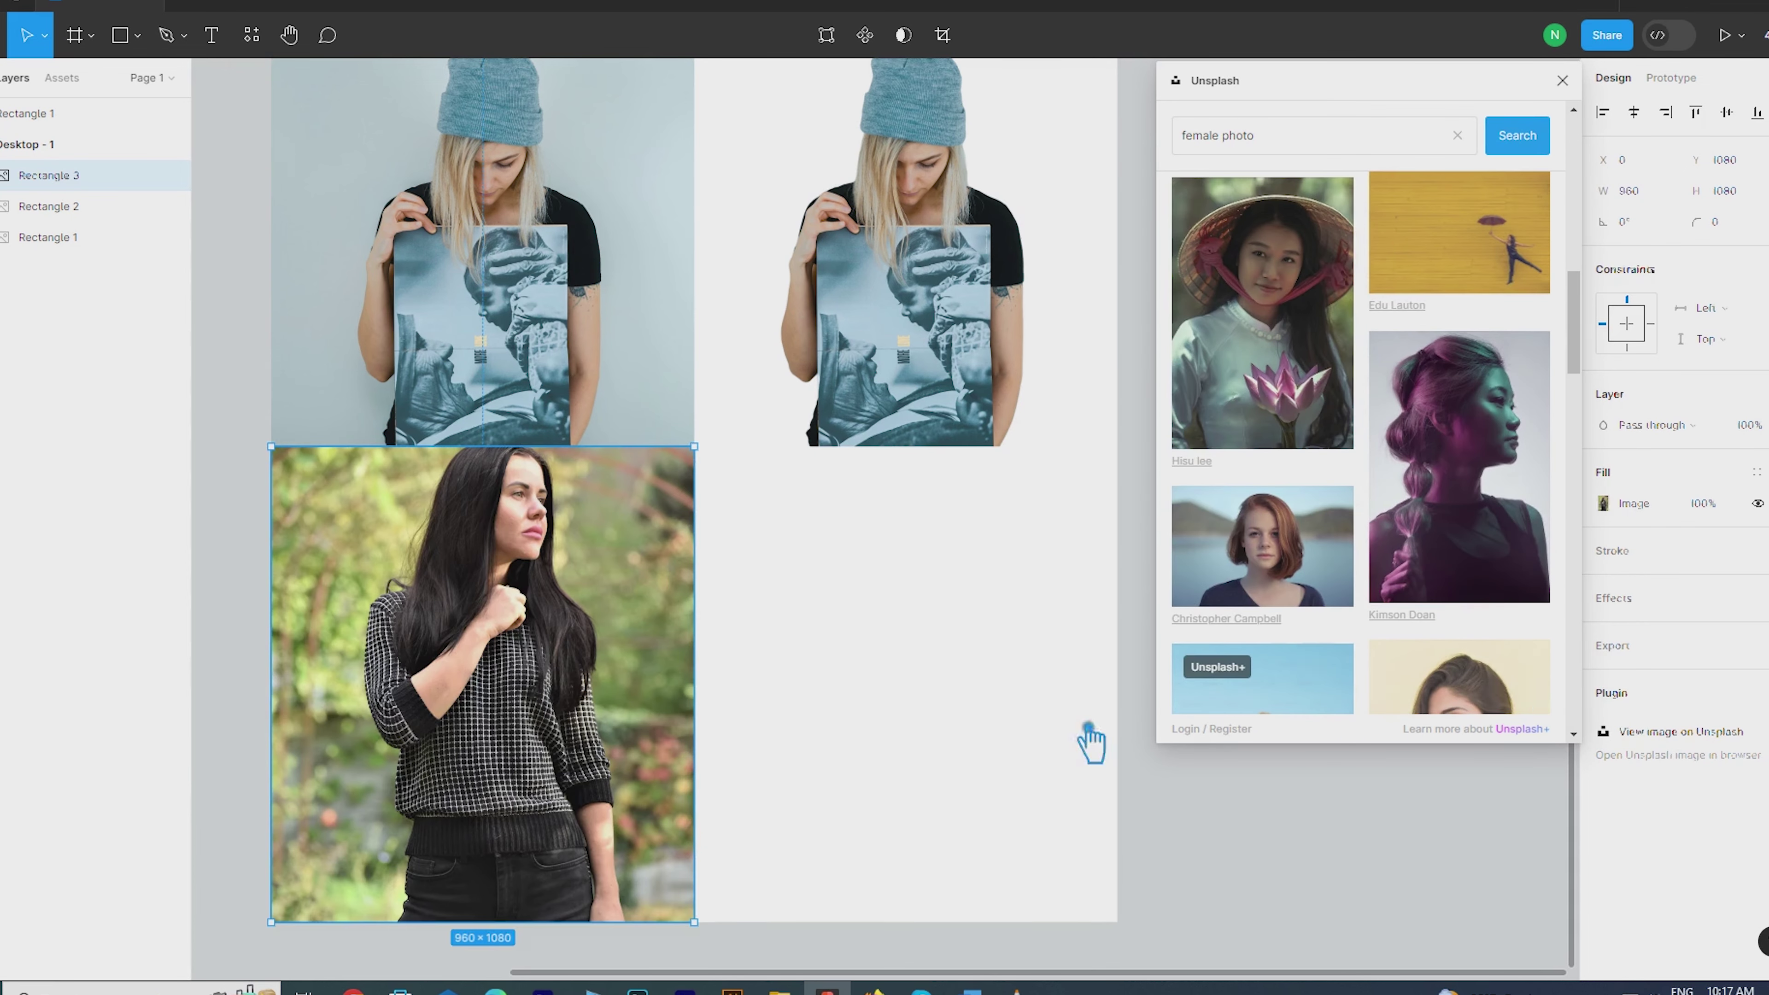
Switch the lower-left photo's fill to Crop and shift the image down within its slot
left_click_drag(1341, 699, 576, 689)
left_click_drag(1402, 80, 1101, 117)
left_click(1379, 560)
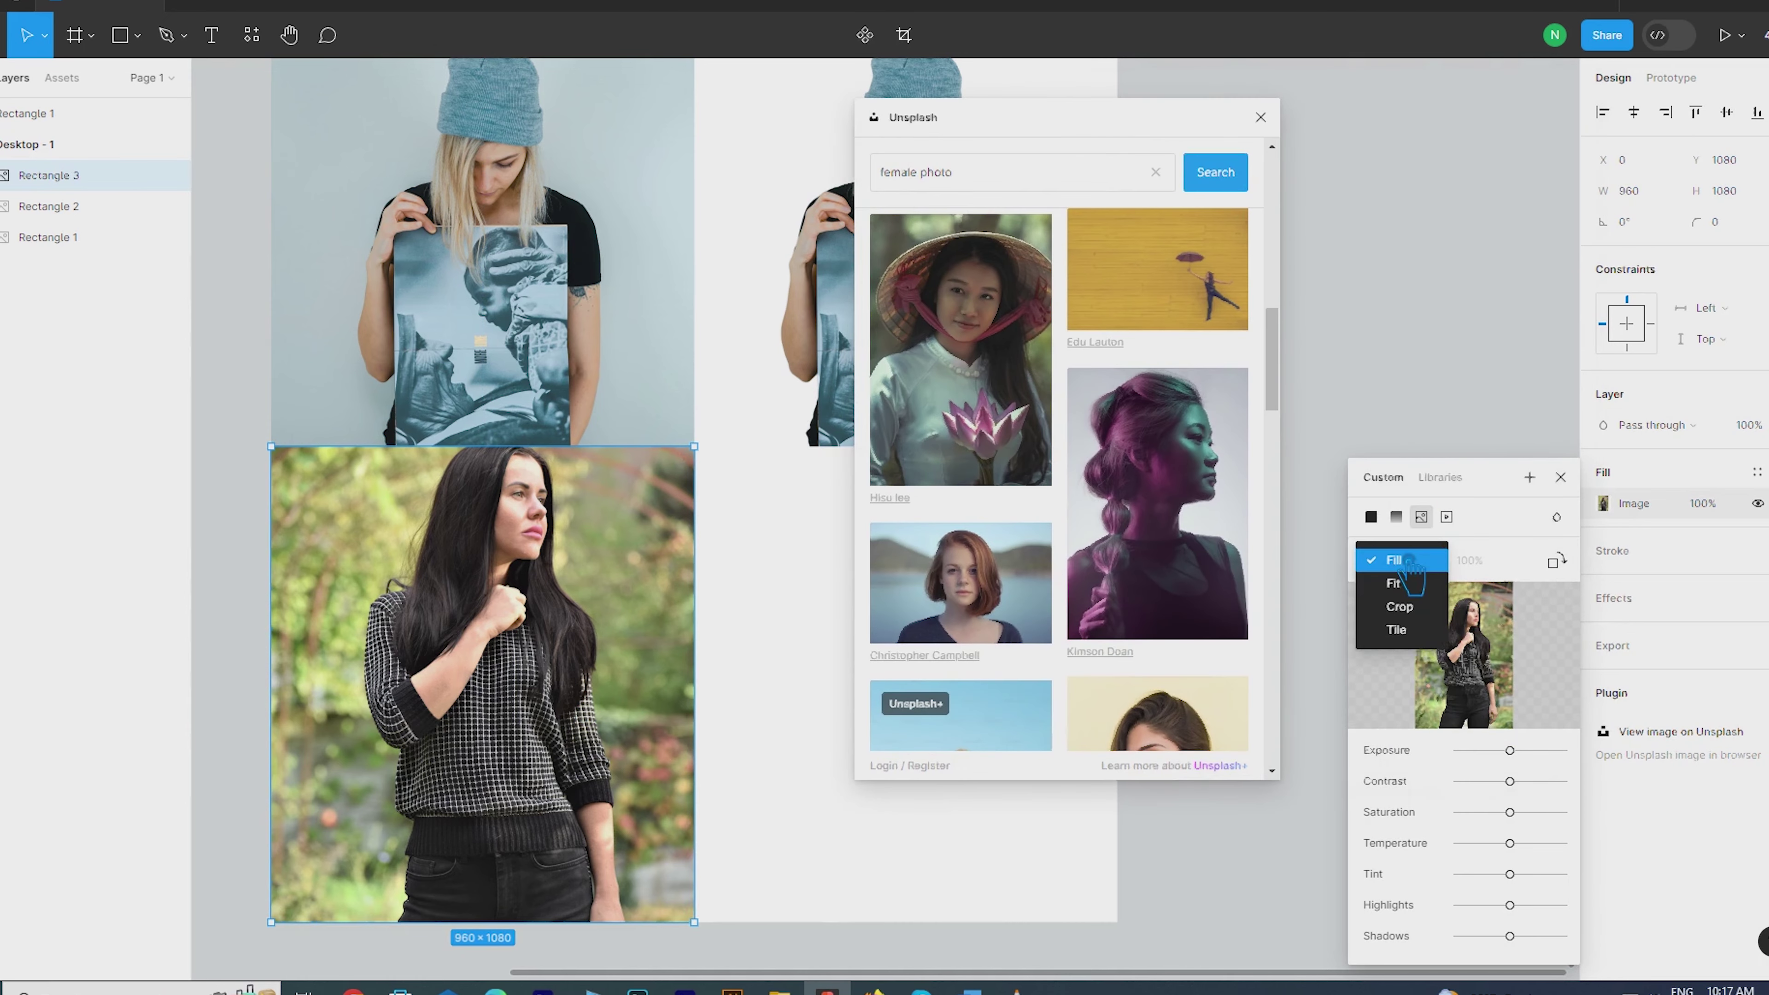
left_click(1386, 613)
left_click_drag(456, 550, 488, 555)
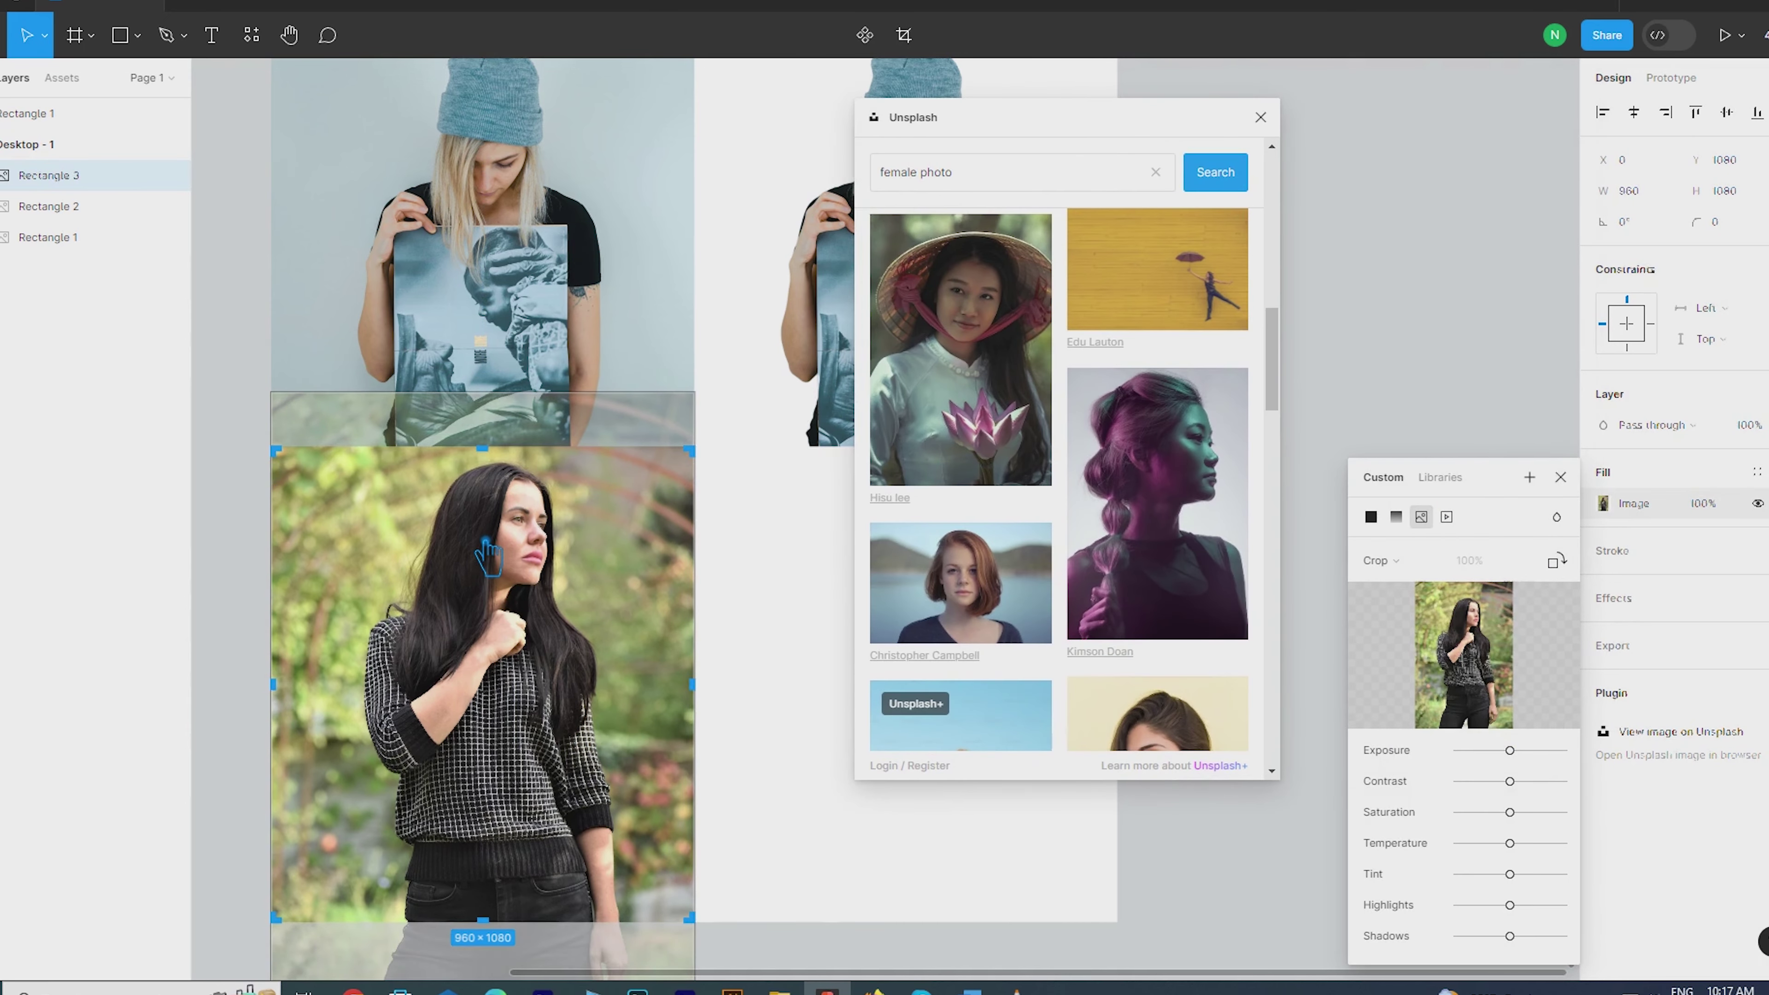
left_click(1212, 812)
left_click(545, 634)
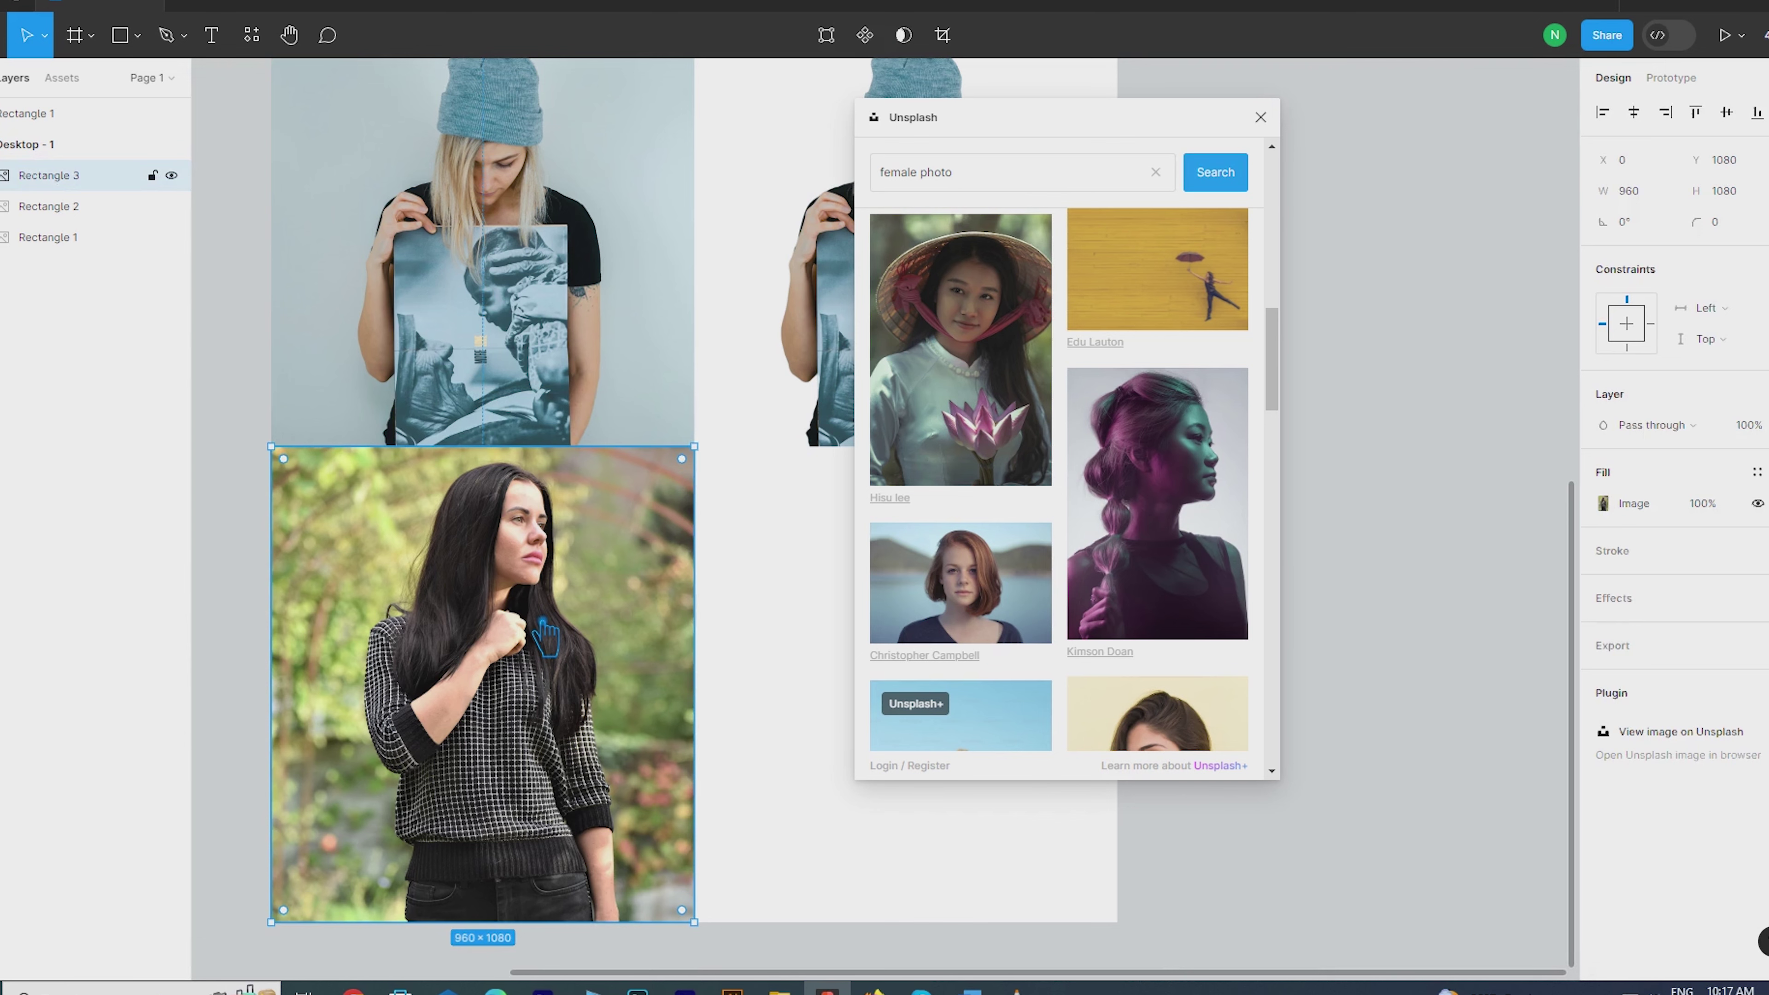
right_click(539, 587)
mouse_move(640, 803)
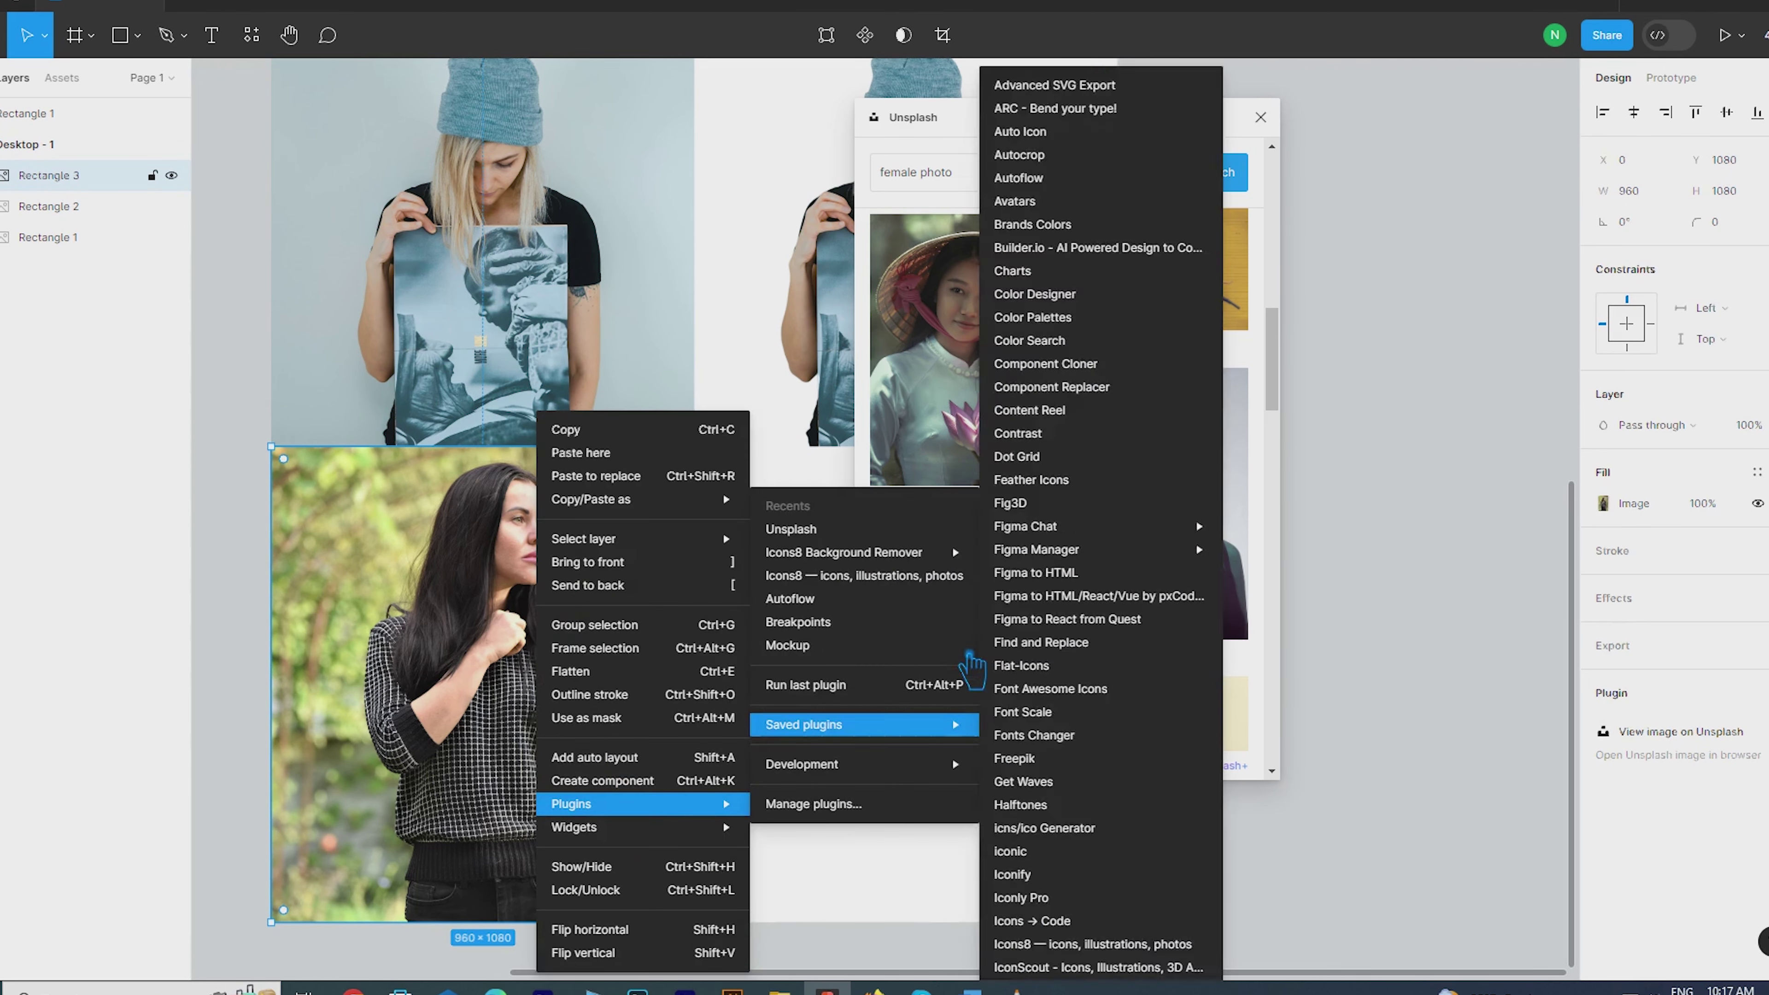
Copy the dark-haired photo into the lower-right slot and remove its background with Icons8
left_click(1058, 552)
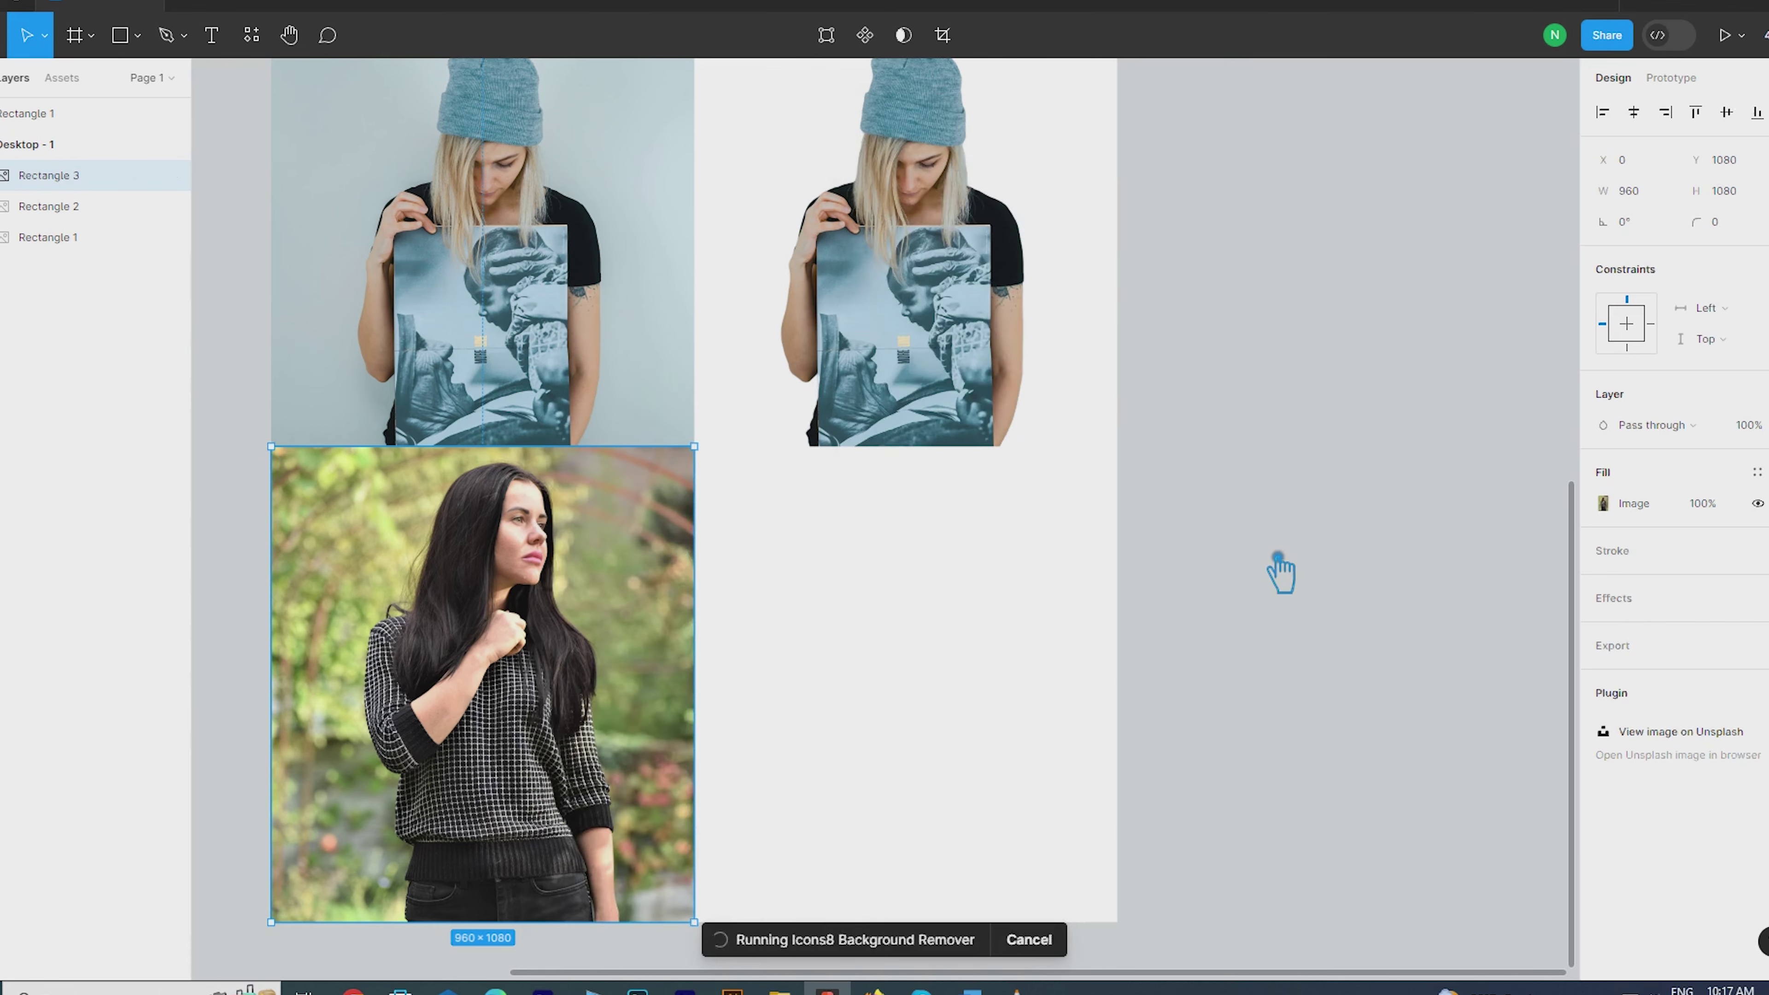
left_click(1031, 941)
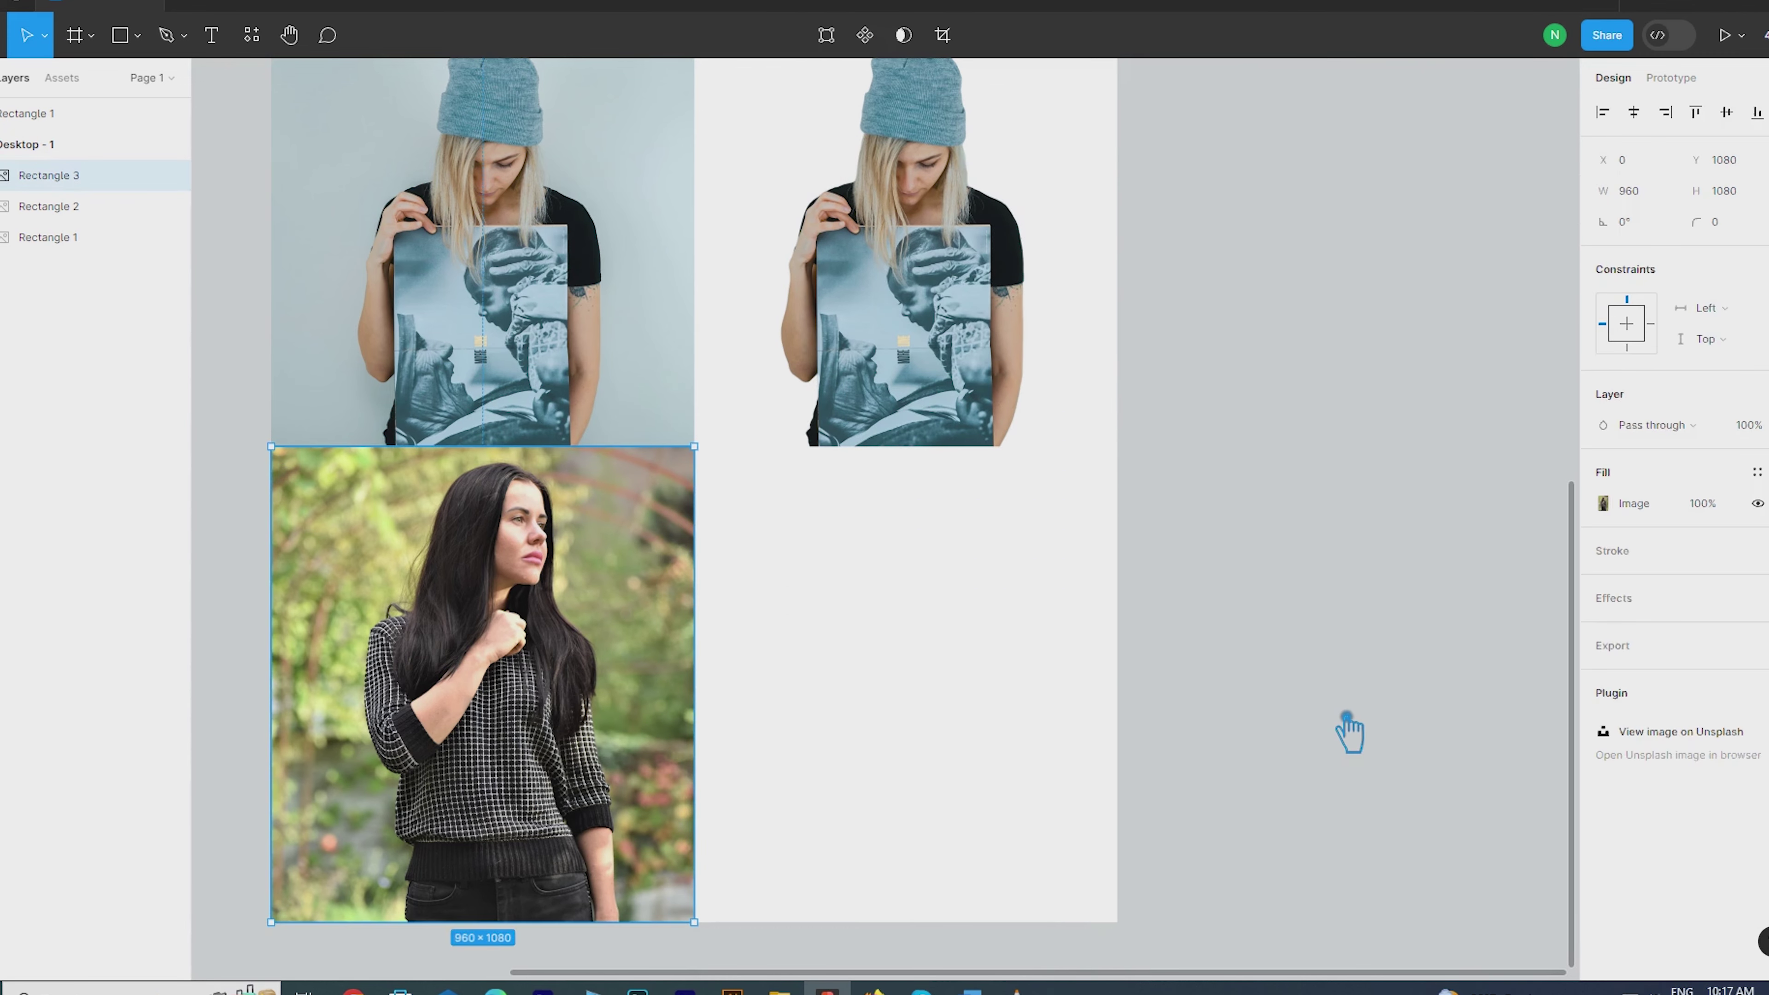
left_click_drag(515, 666, 938, 665, "alt")
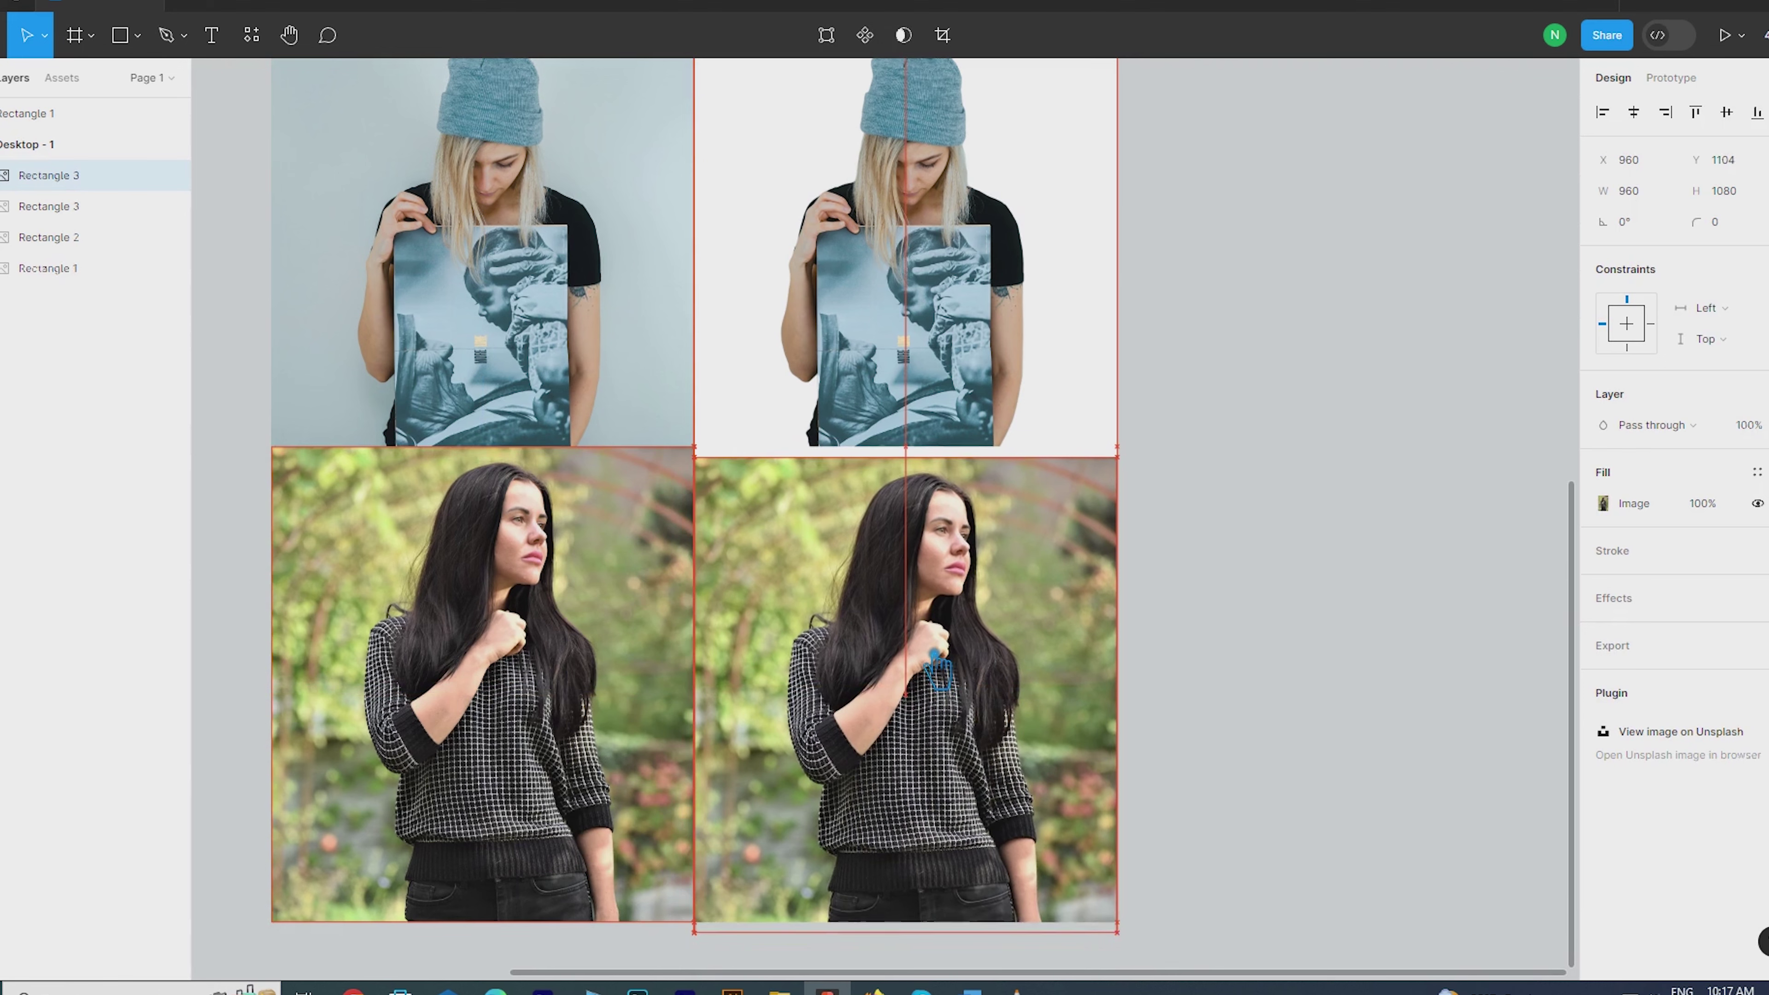
right_click(916, 634)
mouse_move(995, 802)
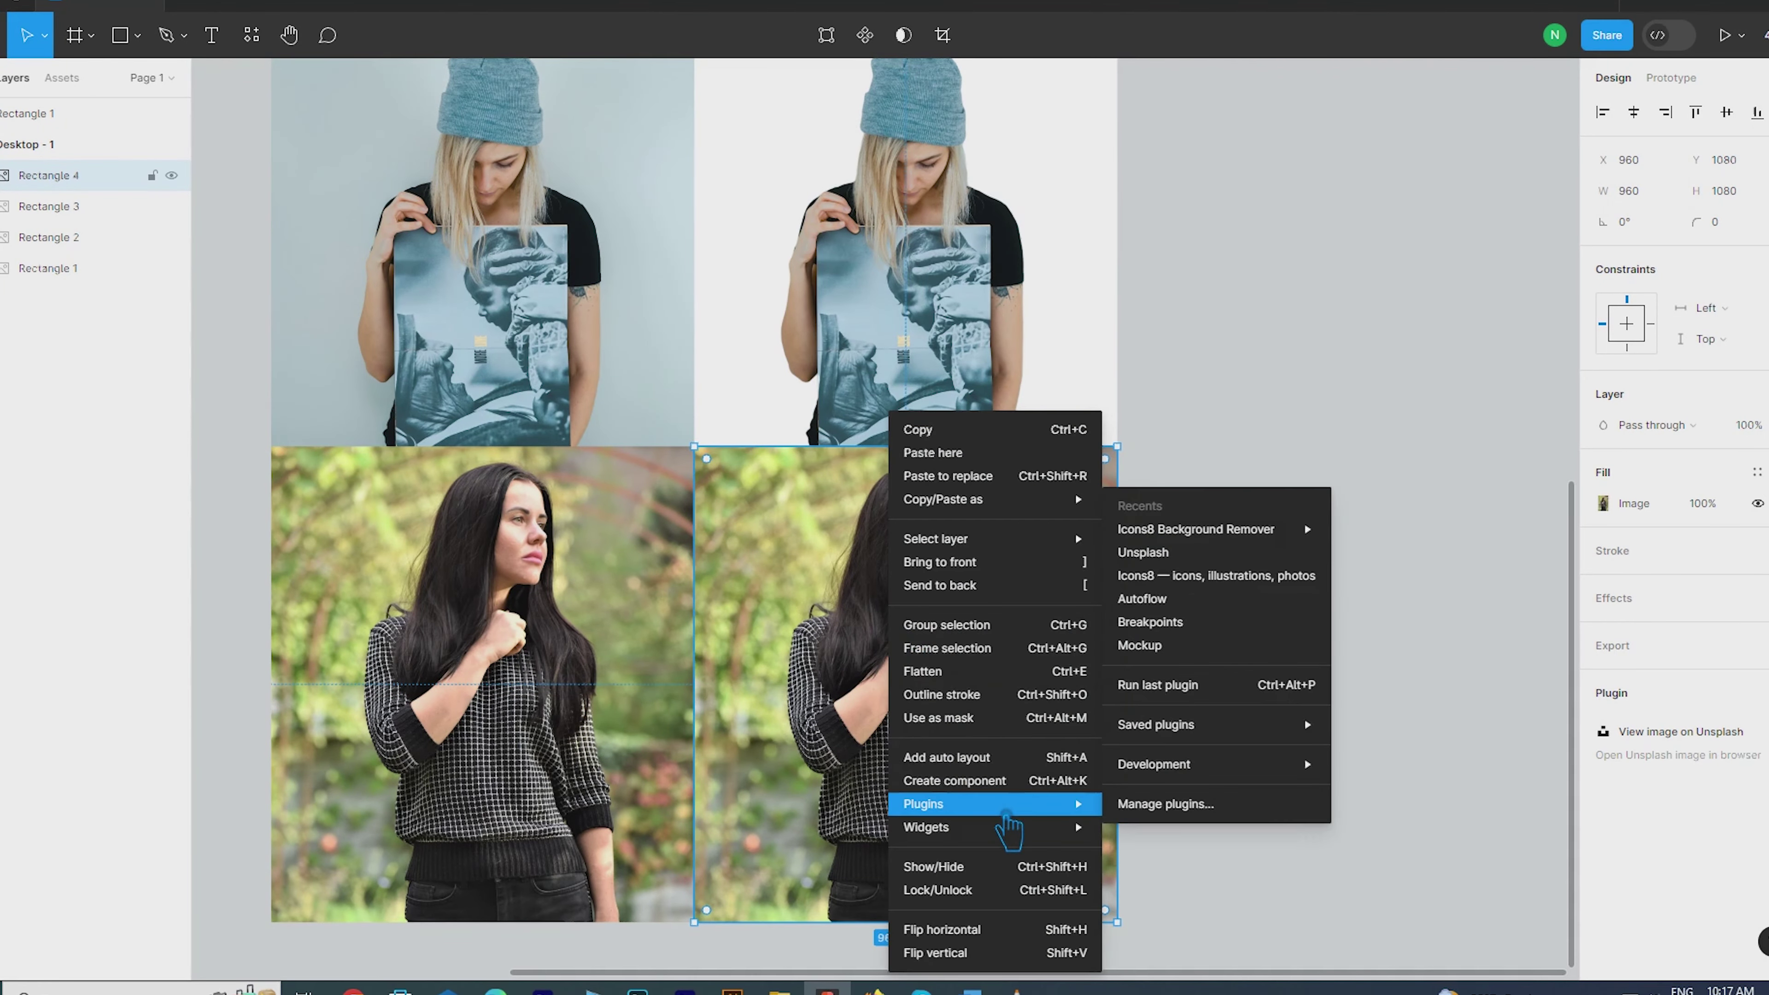
left_click(1385, 527)
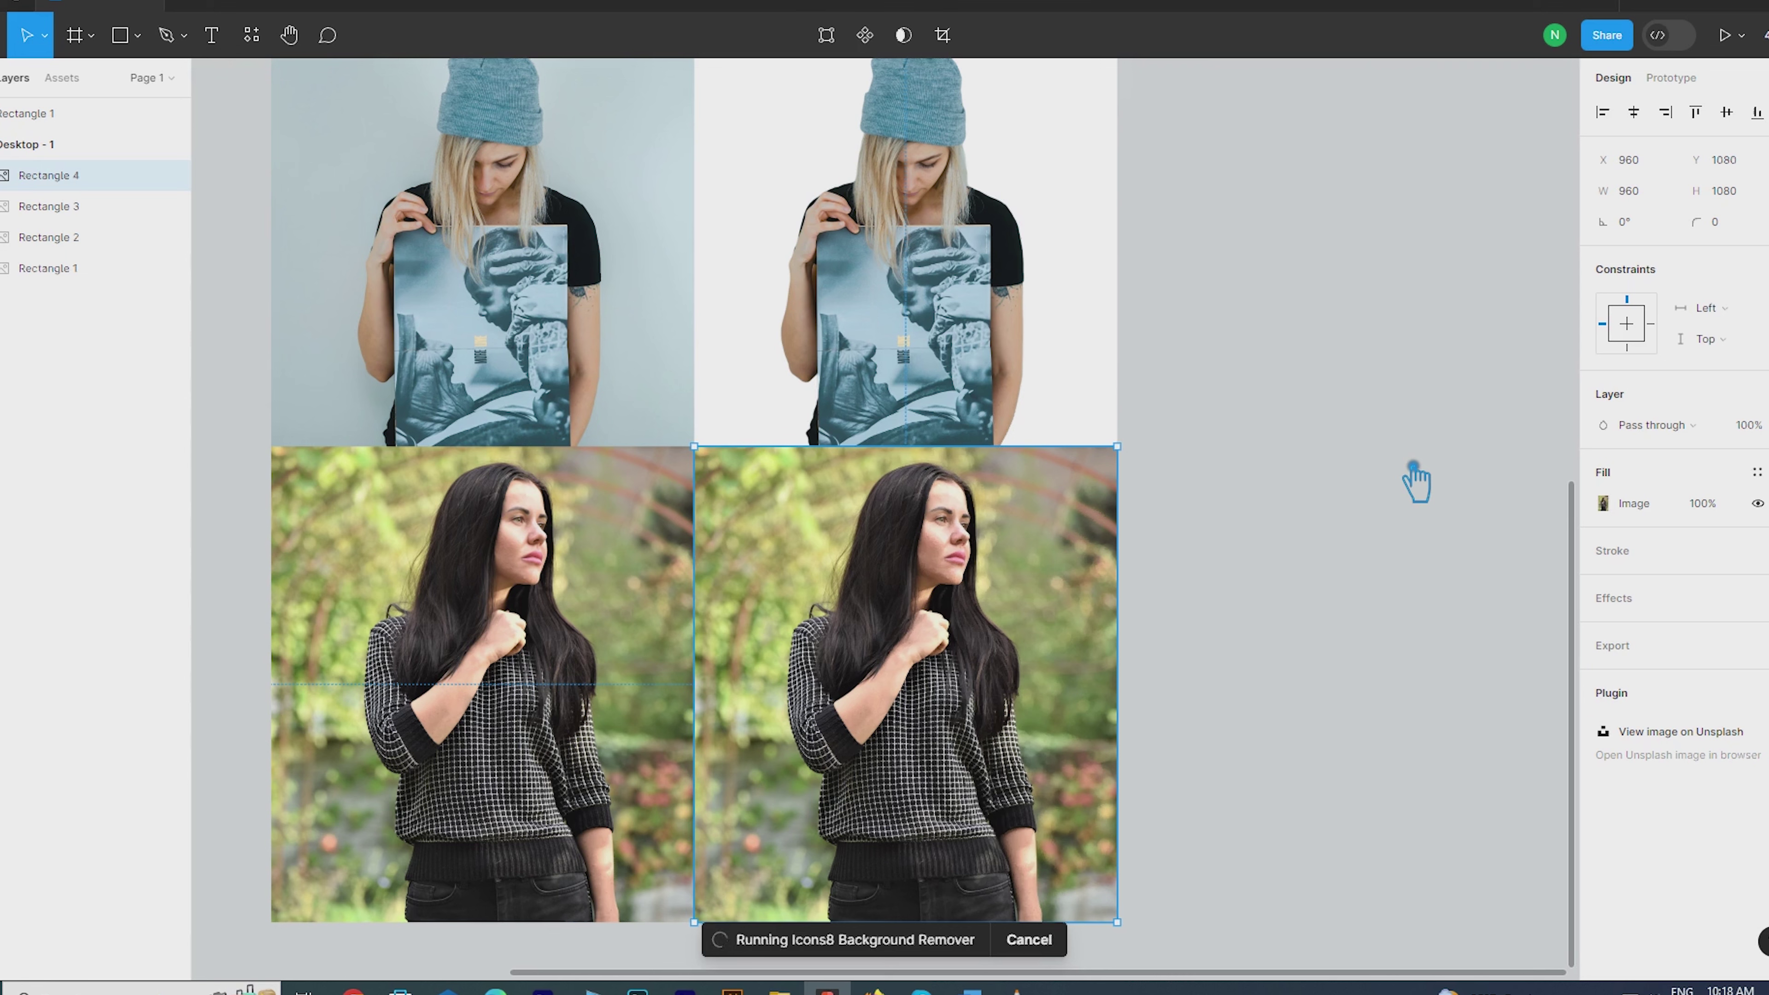
left_click(1413, 480)
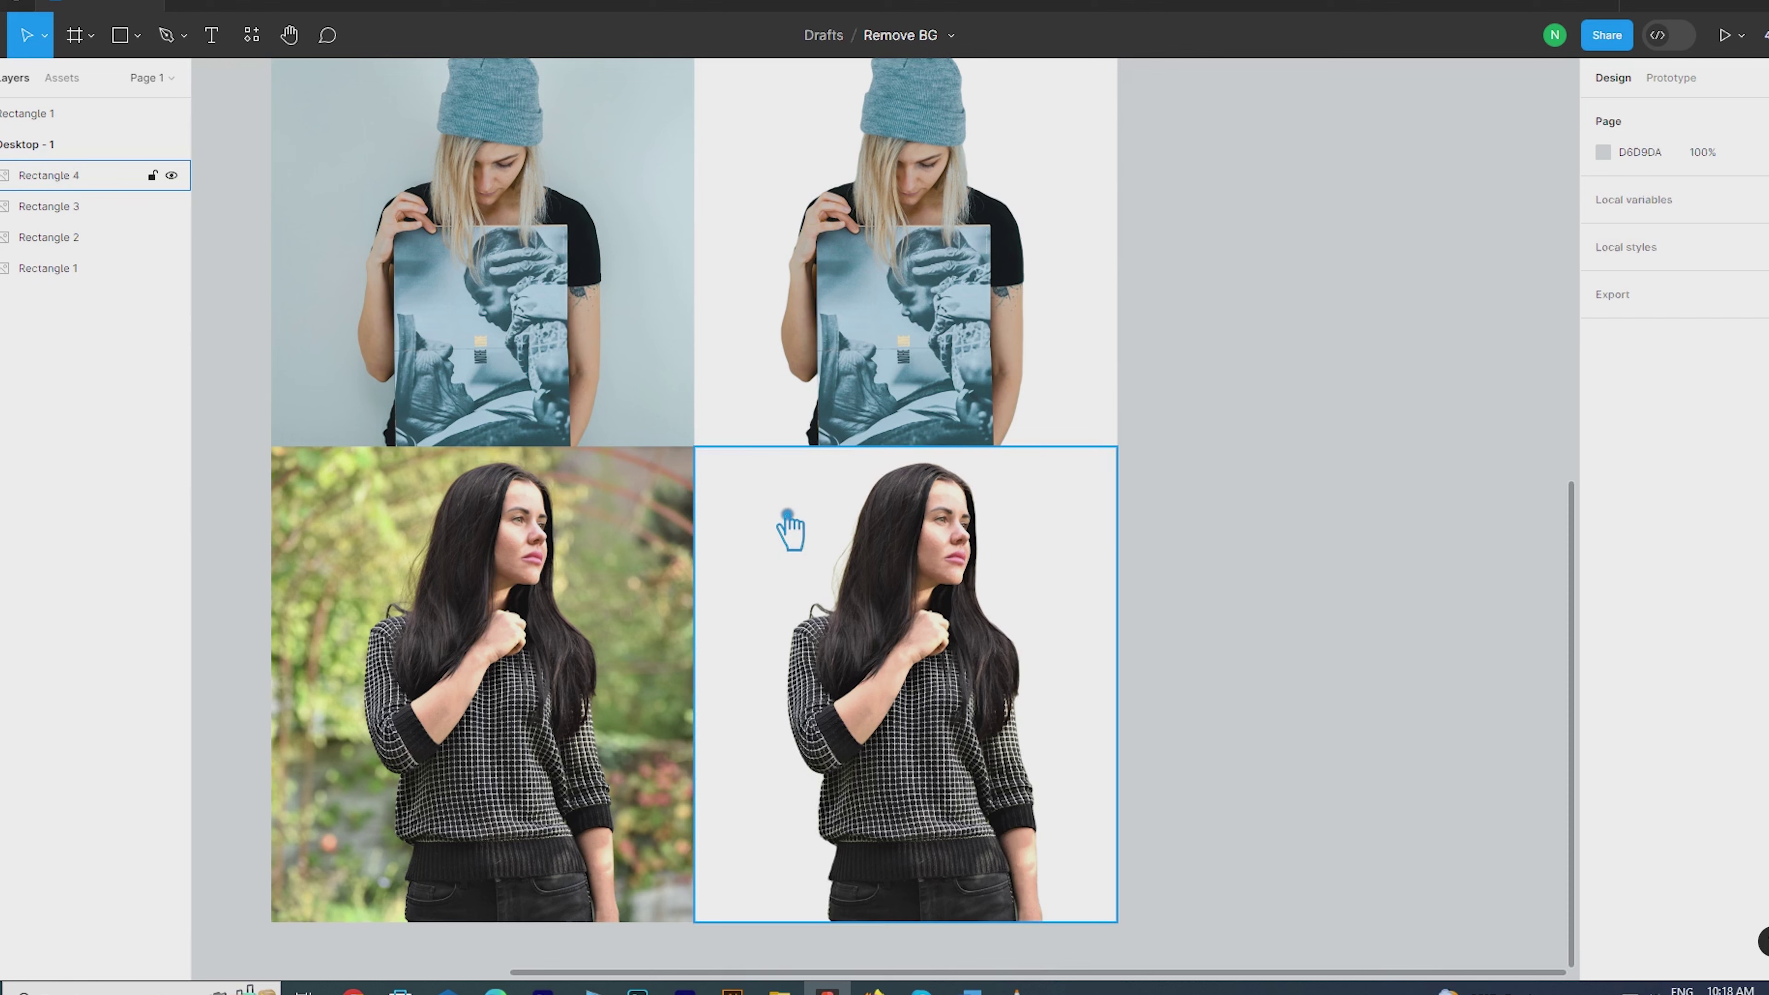
left_click(918, 735)
left_click(488, 697, "shift")
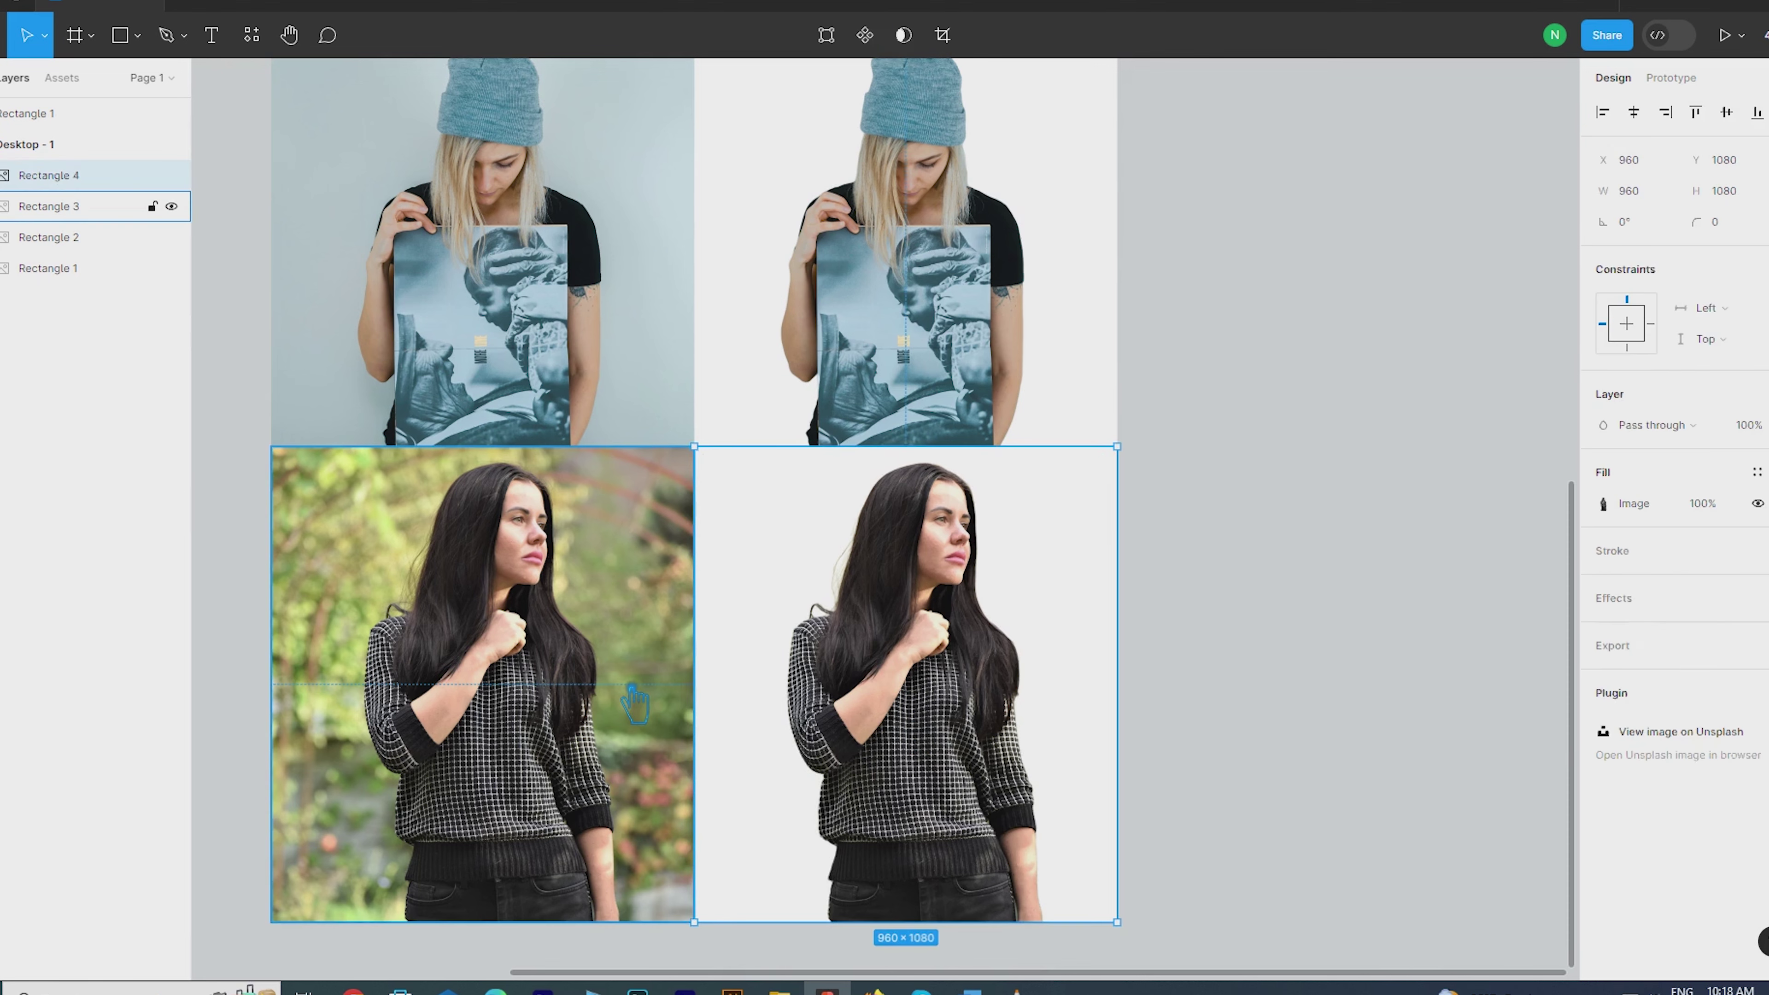
Group the bottom and top image pairs with Ctrl+G, then stretch the lower-left crop leftward
key("ctrl+g")
left_click(905, 278)
left_click(578, 317, "shift")
key("ctrl+g")
left_click(1233, 508)
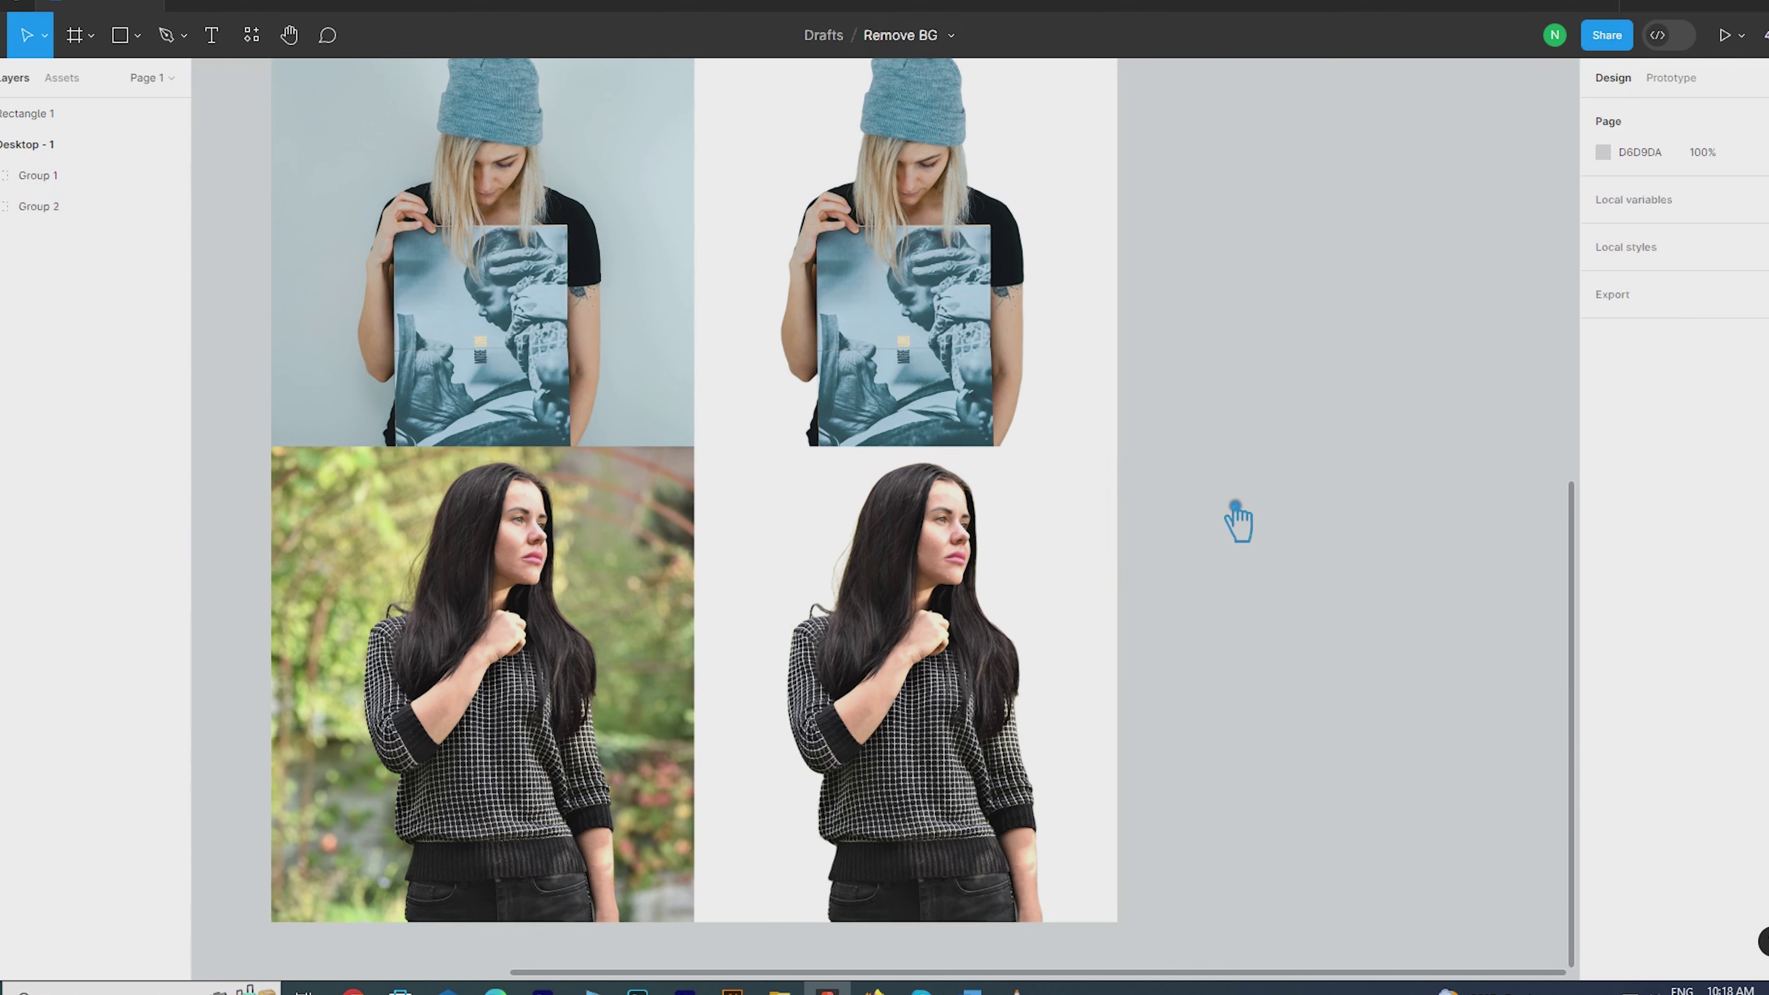
left_click_drag(1223, 773, 1312, 706)
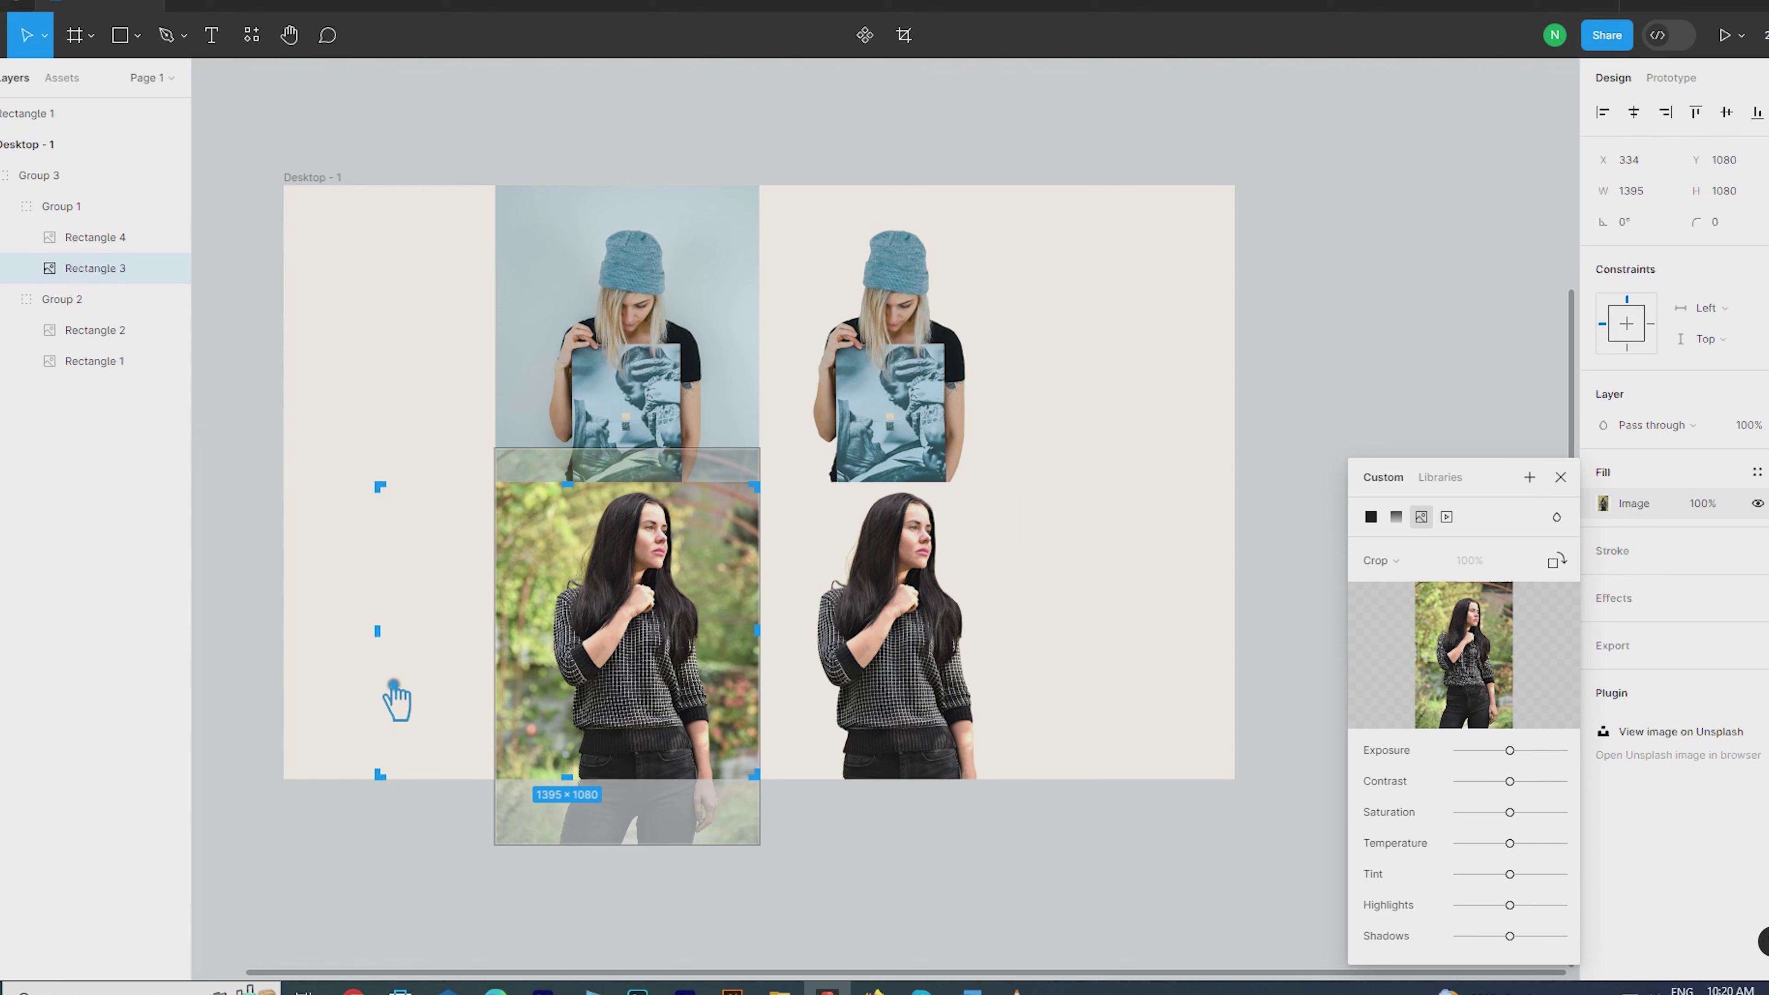
left_click_drag(393, 684, 303, 665)
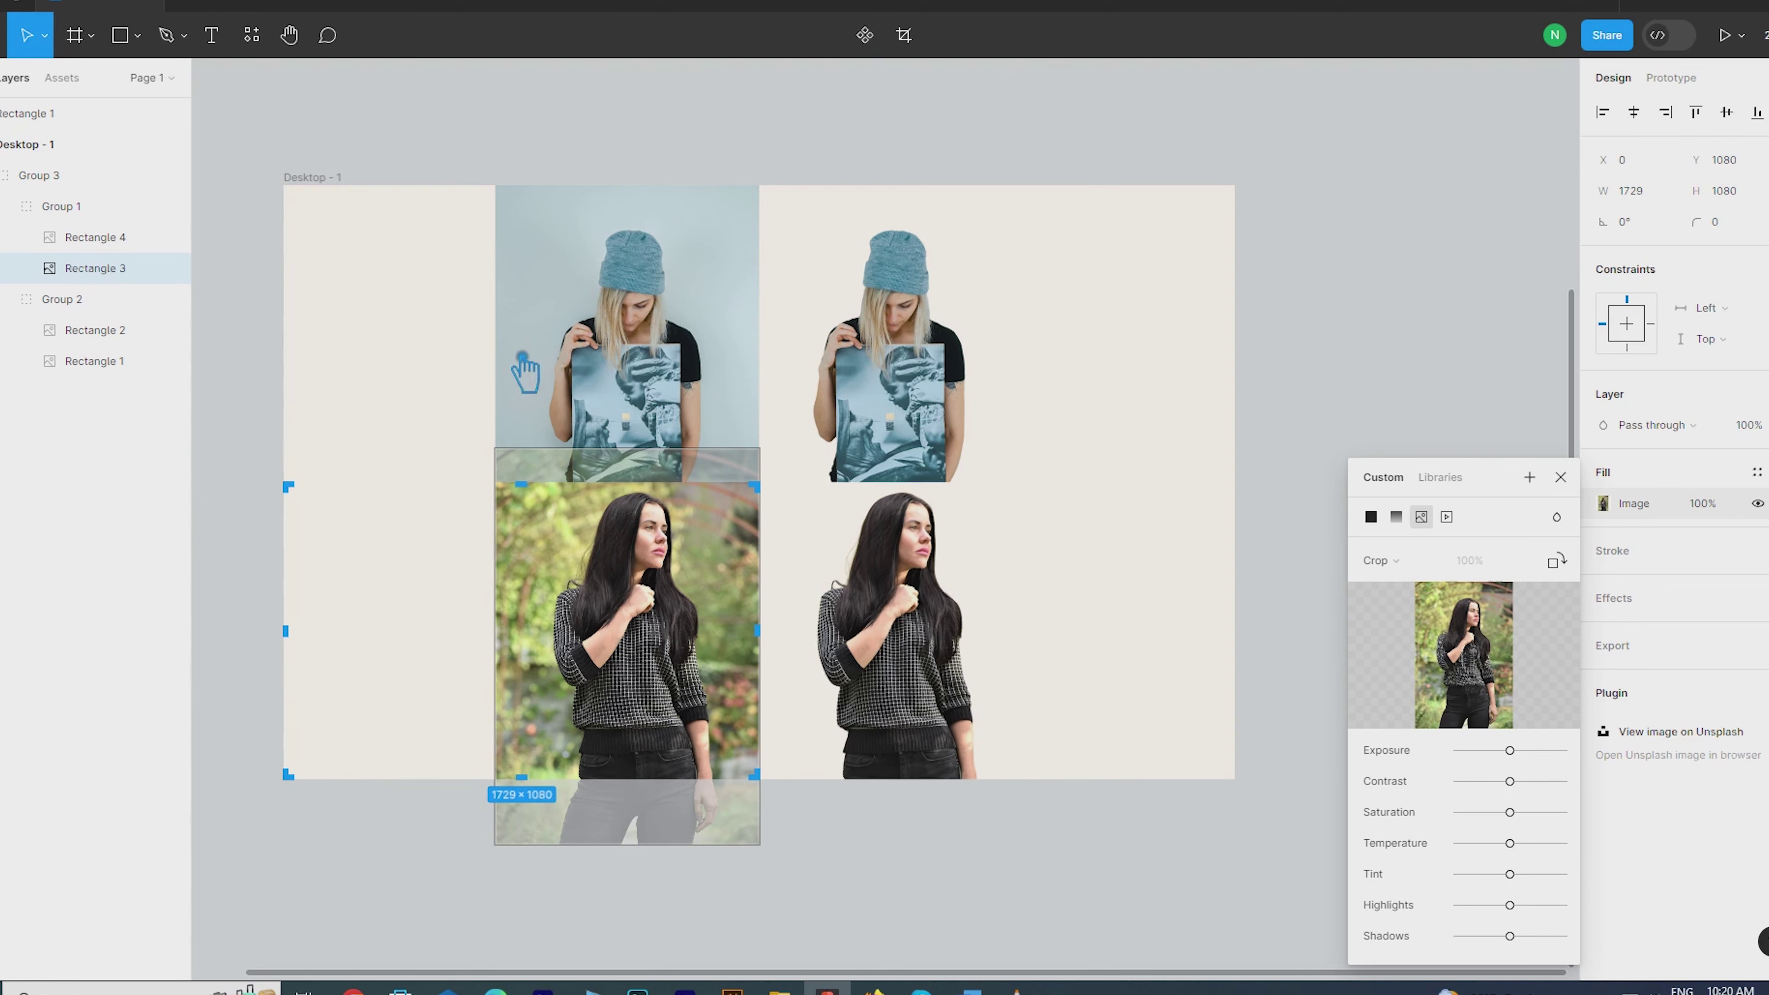
Set the dark-haired photo to Fill, then recrop it to shift her down in the cell
left_click(1384, 561)
left_click(1386, 511)
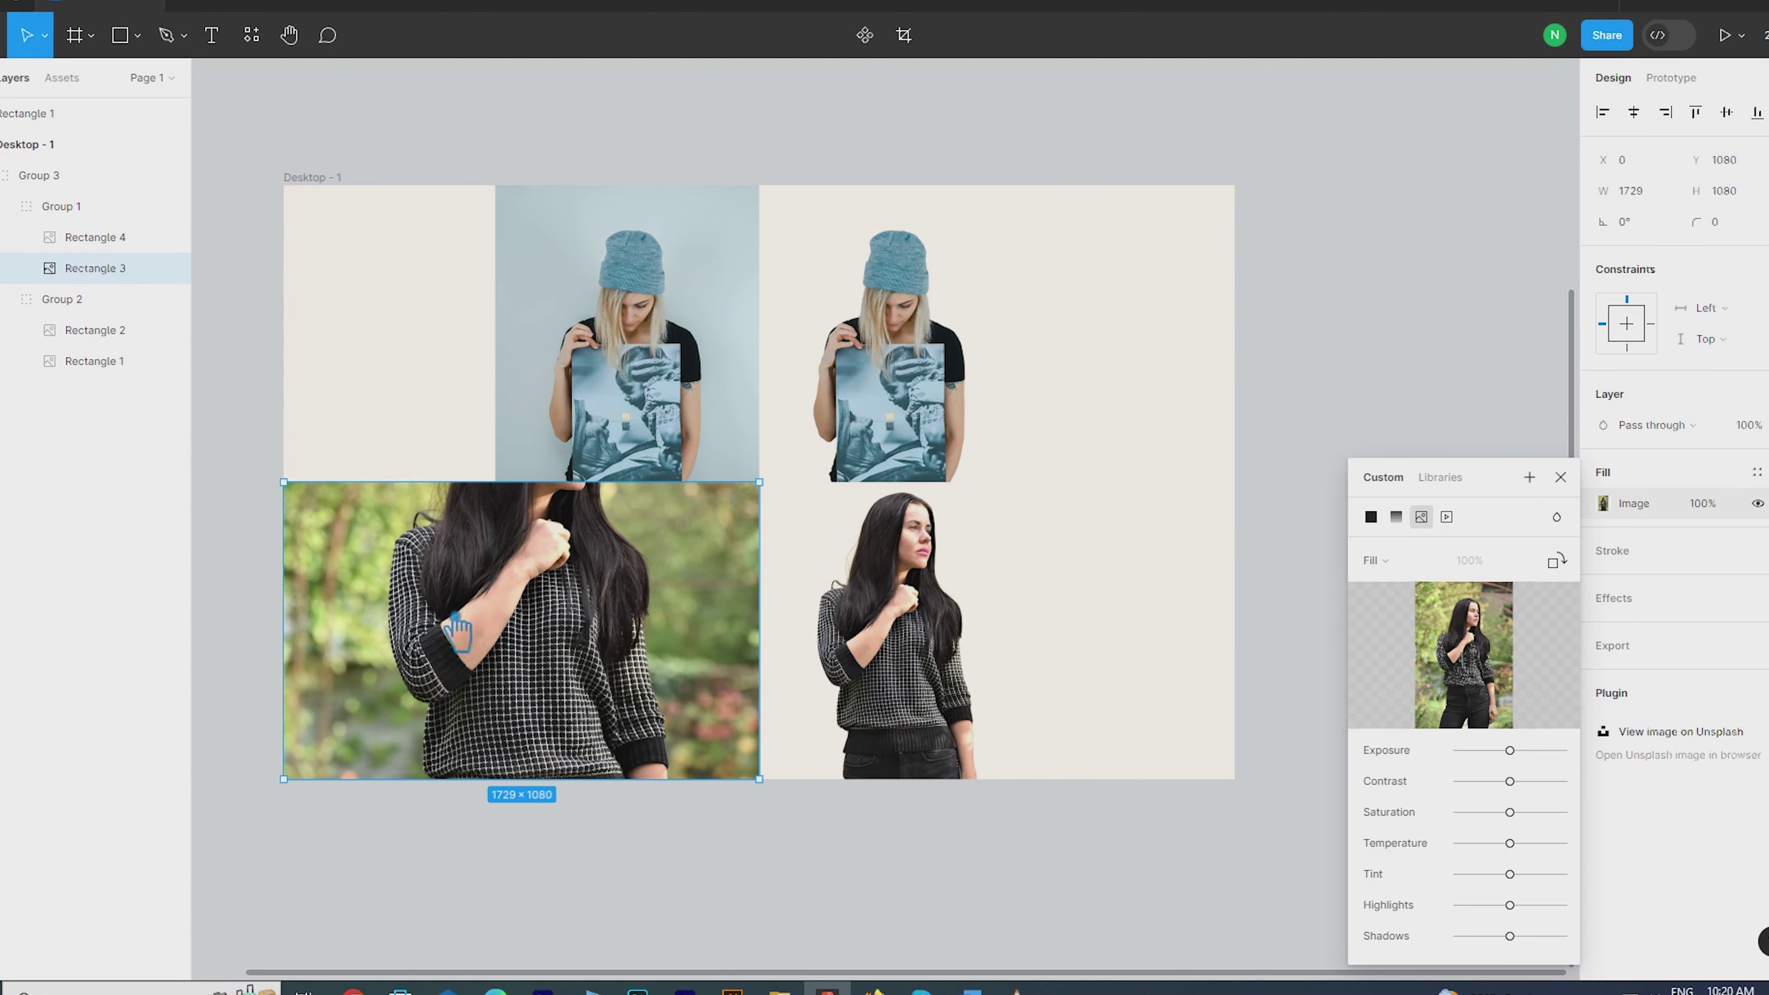
left_click(1376, 560)
left_click(1375, 611)
left_click_drag(504, 592, 510, 718)
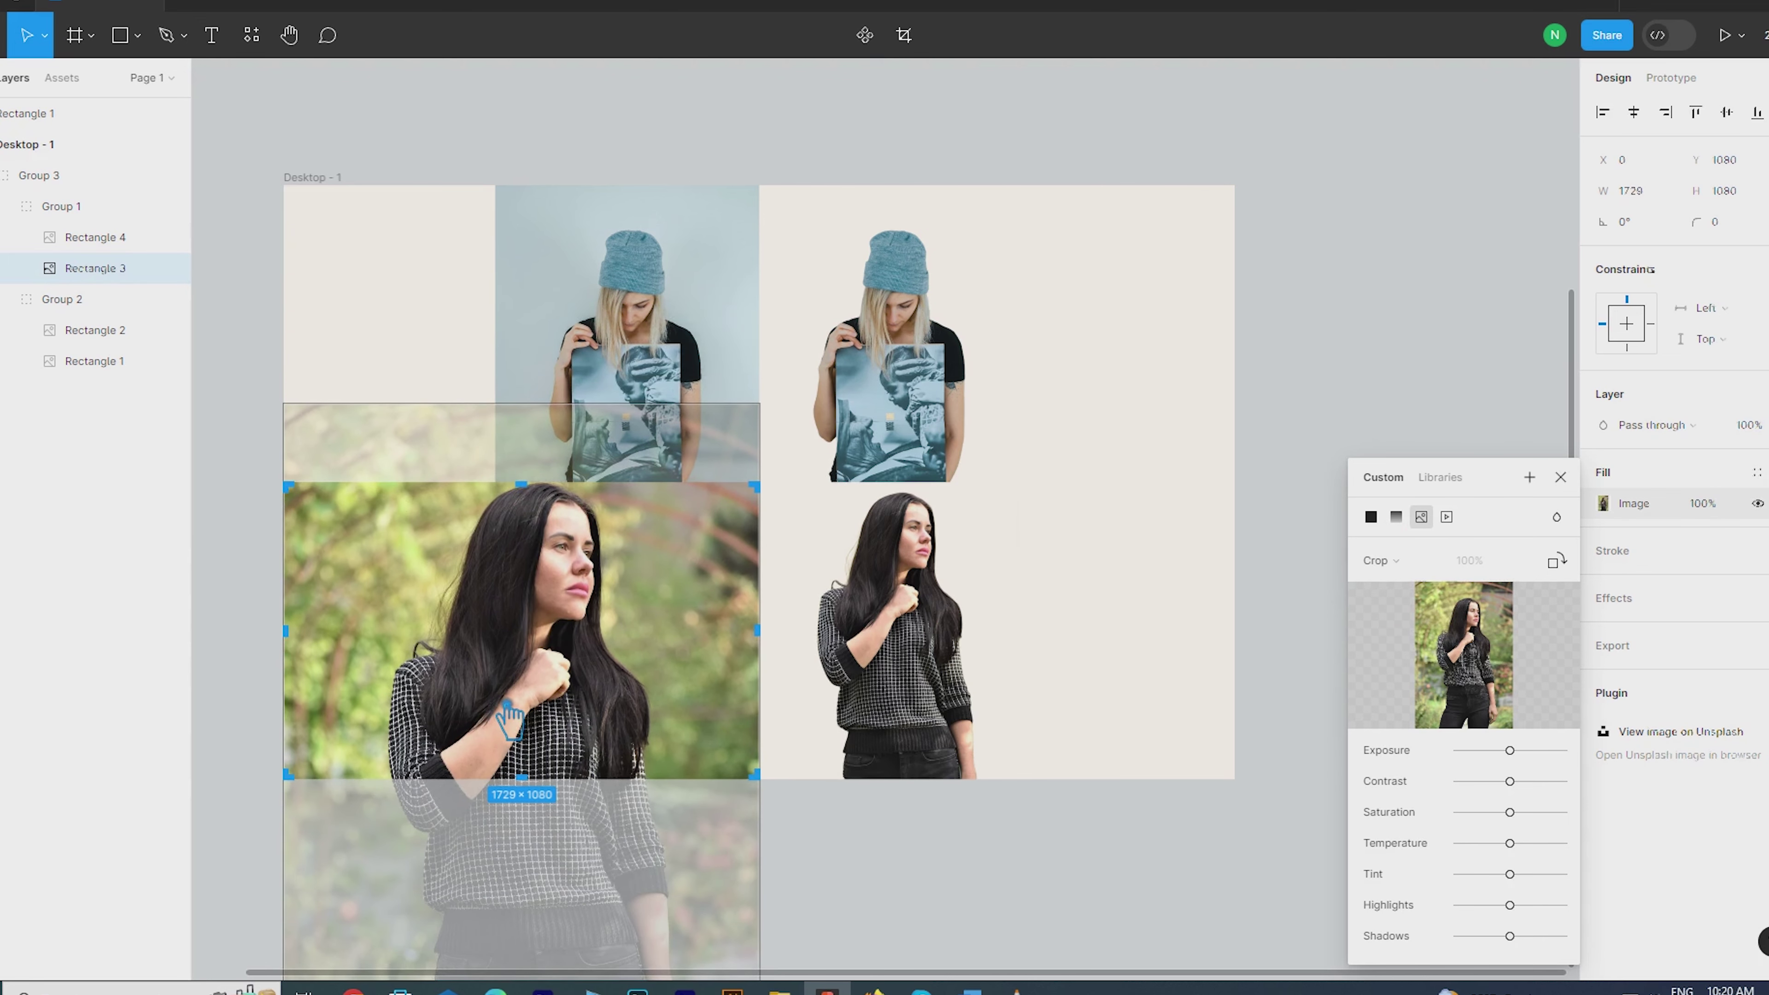
left_click(944, 889)
Crop-widen the top-left photo out to the frame's left edge
left_click(95, 330)
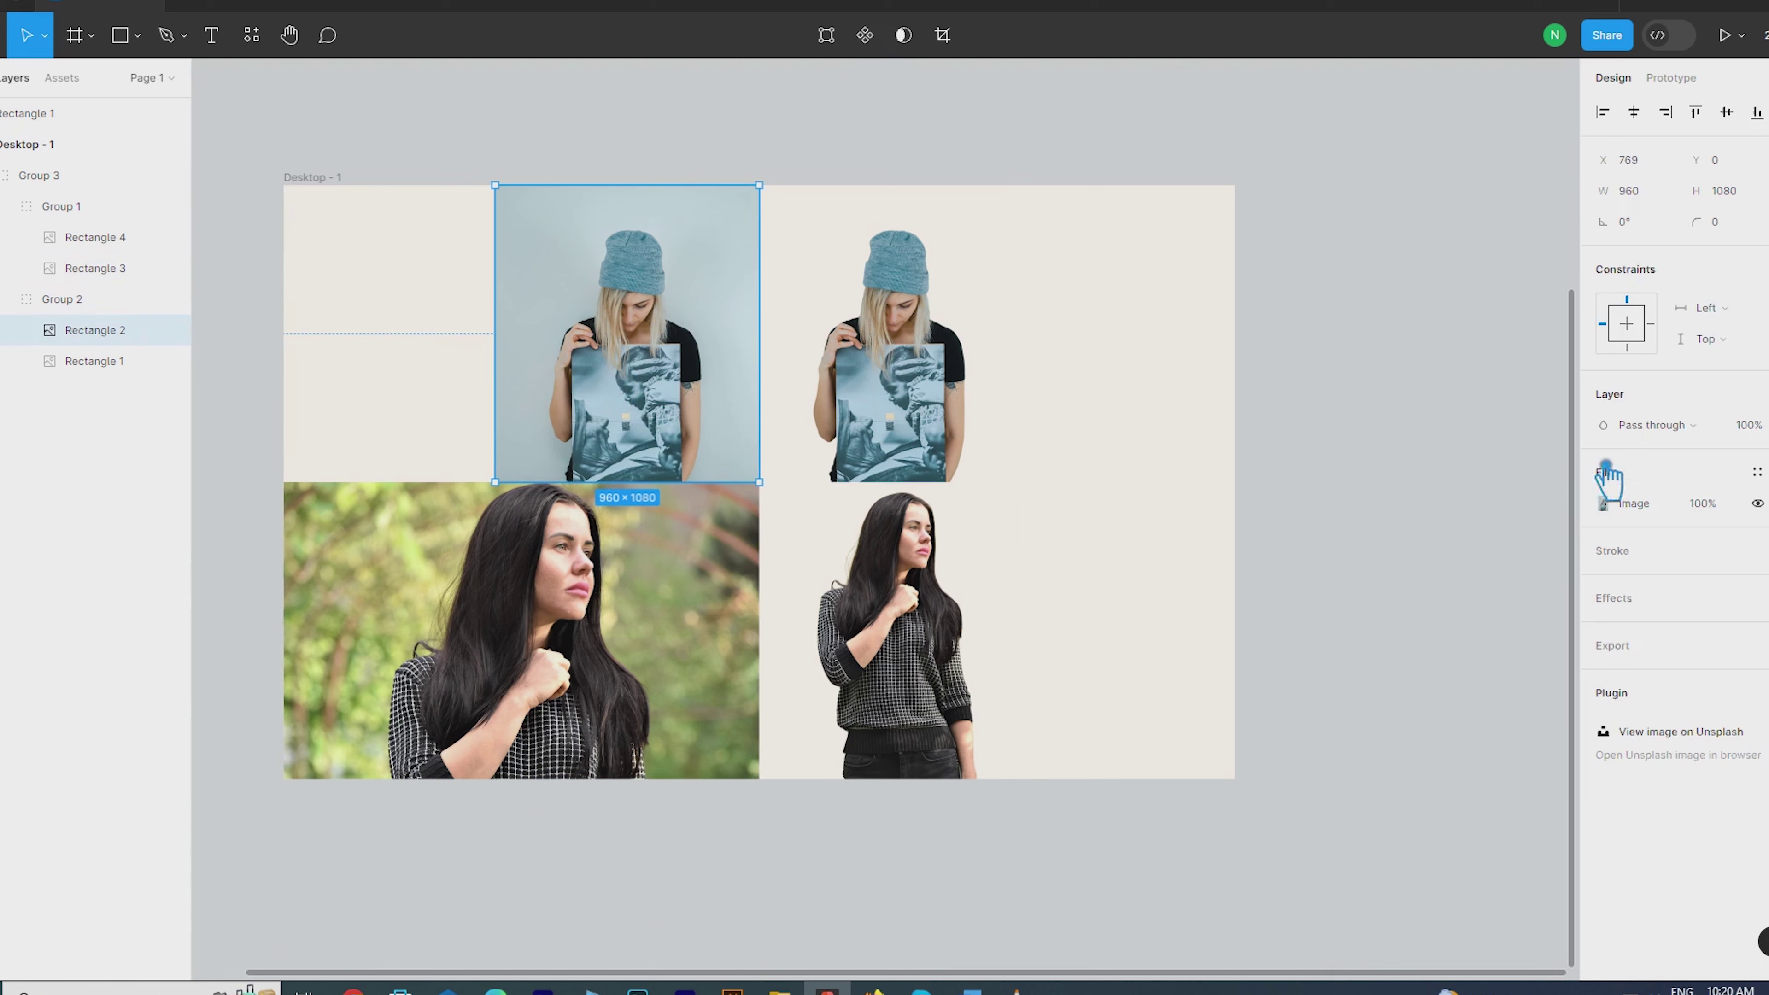
left_click(1603, 503)
left_click(1375, 560)
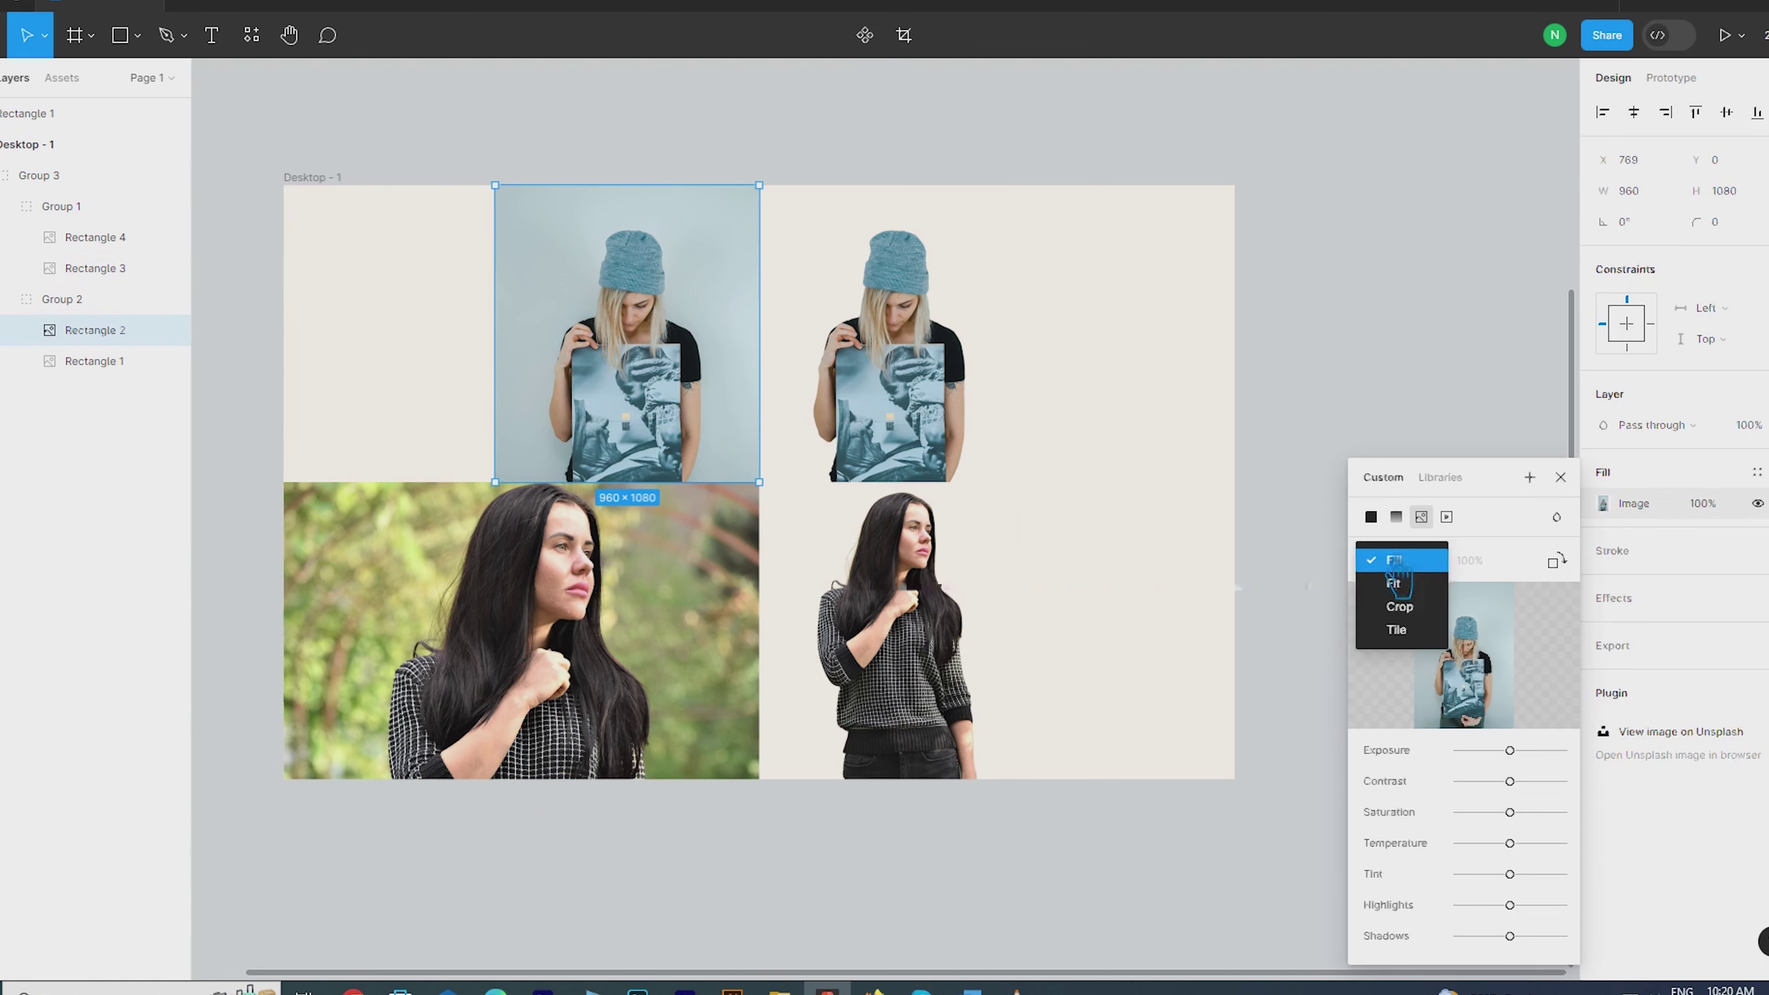
left_click(1375, 611)
left_click_drag(517, 333, 306, 340)
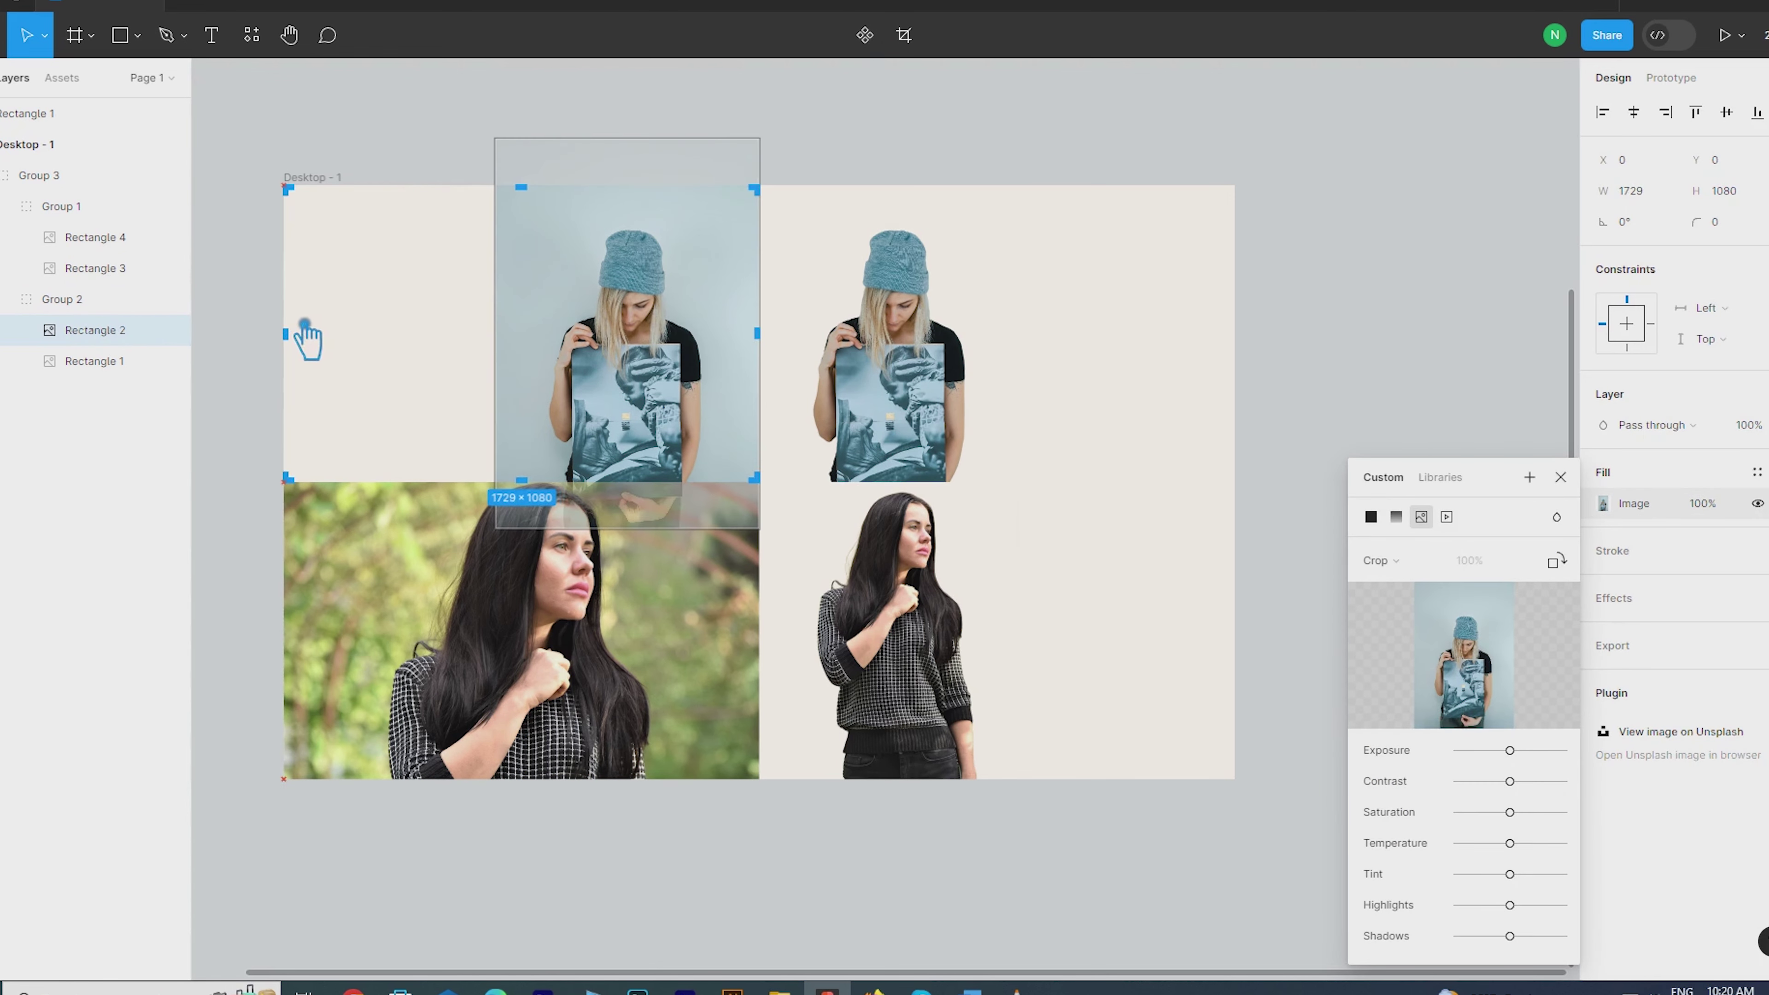
Set the top-left photo to Fill, then recrop to reposition it within its cell
left_click(1375, 560)
left_click(1413, 505)
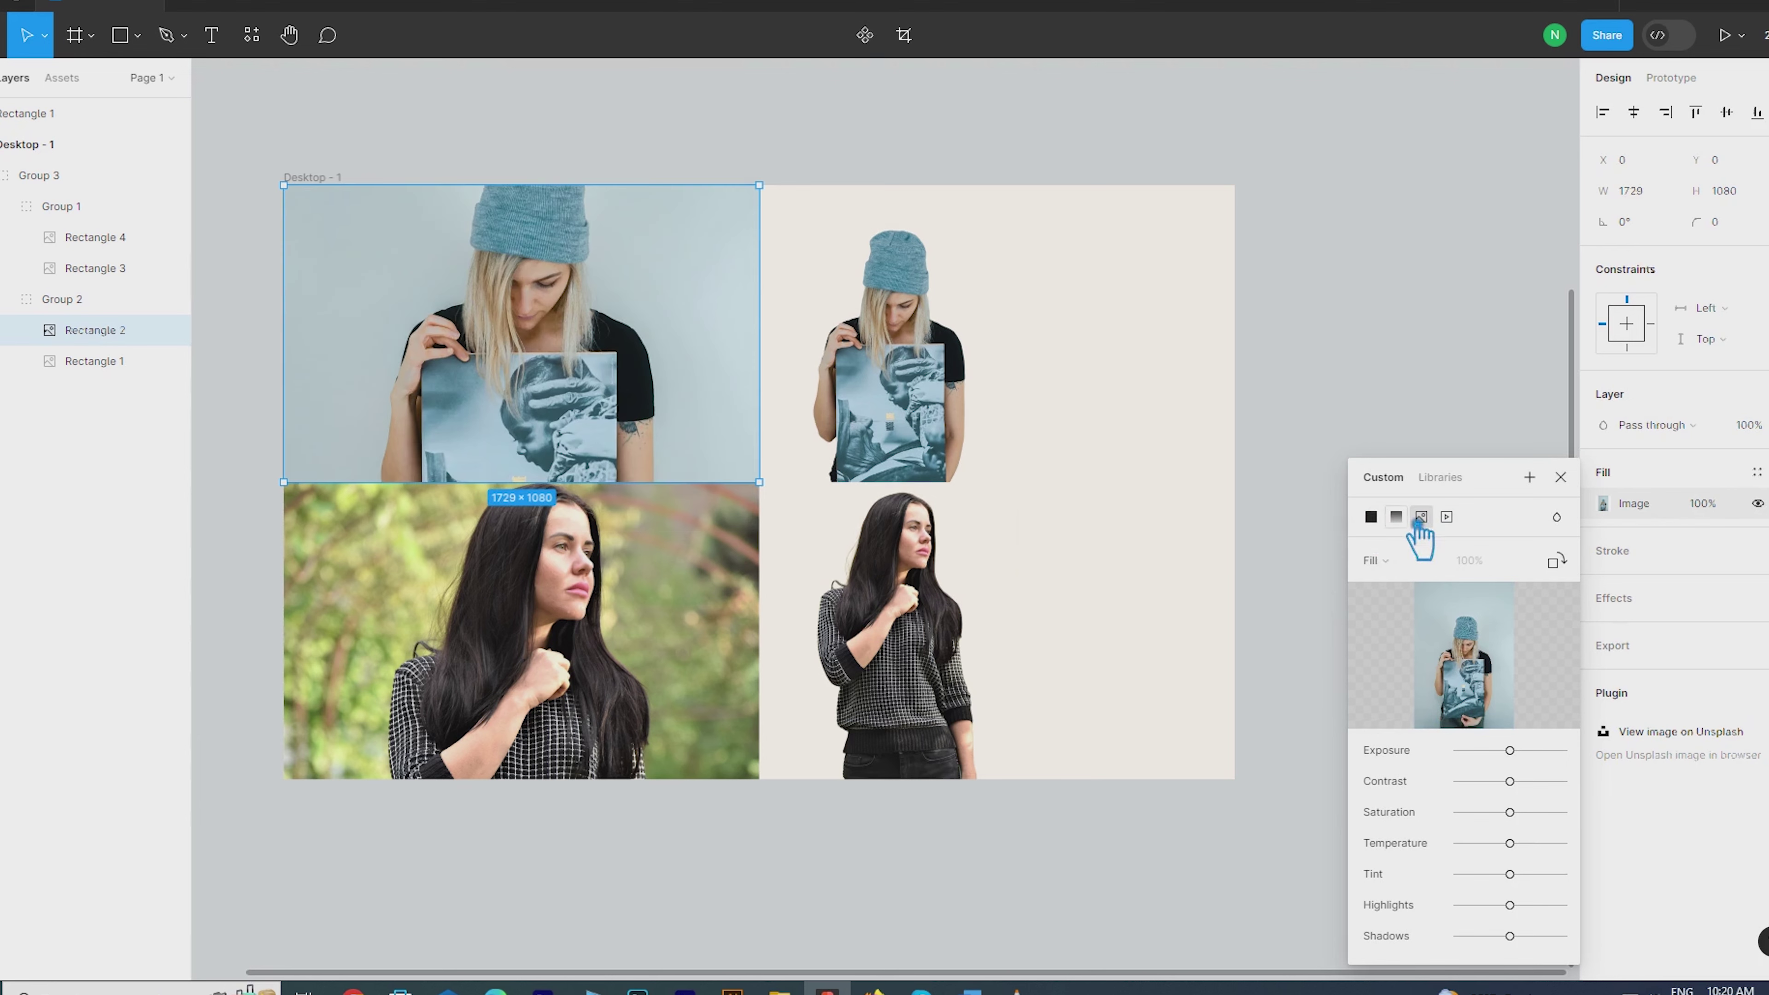
left_click(1375, 560)
left_click(1375, 611)
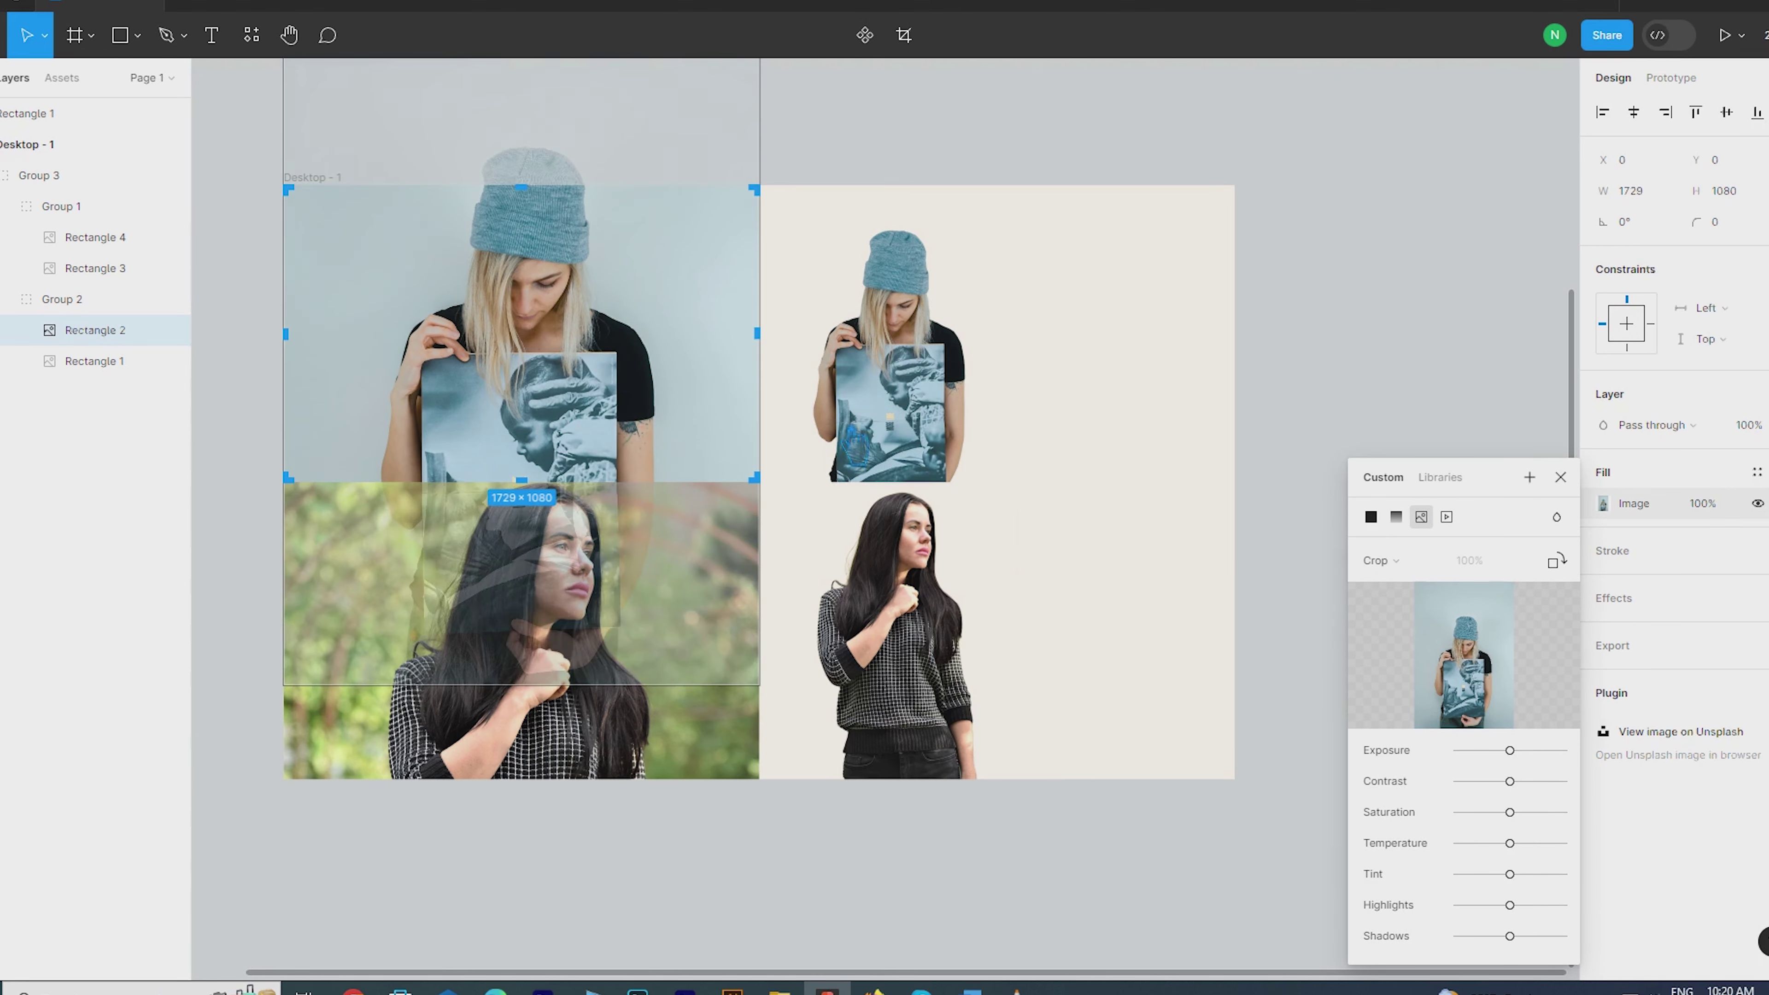
left_click_drag(632, 322, 637, 361)
left_click(1480, 265)
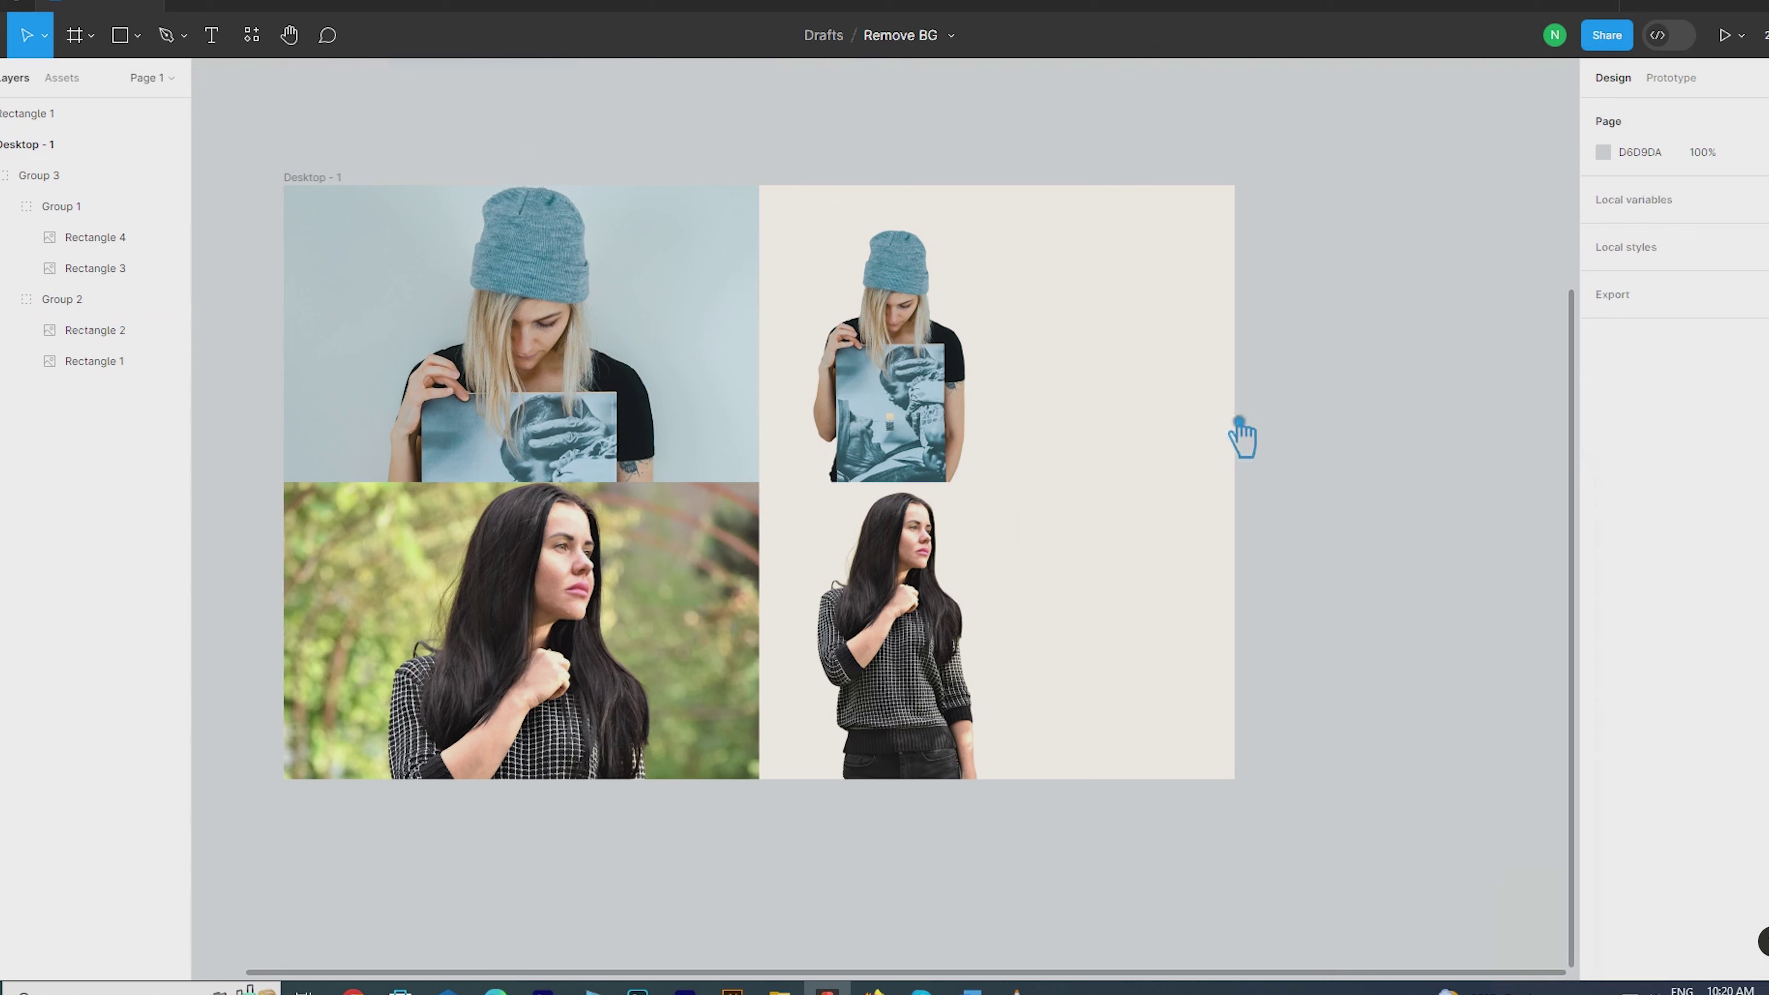
left_click(1002, 467)
left_click(982, 620)
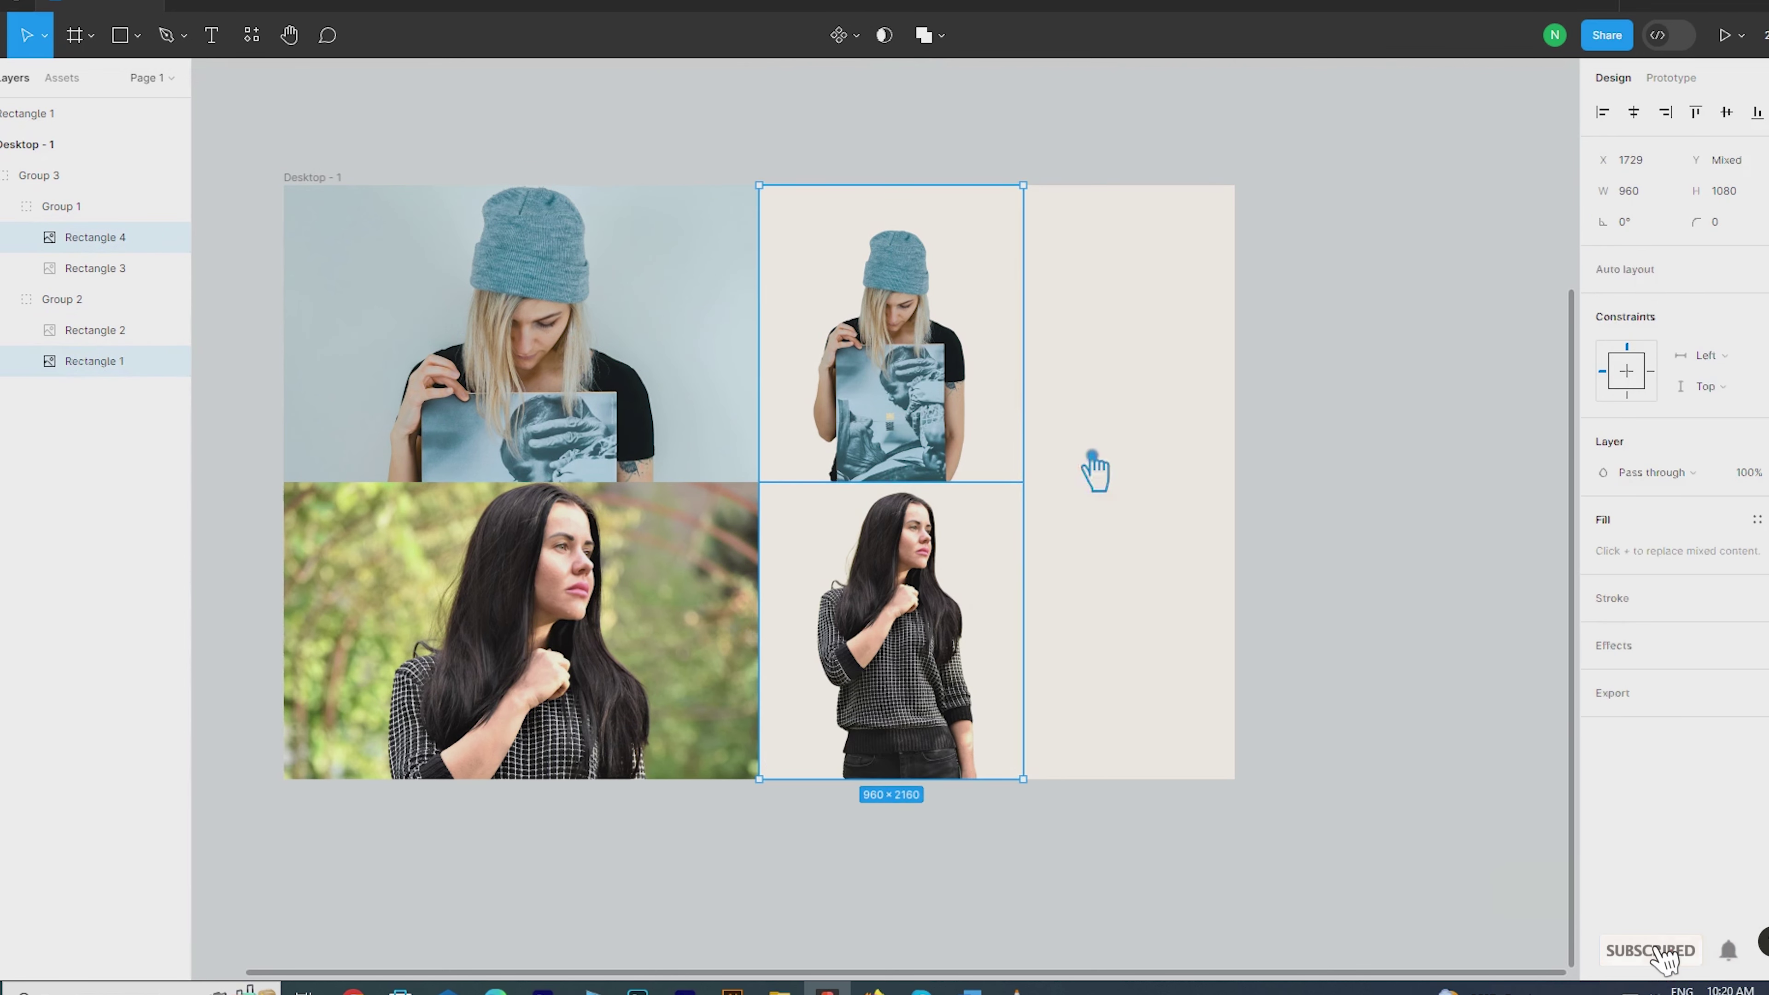
Widen the dark-haired cutout to the frame's right edge, set it to Fill, and recrop to show her face
left_click(1602, 503)
left_click(1375, 560)
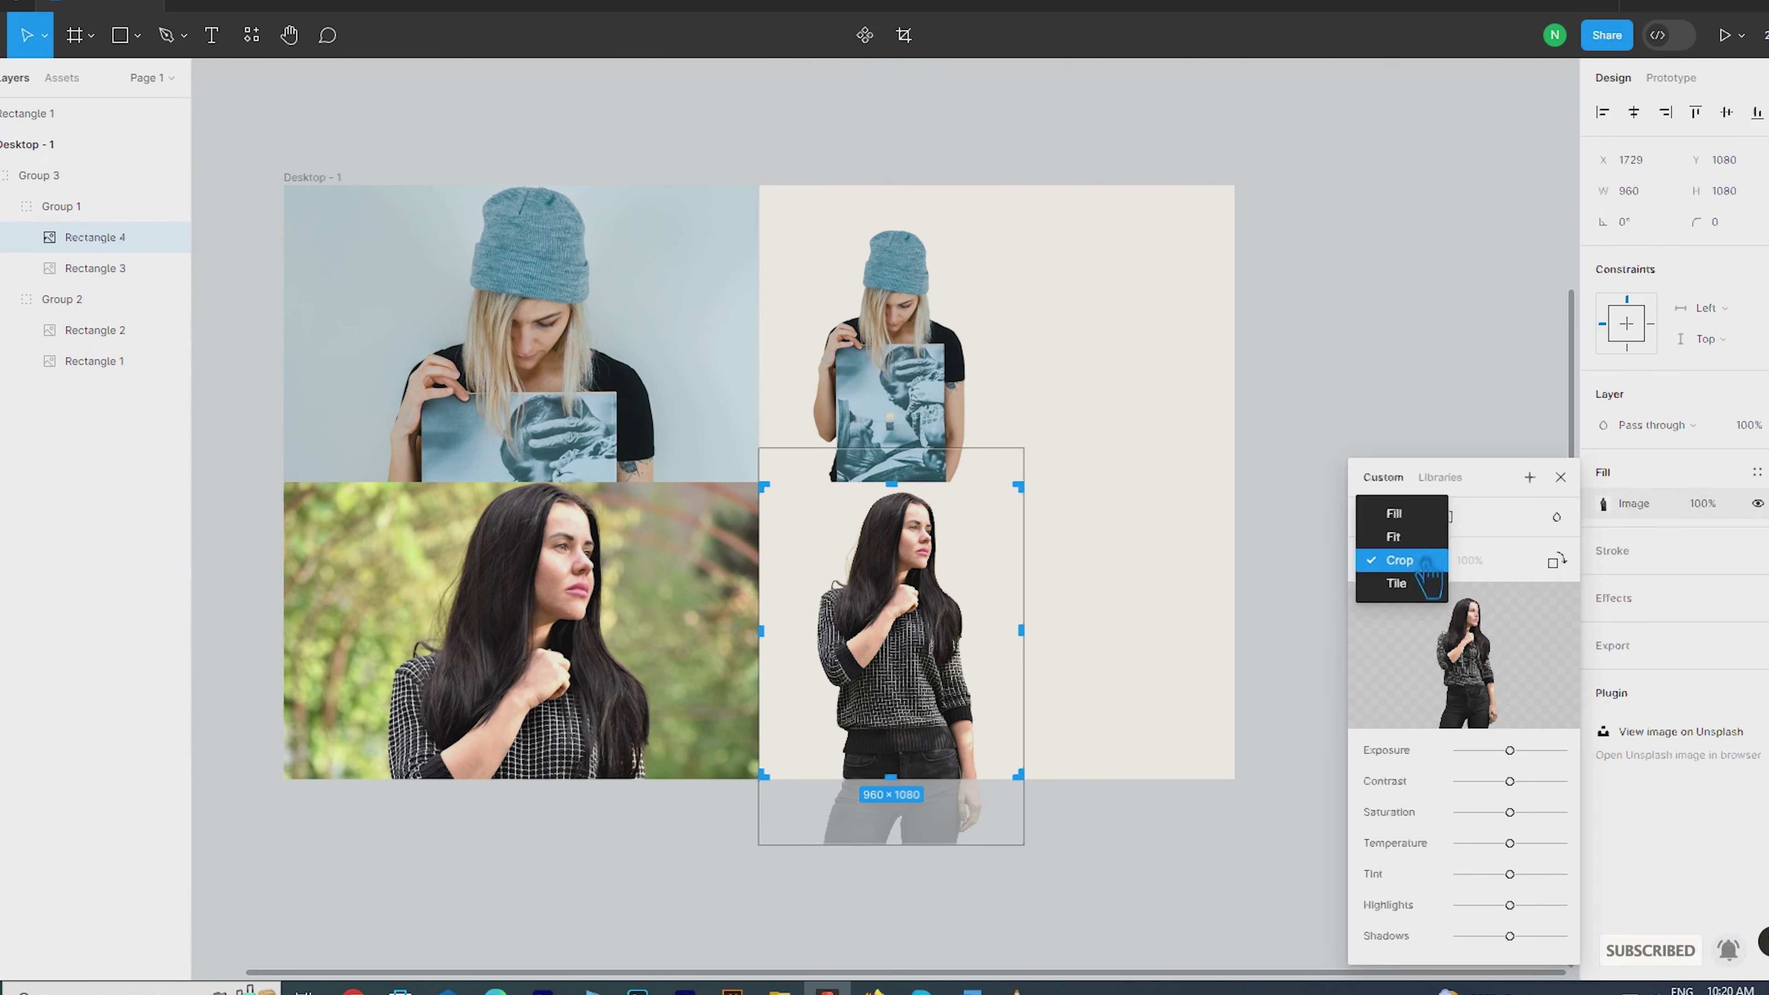
left_click(1052, 571)
left_click_drag(1048, 558, 1250, 569)
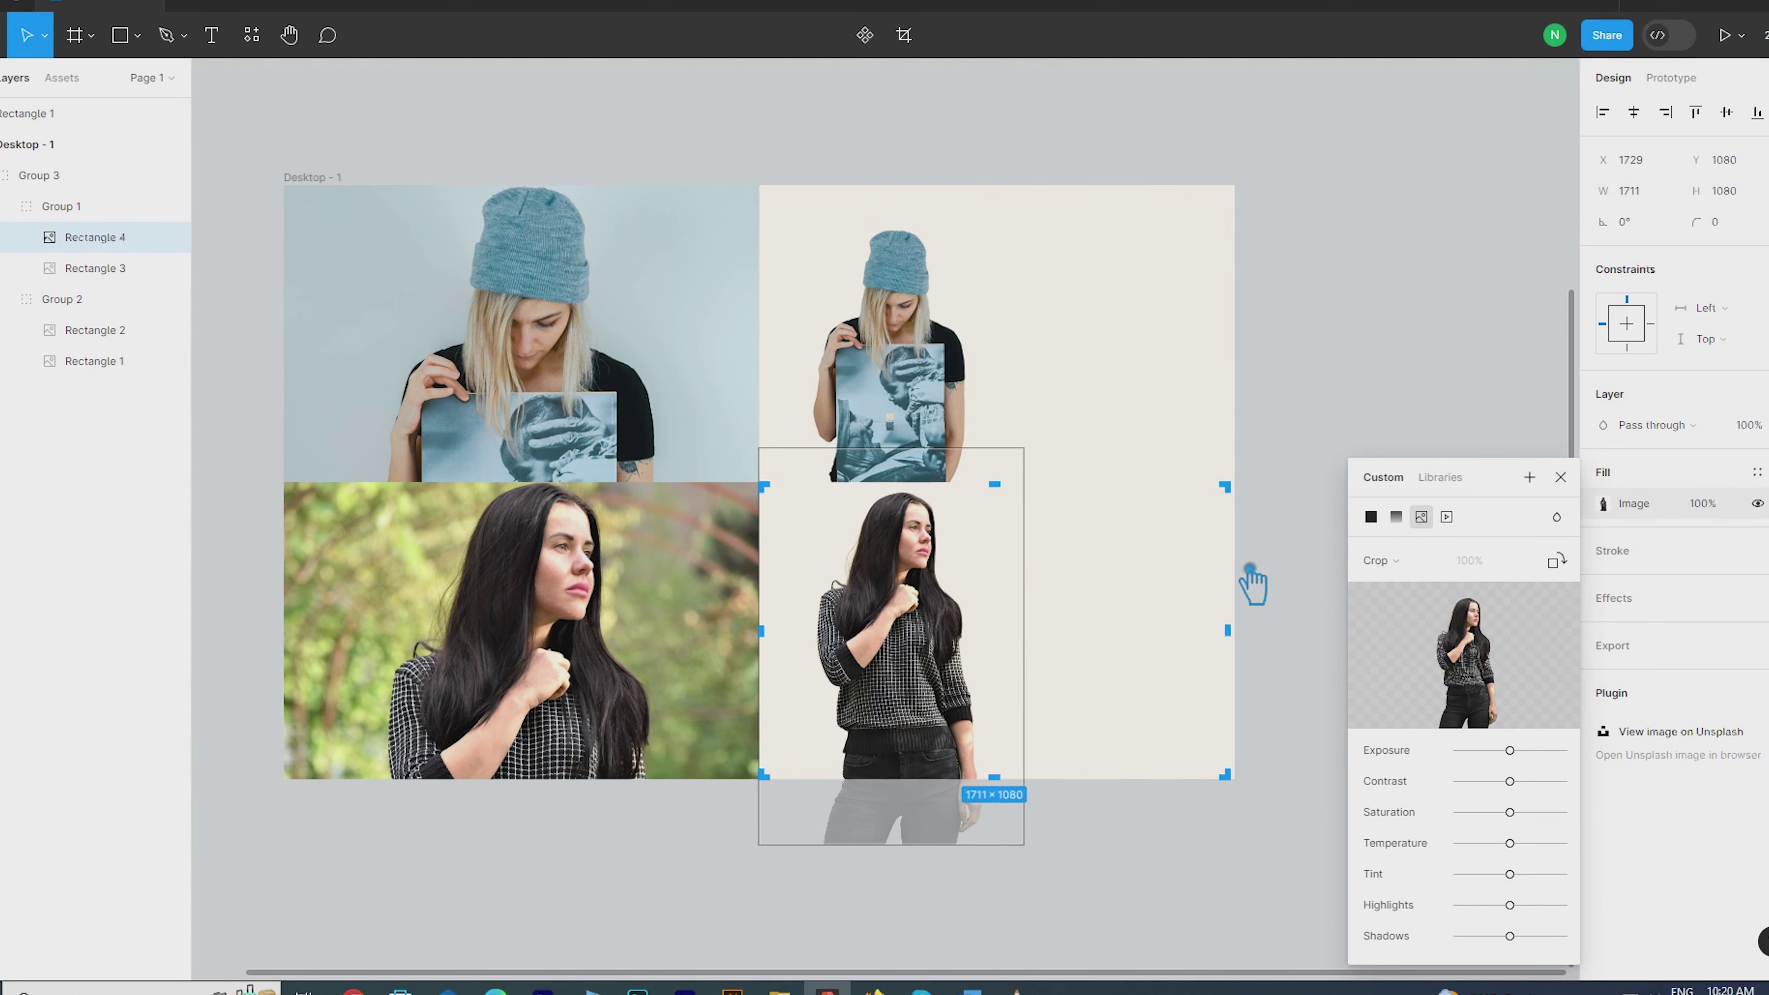
left_click(1391, 561)
left_click(1387, 509)
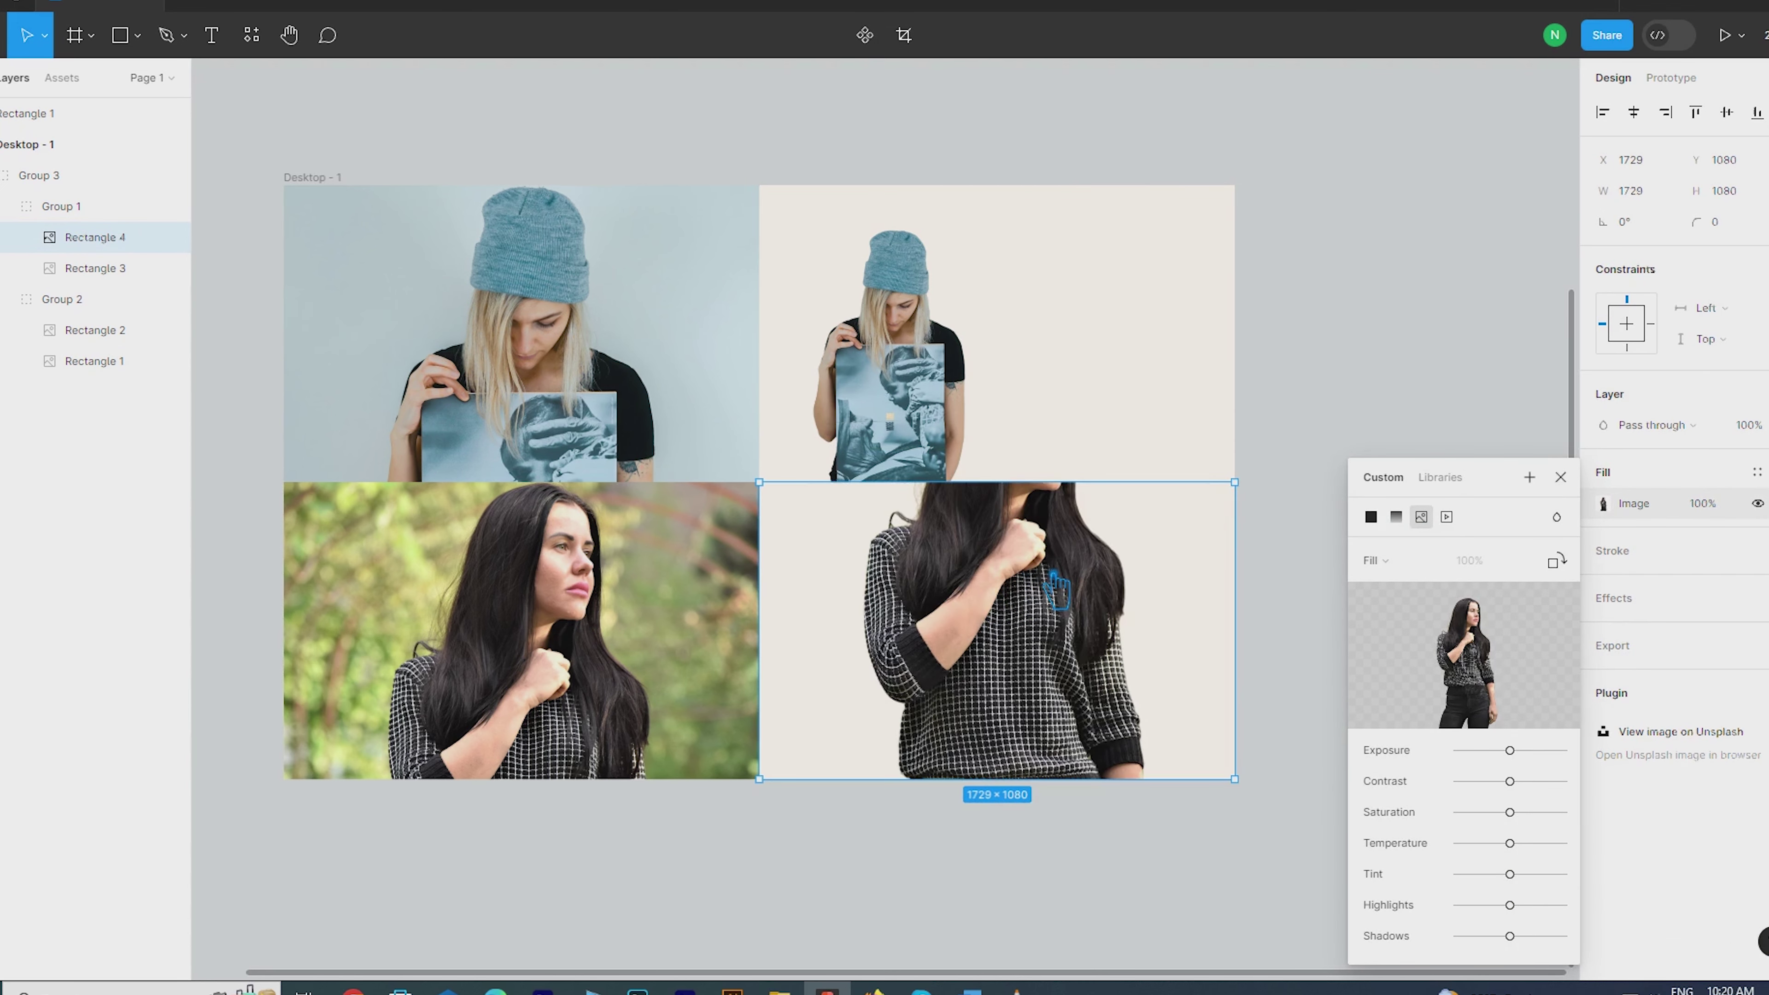
left_click(1375, 560)
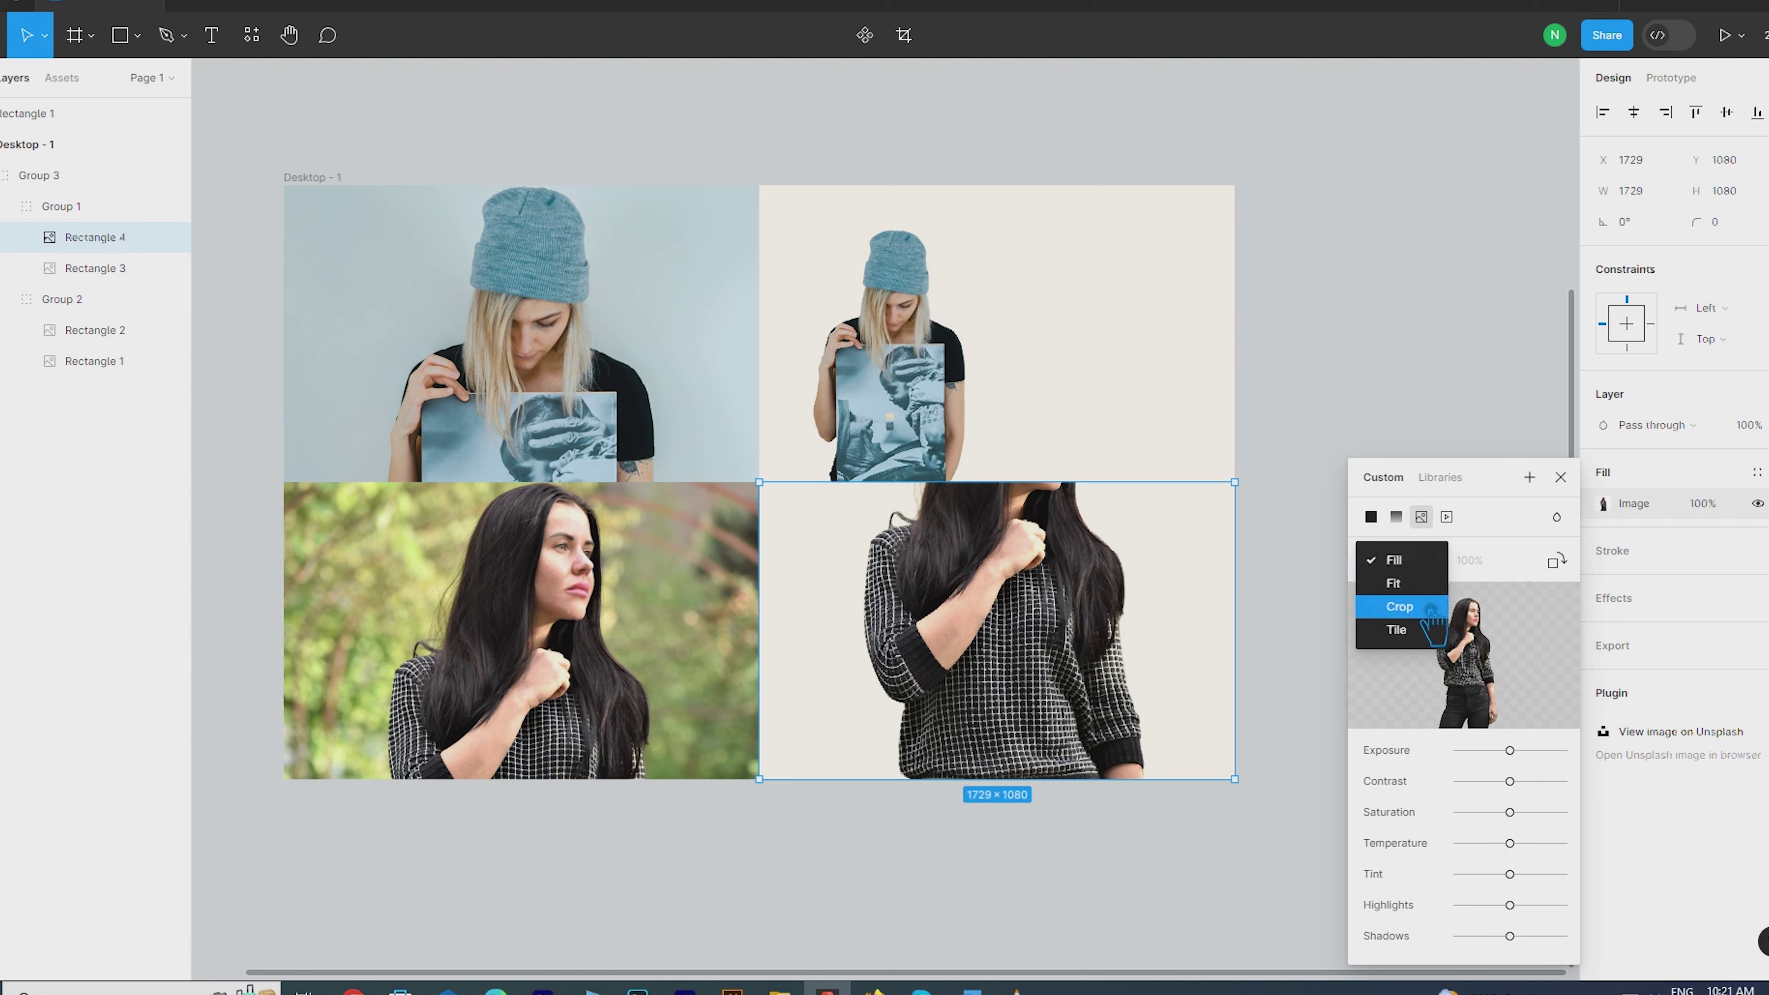
left_click(1386, 603)
left_click_drag(1055, 558, 1063, 701)
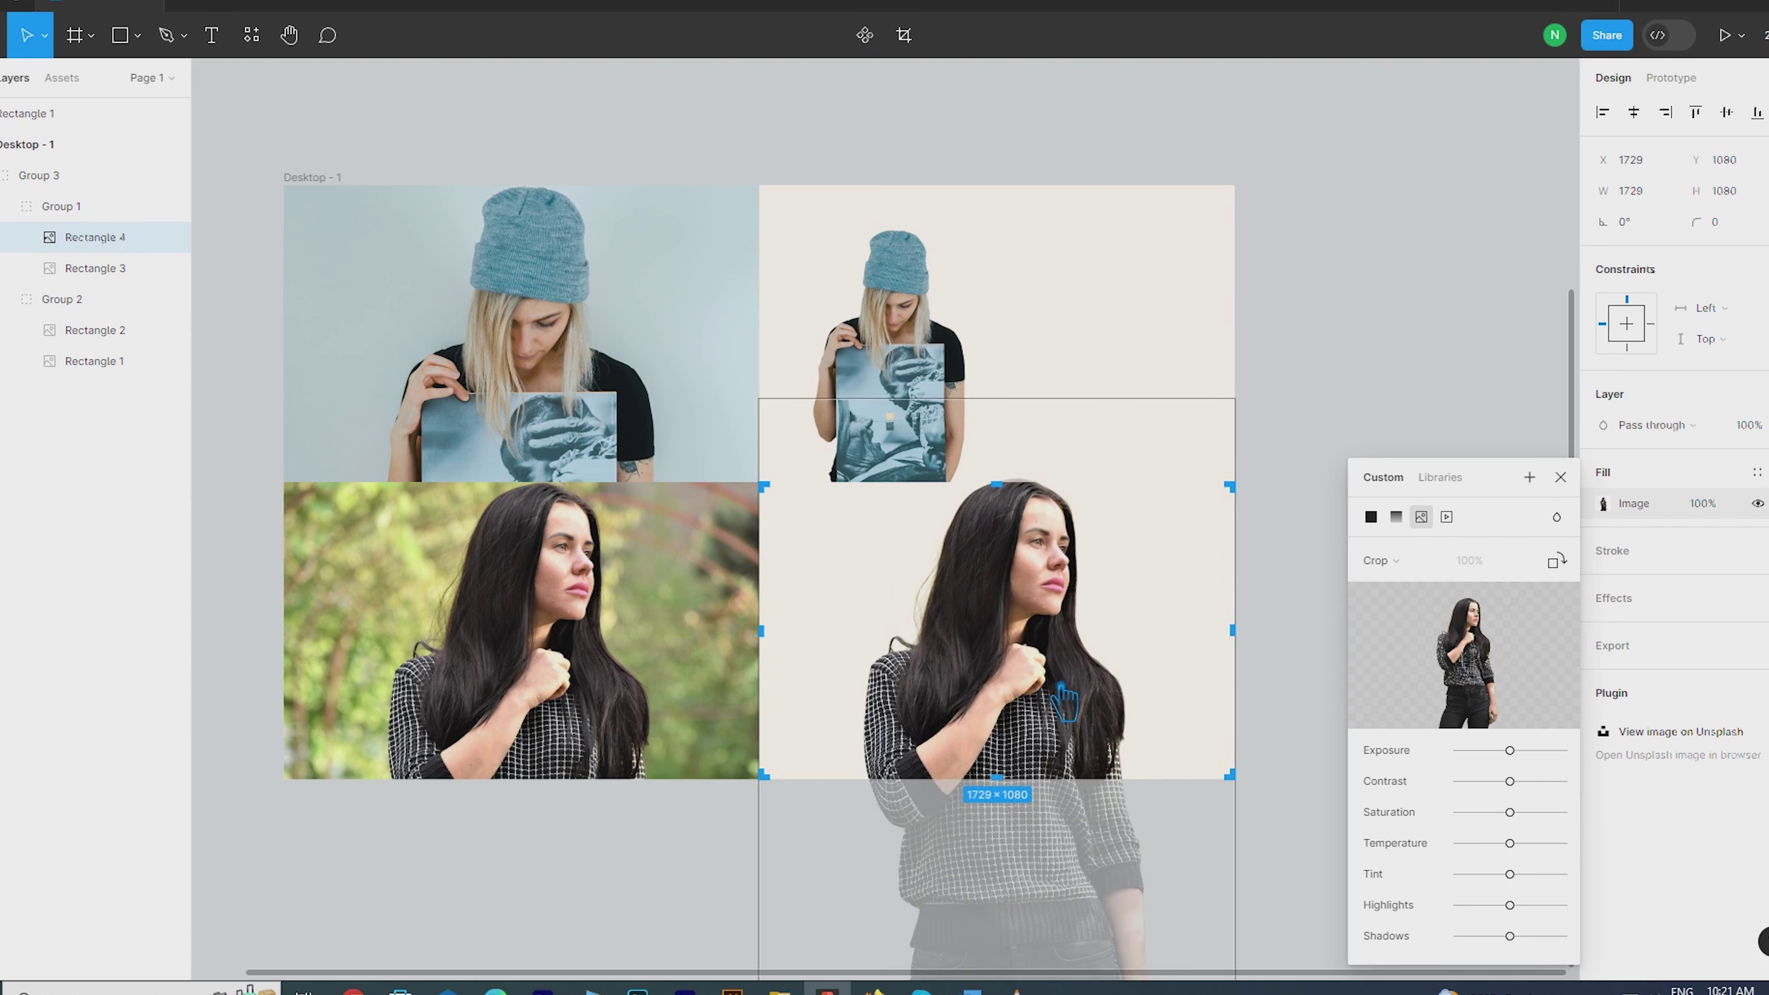
left_click(1457, 292)
Widen the blonde cutout in the top row to the frame's right edge and set its image to Fill
left_click(94, 360)
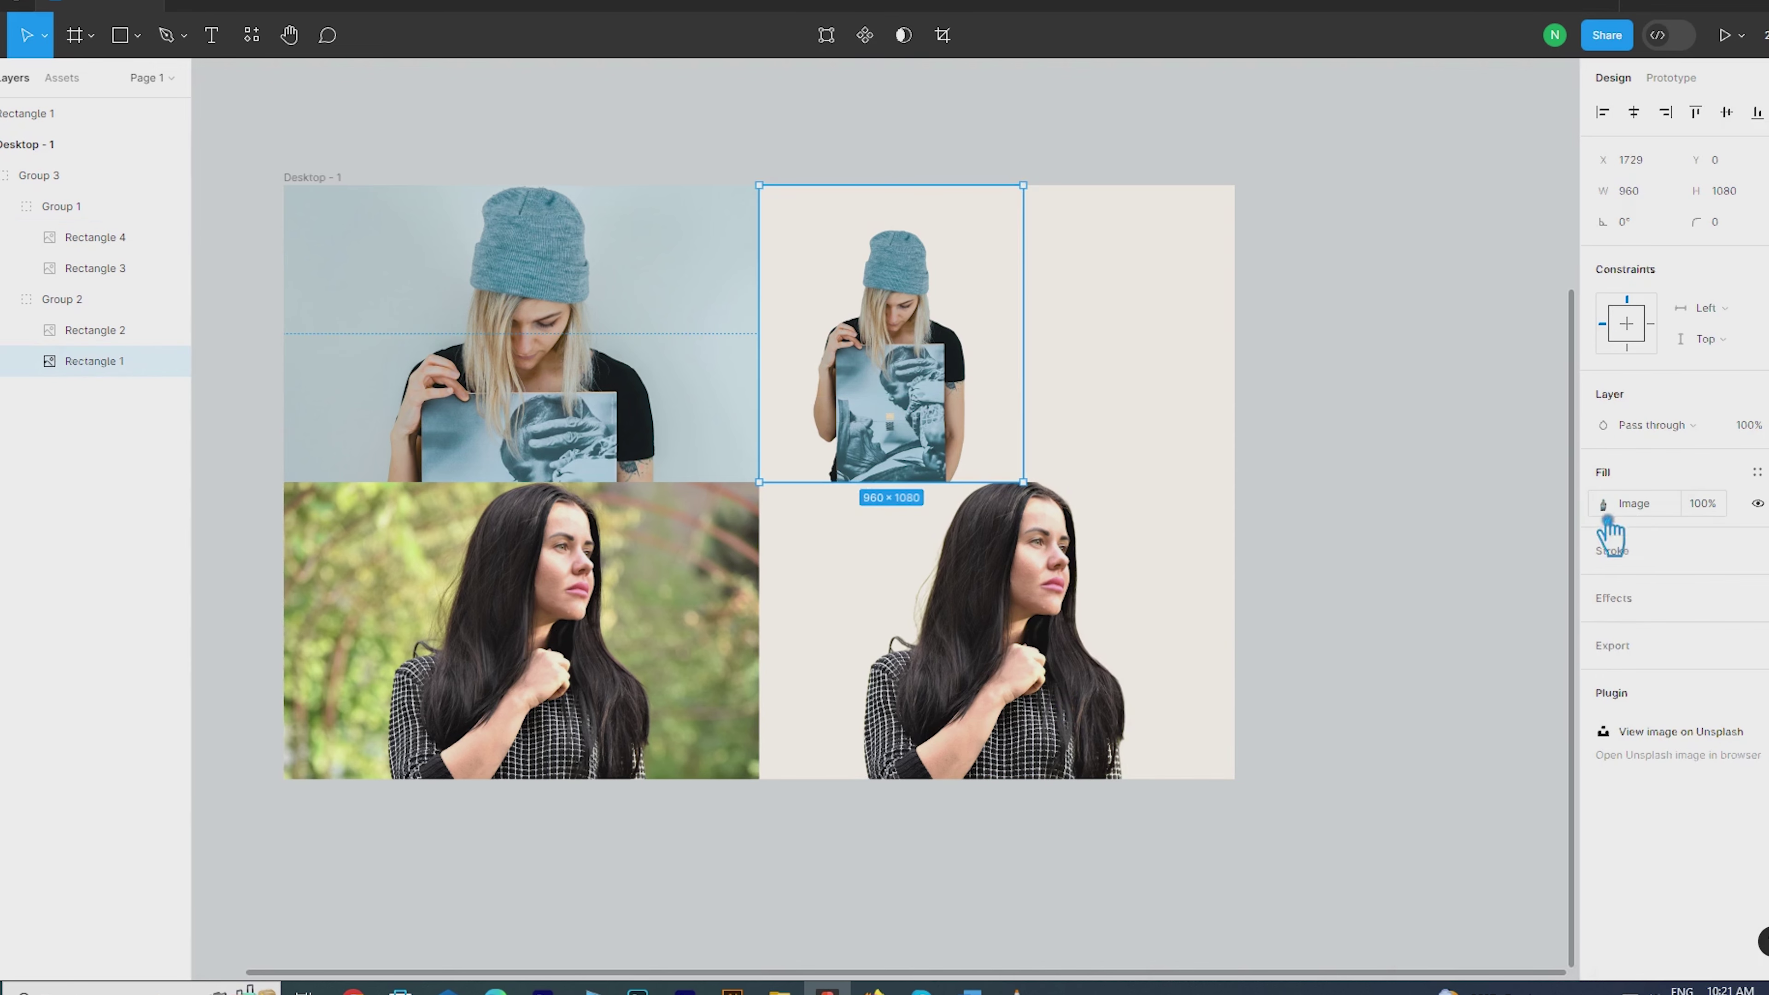
left_click(1603, 502)
left_click(1392, 560)
left_click(1386, 604)
left_click_drag(1025, 320, 1249, 307)
left_click(1396, 561)
left_click(1376, 509)
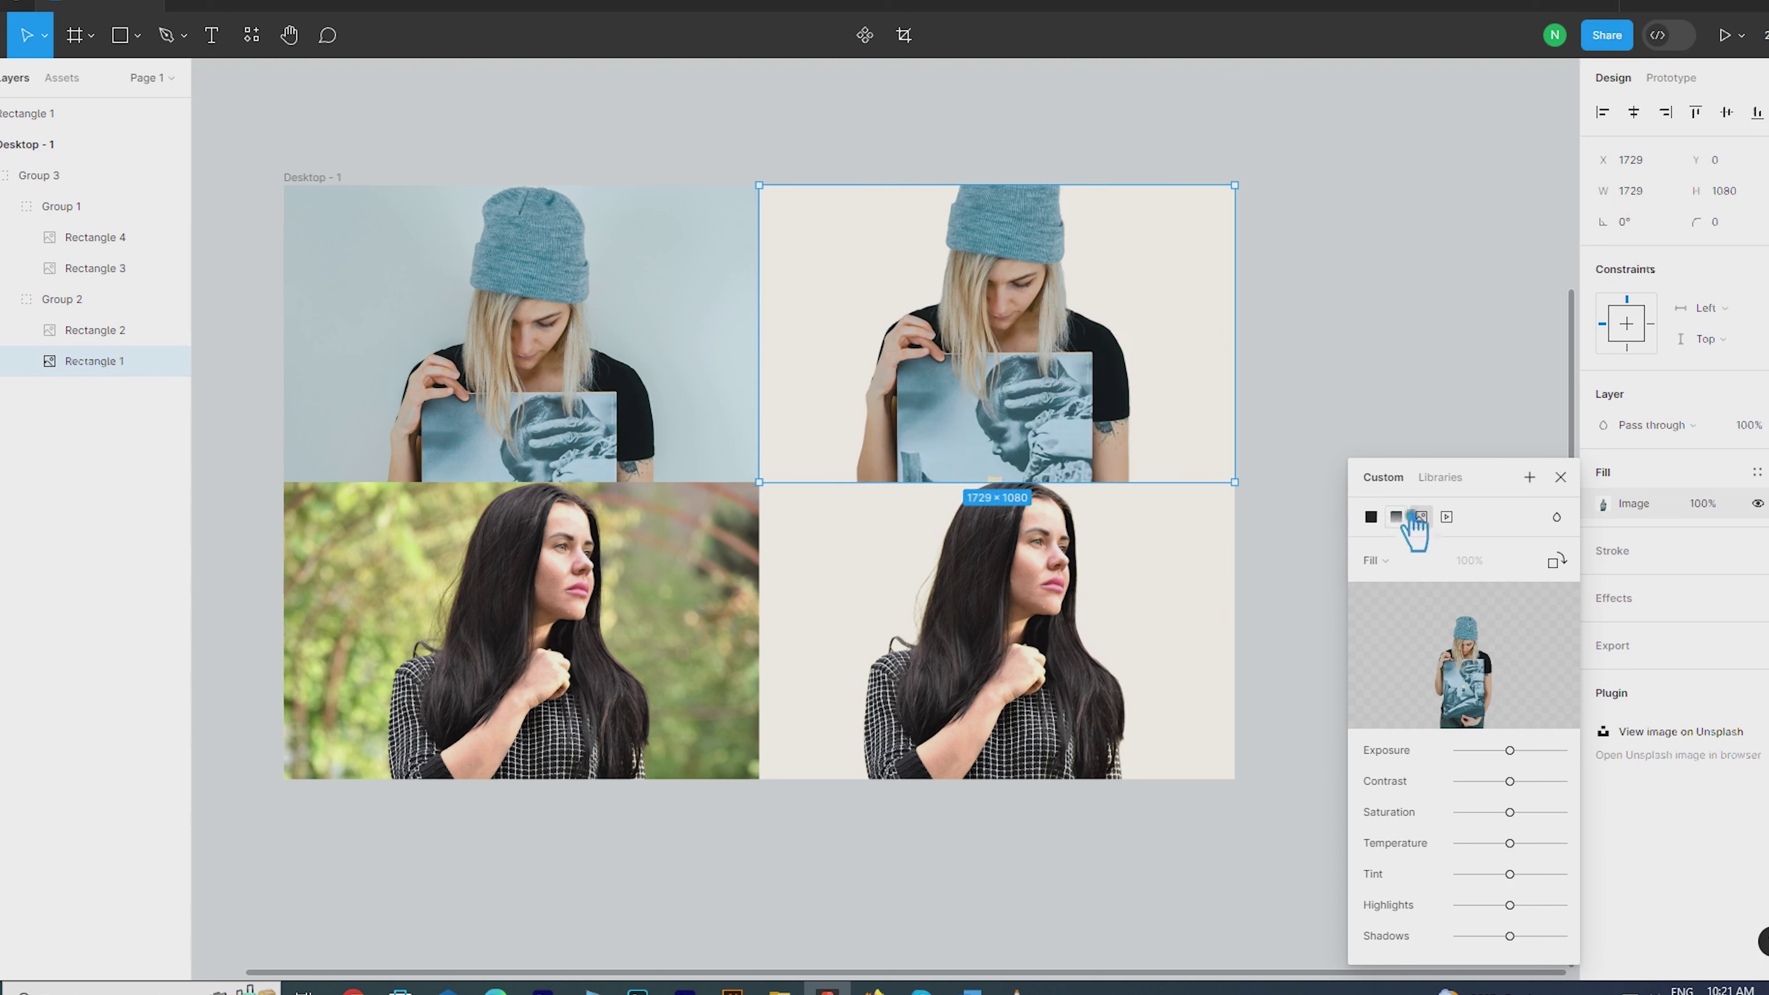
left_click(1243, 331)
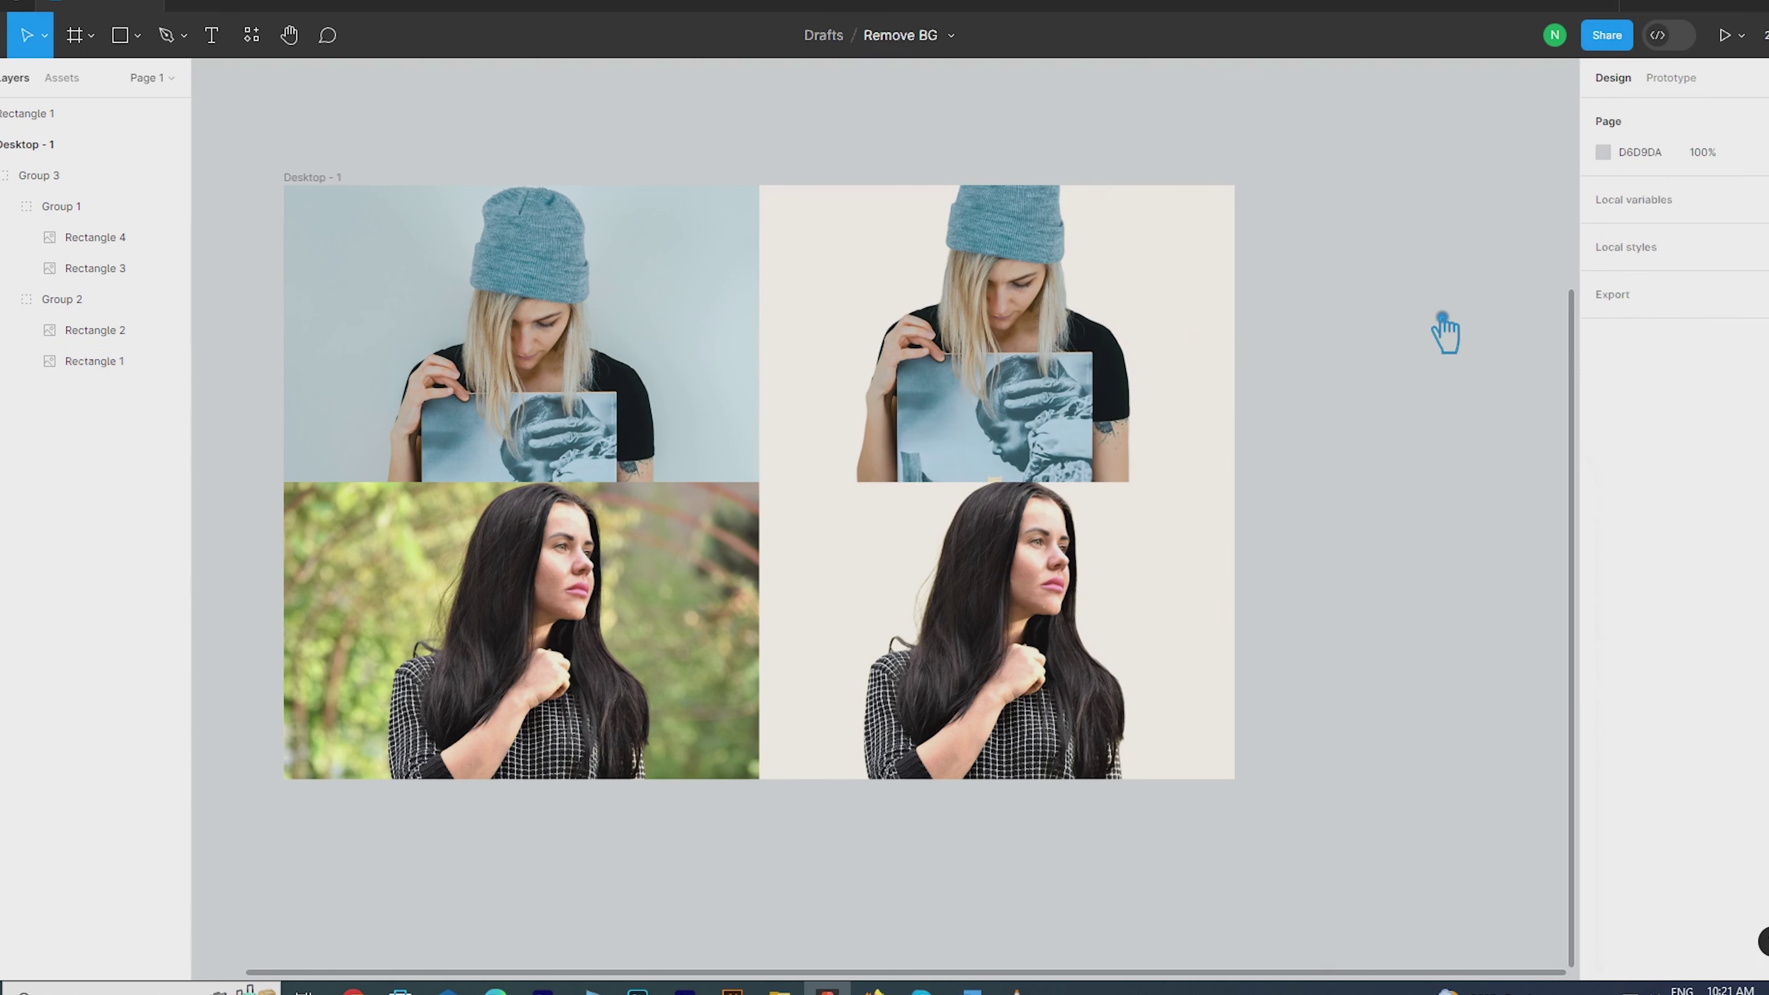
left_click(1036, 627)
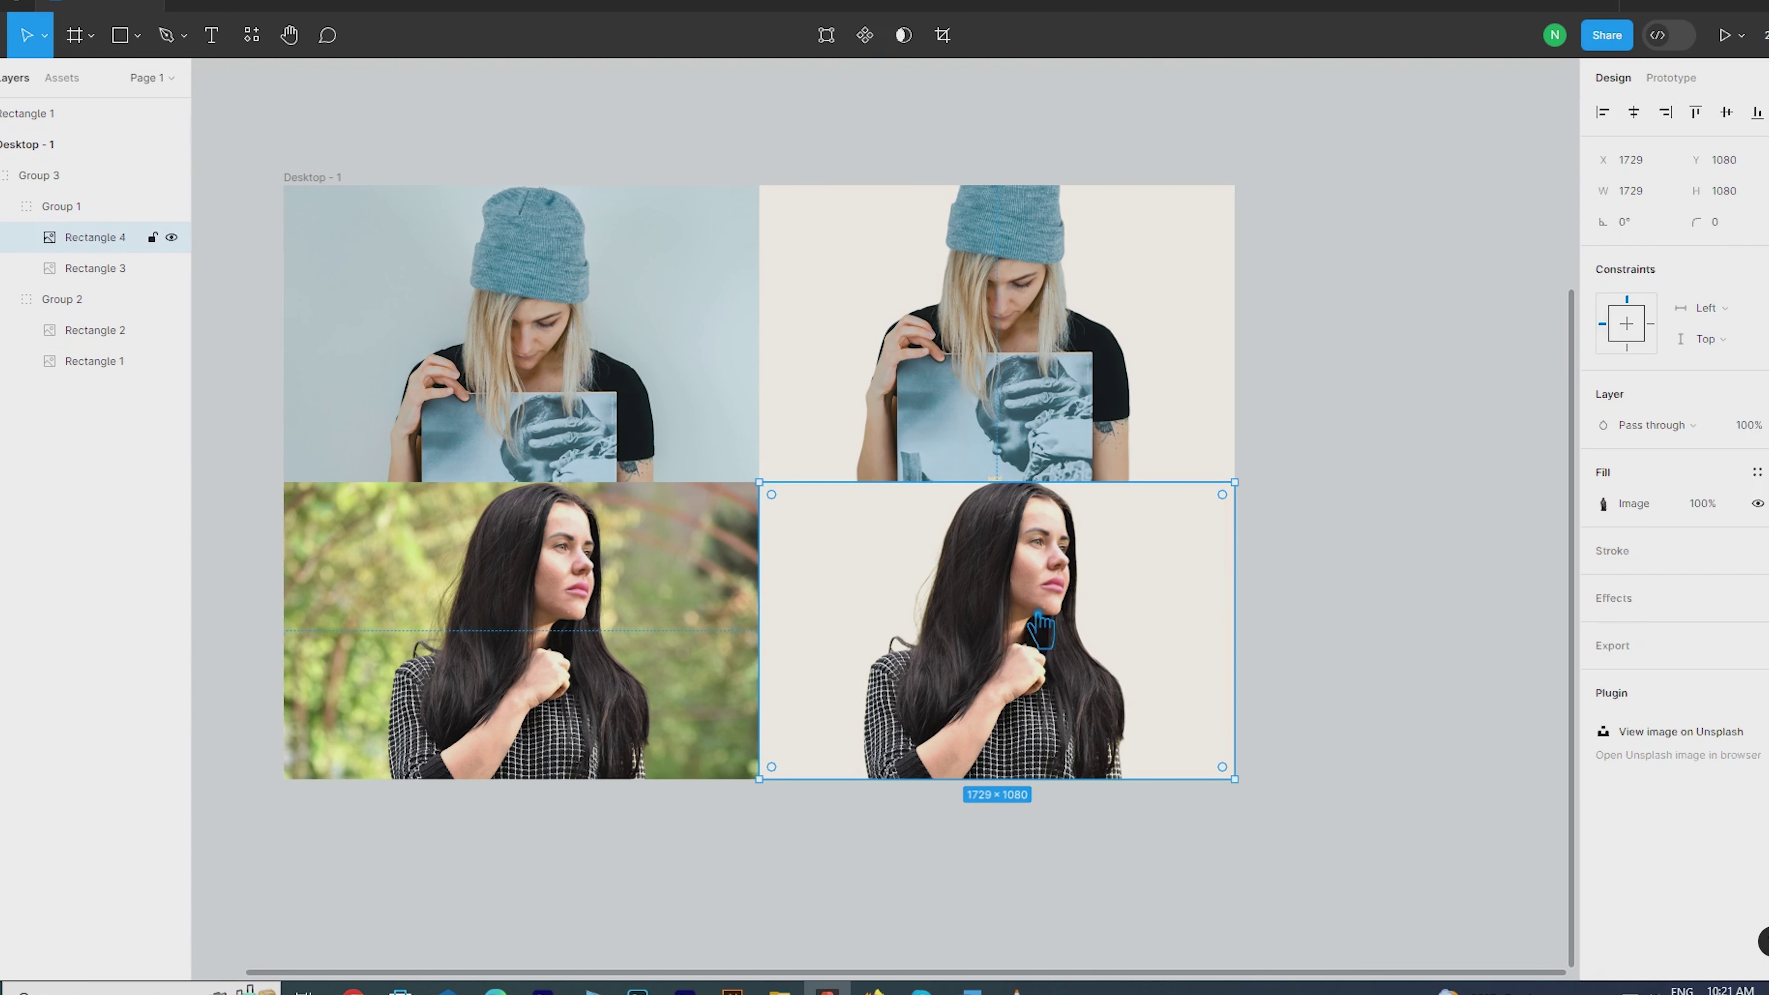
Fit the whole frame in view, select both row groups, and drag the blonde row below the dark-haired row
left_click(1334, 481)
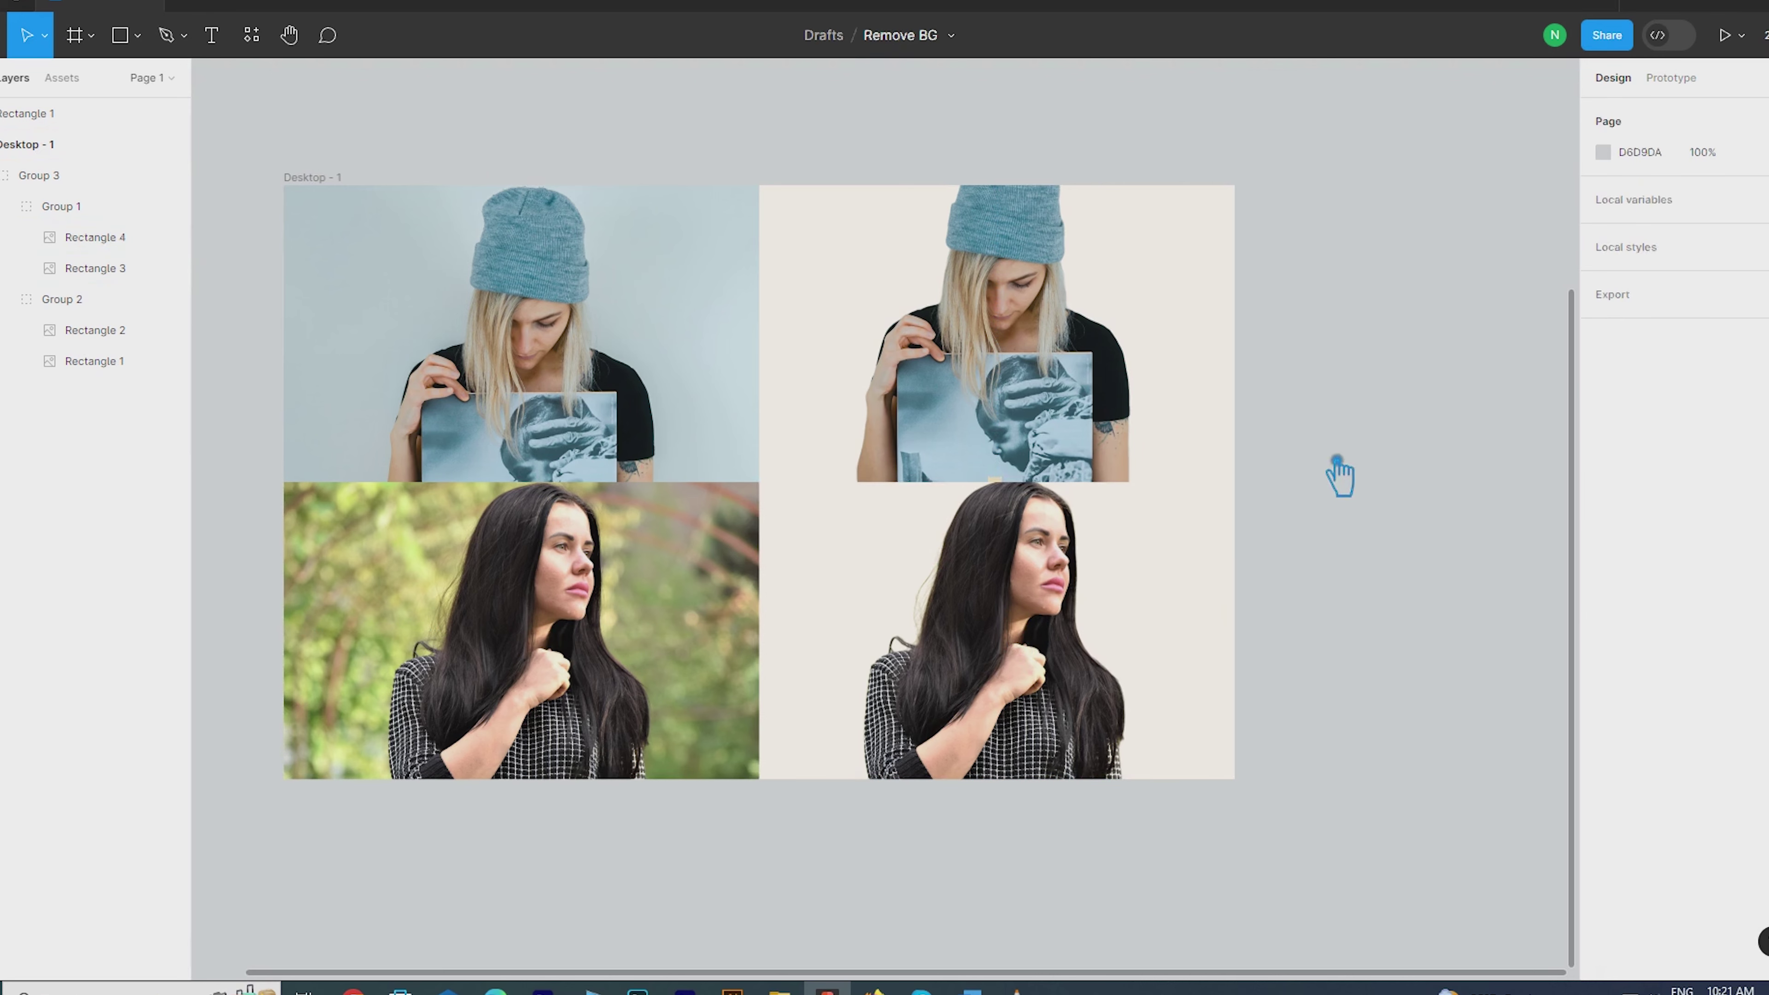
key("shift+1")
scroll(1001, 531, "up", 1)
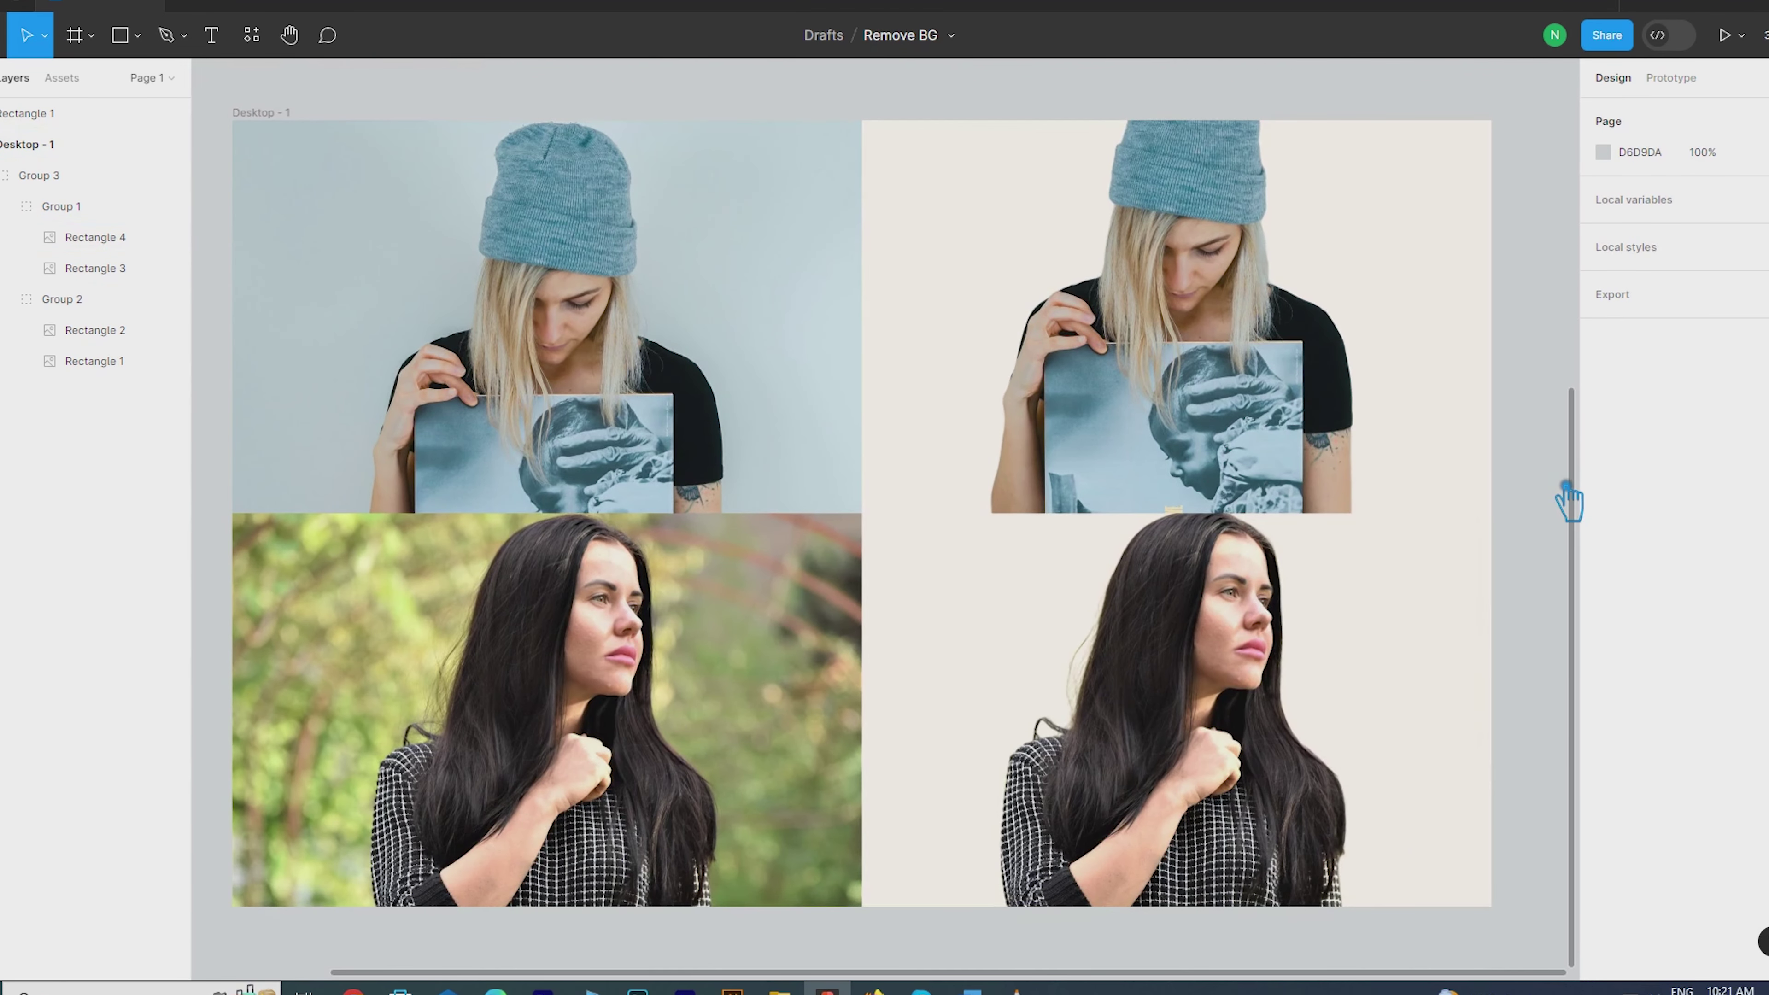
left_click(1184, 649)
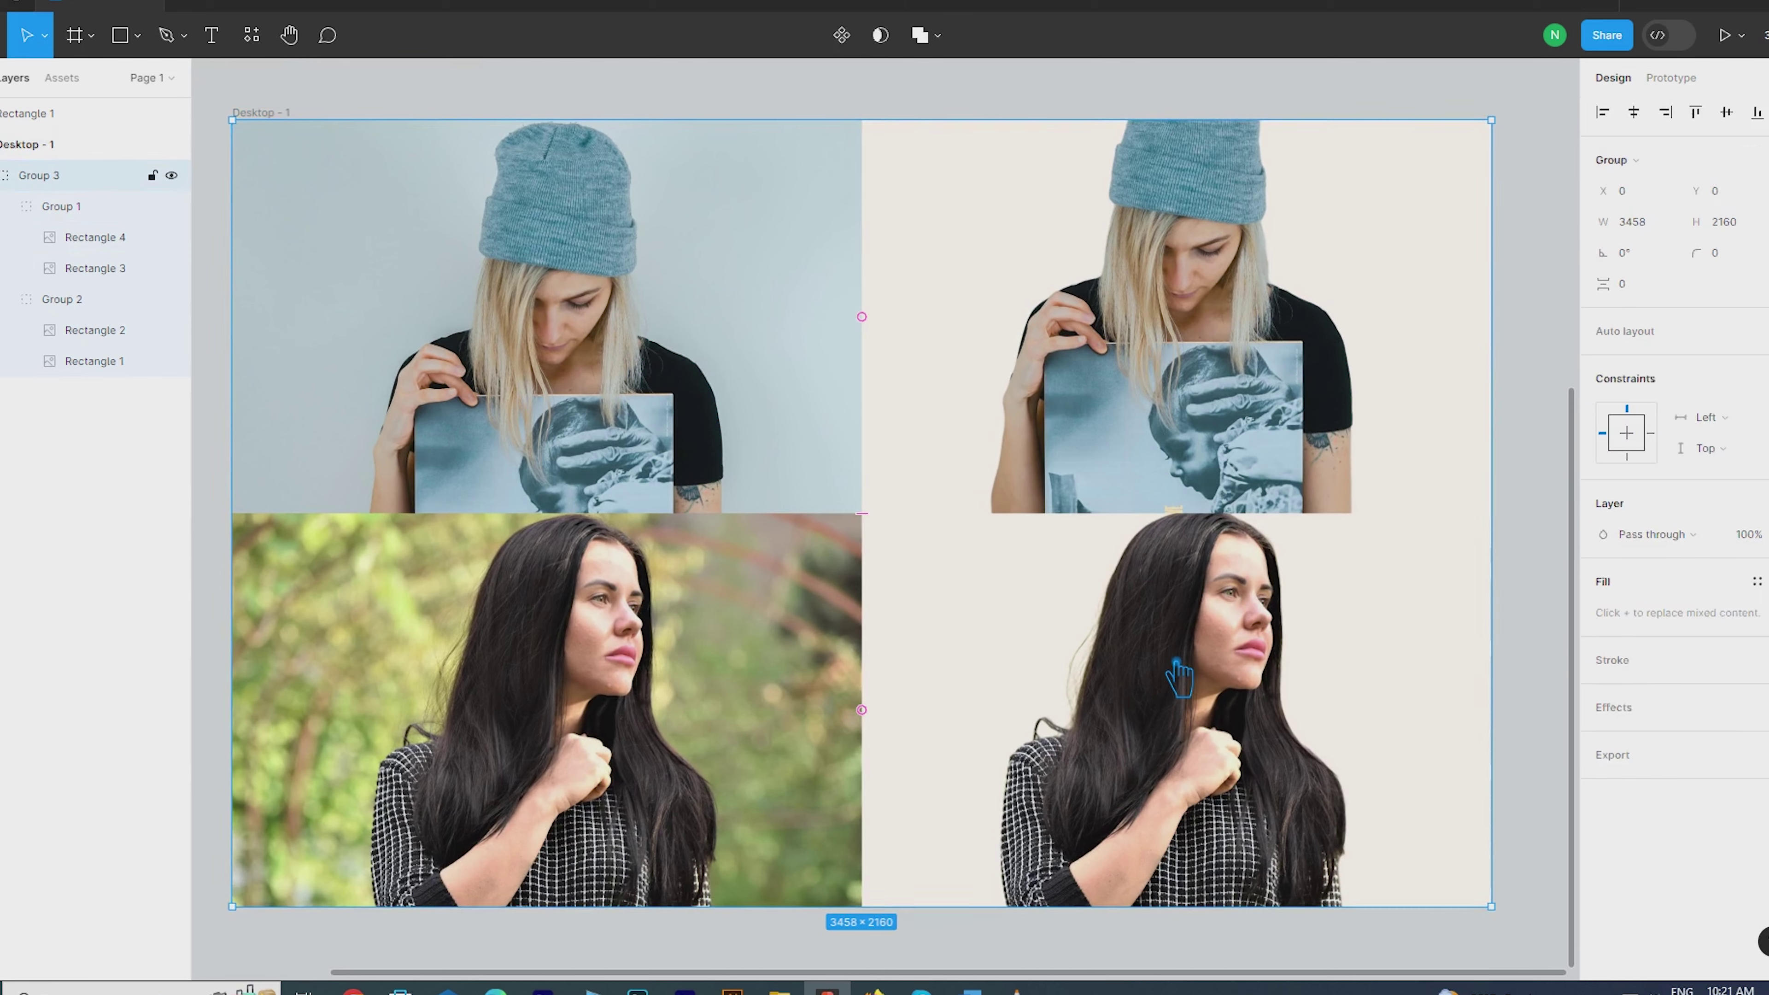
left_click(778, 404, "shift")
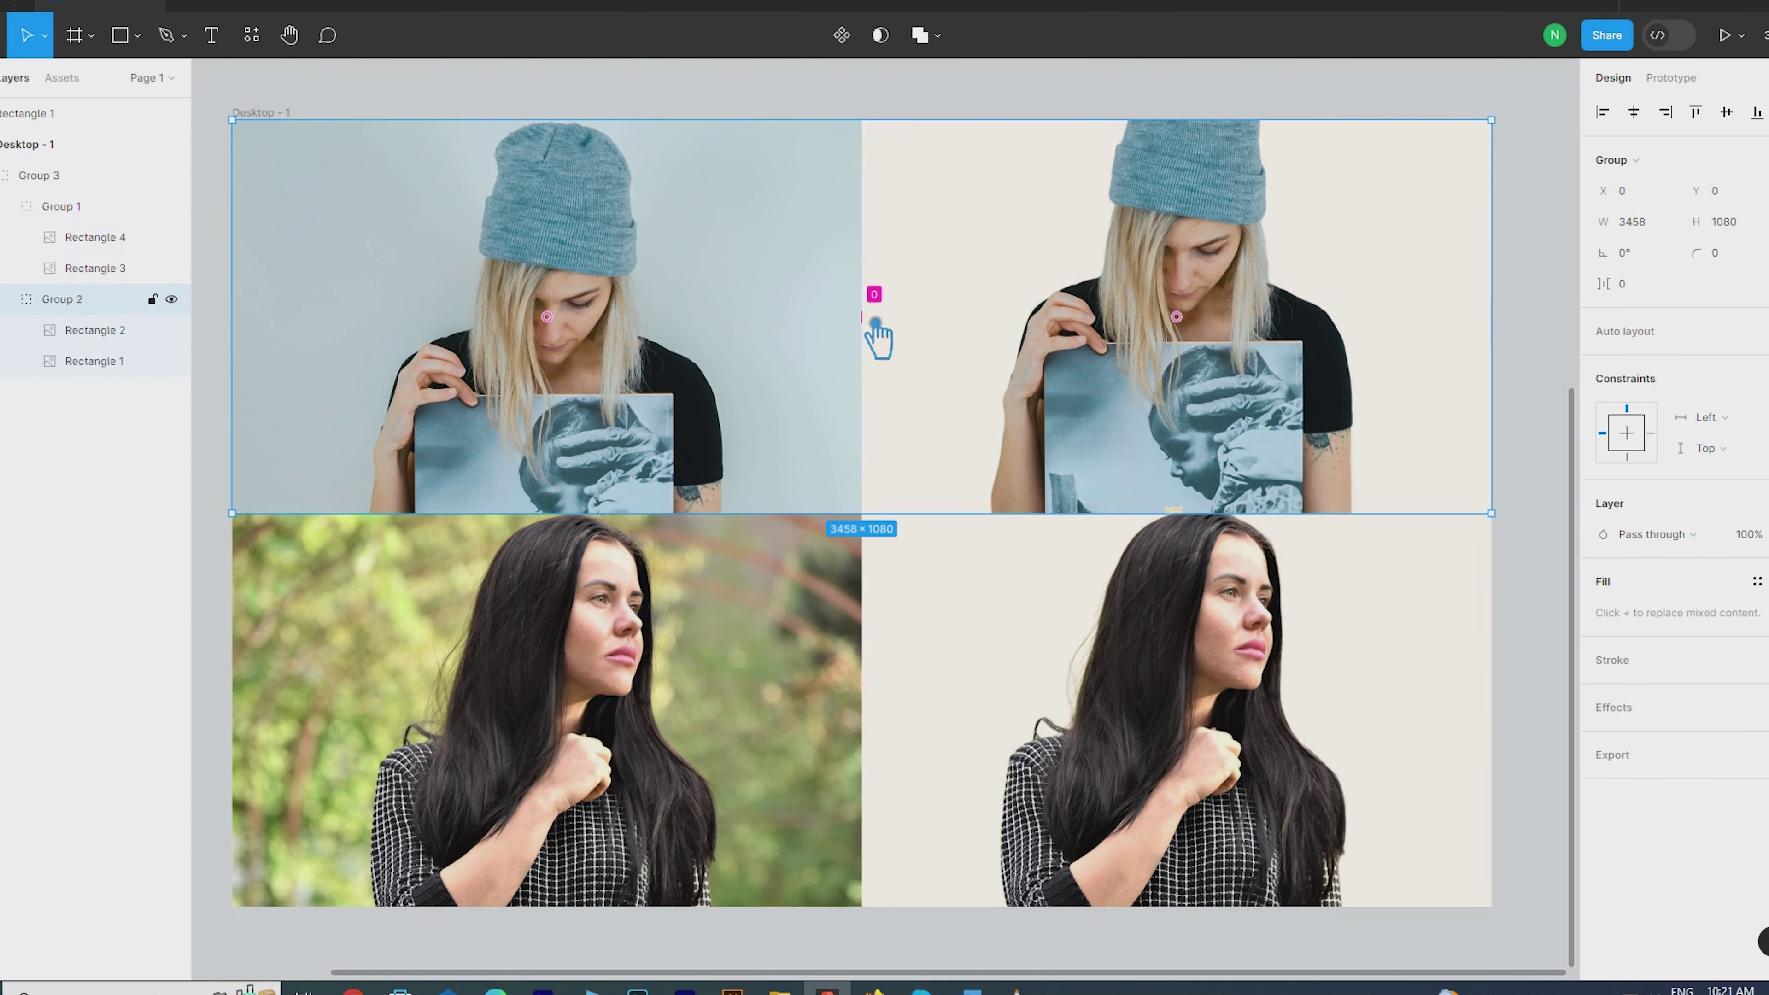
left_click_drag(879, 341, 892, 718)
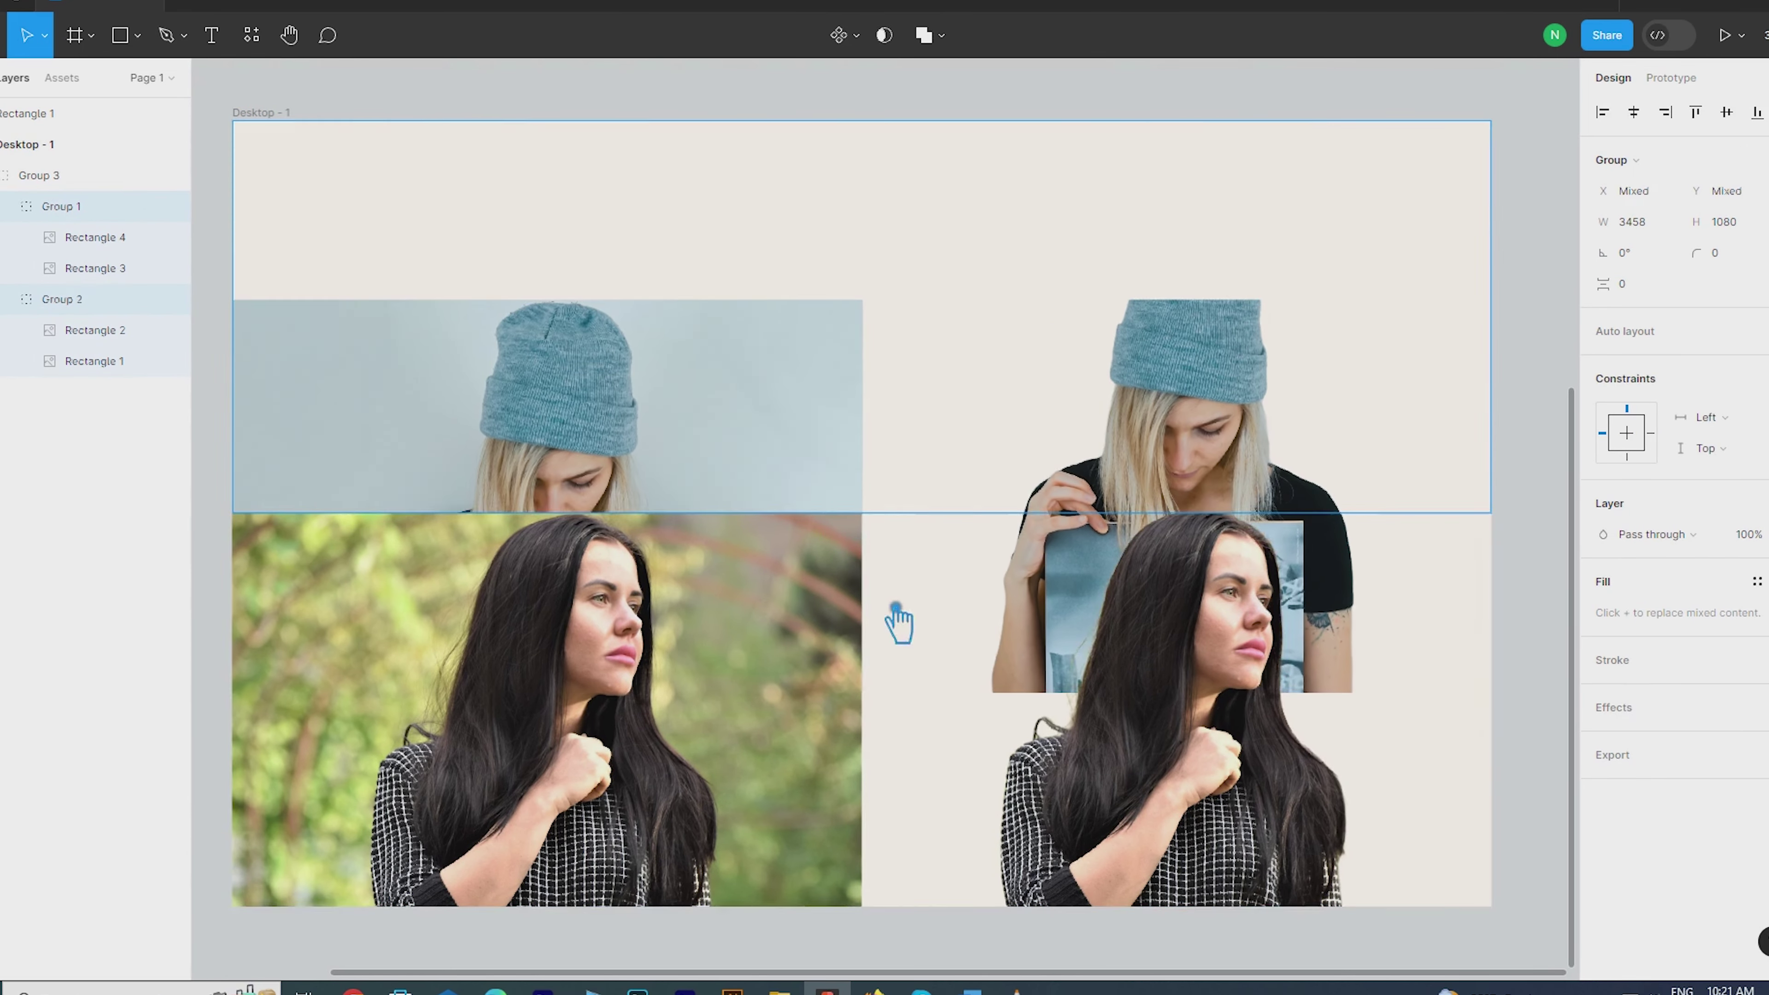